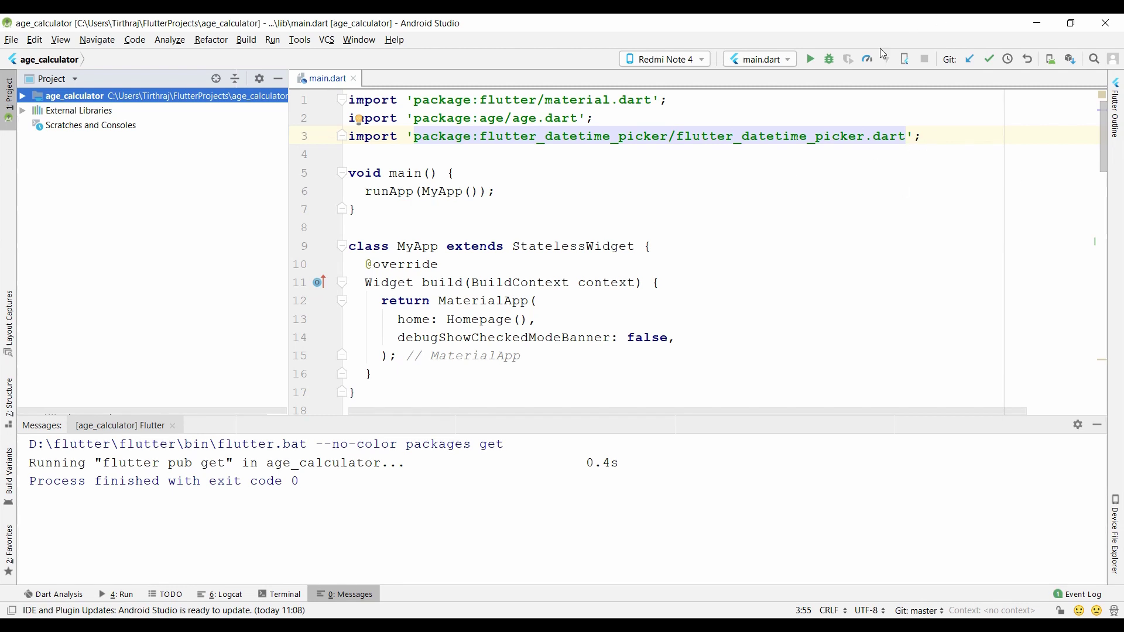
# - Run main.dart in debug mode on the connected Redmi Note 4
pyautogui.click(811, 59)
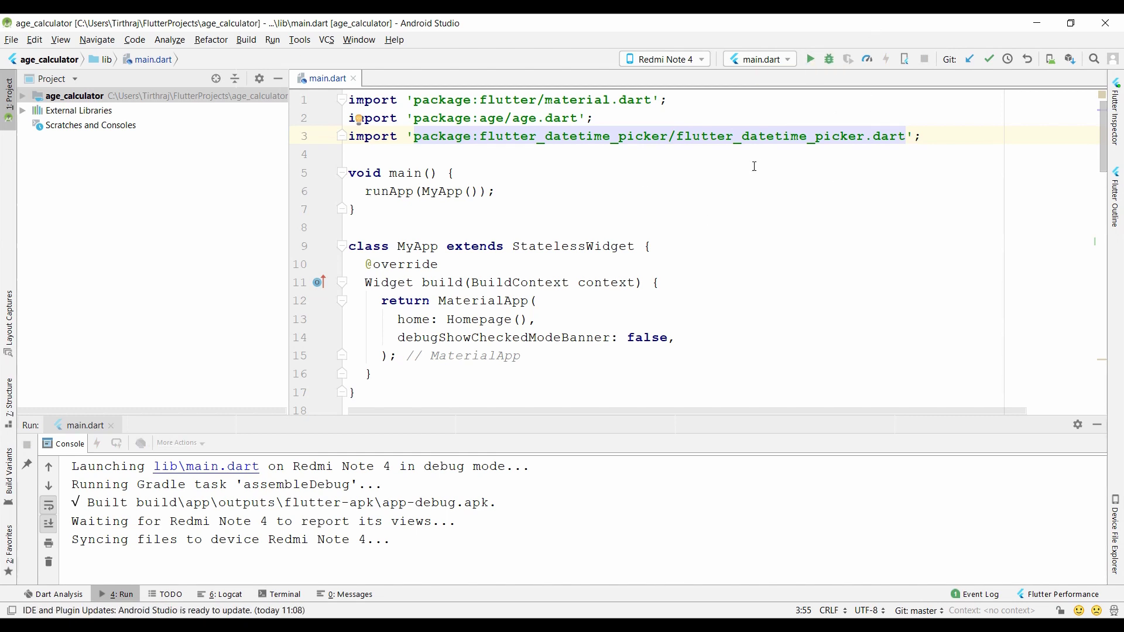
# - Re-run the age calculator on the phone until the console logs Application finished
pyautogui.click(810, 59)
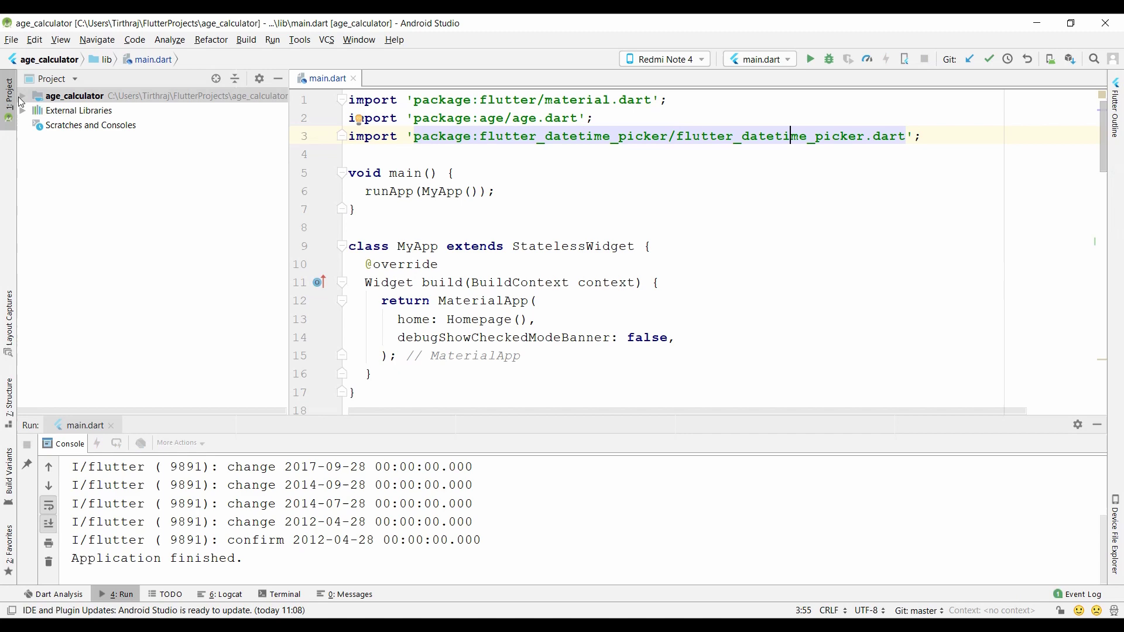
# - Open pubspec.yaml from the age_calculator project and find the version line 1.0.0+1
pyautogui.click(20, 97)
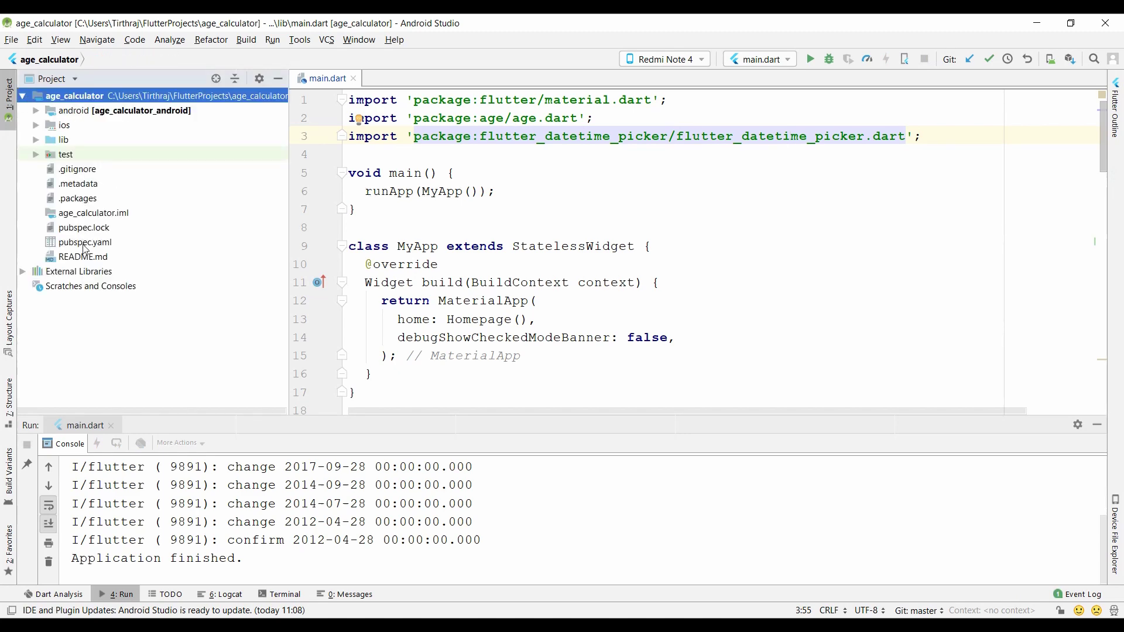
pyautogui.click(84, 249)
pyautogui.doubleClick(84, 250)
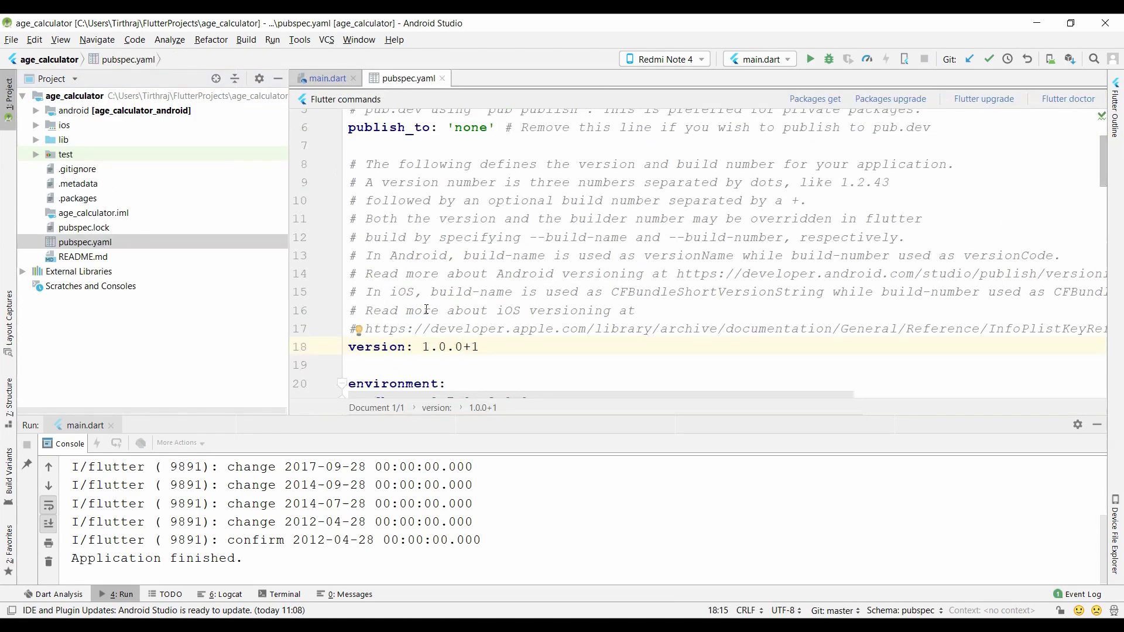
pyautogui.moveTo(349, 348); pyautogui.dragTo(499, 354)
pyautogui.click(525, 353)
pyautogui.moveTo(422, 347); pyautogui.dragTo(468, 349)
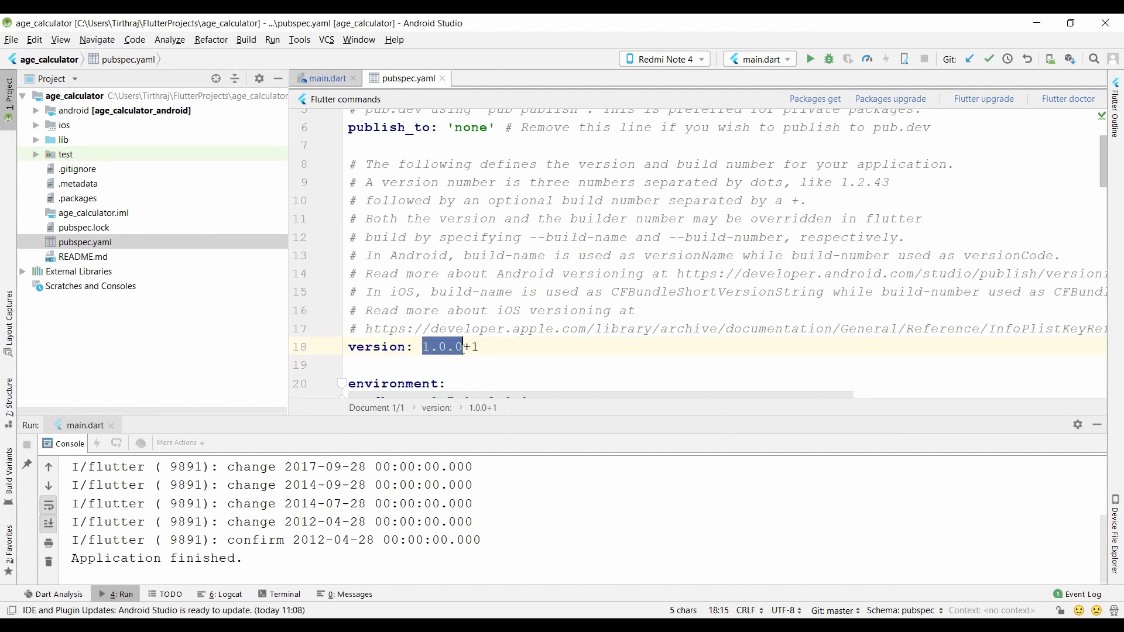
pyautogui.click(475, 349)
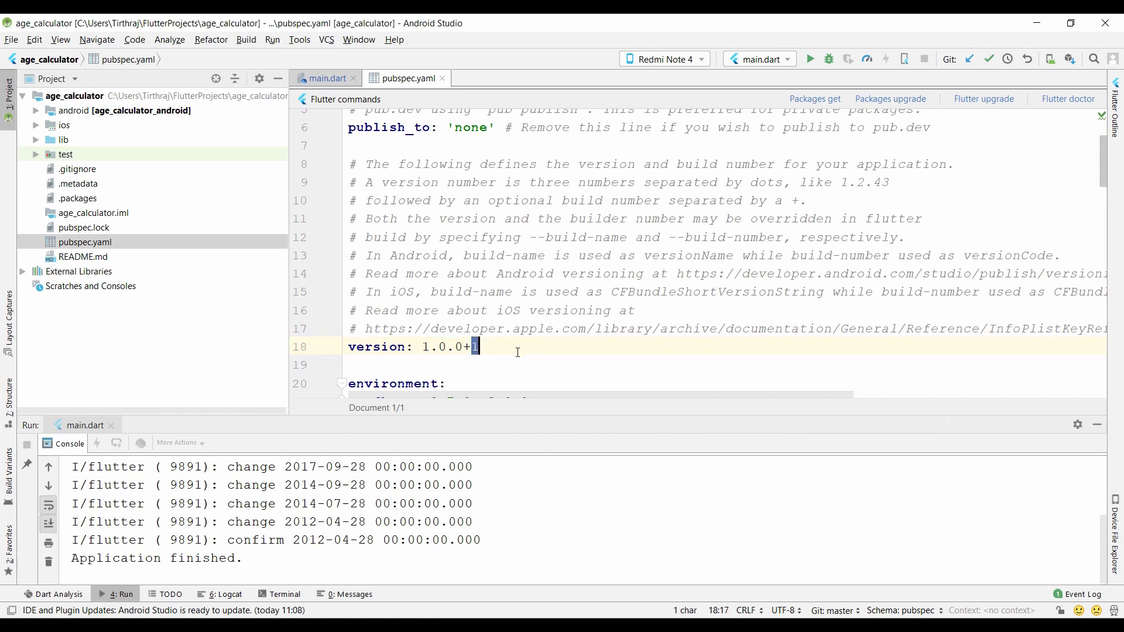
pyautogui.press('Down')
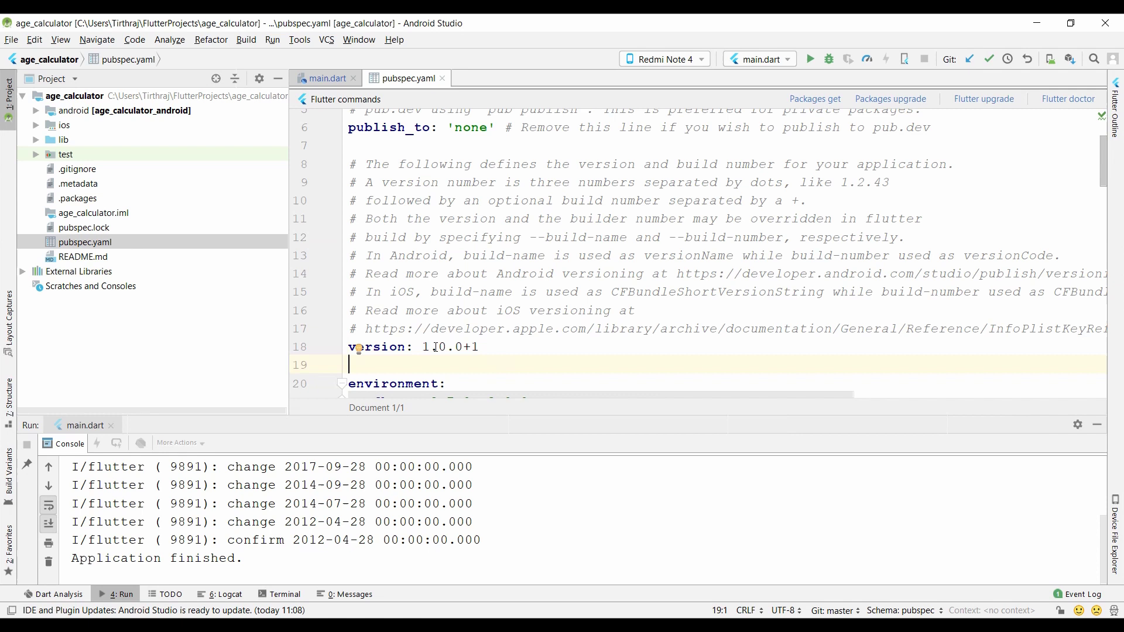
# - Change the version to 1.0.1+2 and run Packages get
pyautogui.moveTo(421, 348); pyautogui.dragTo(466, 347)
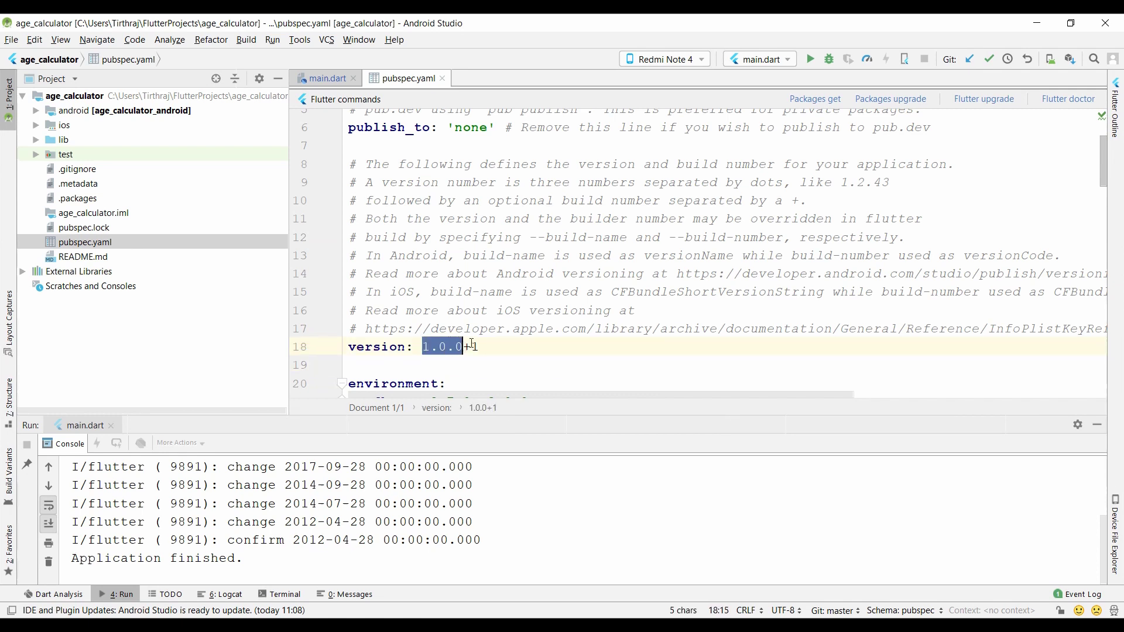
pyautogui.doubleClick(474, 347)
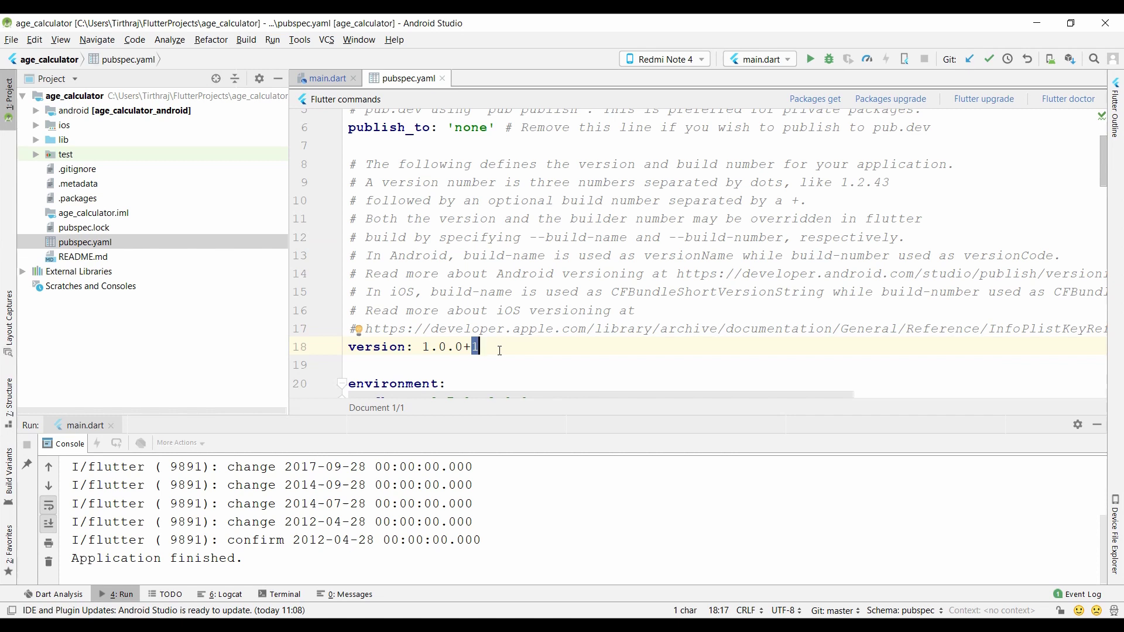
pyautogui.click(497, 348)
pyautogui.click(468, 347)
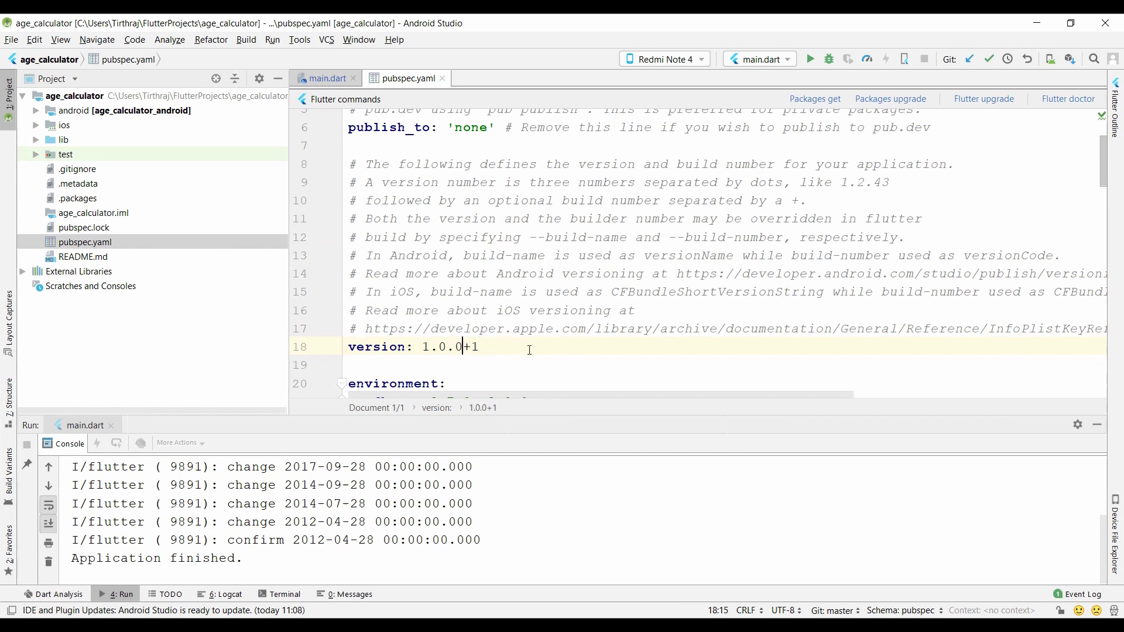
pyautogui.press('BackSpace')
pyautogui.write('1')
pyautogui.click(488, 349)
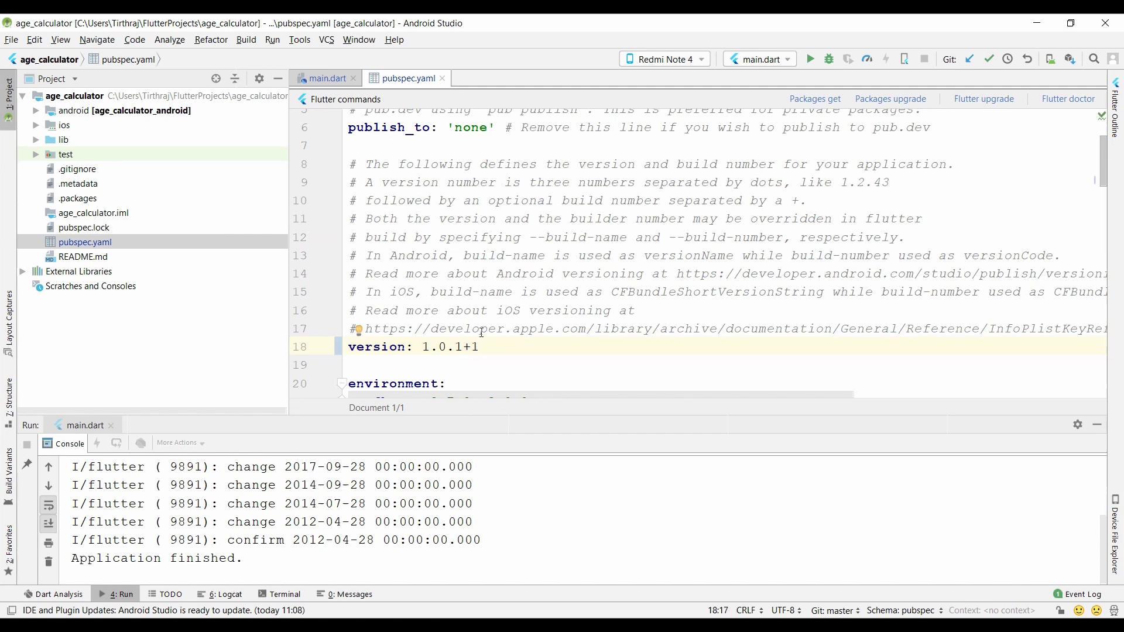
pyautogui.press('BackSpace')
pyautogui.write('2')
pyautogui.click(814, 99)
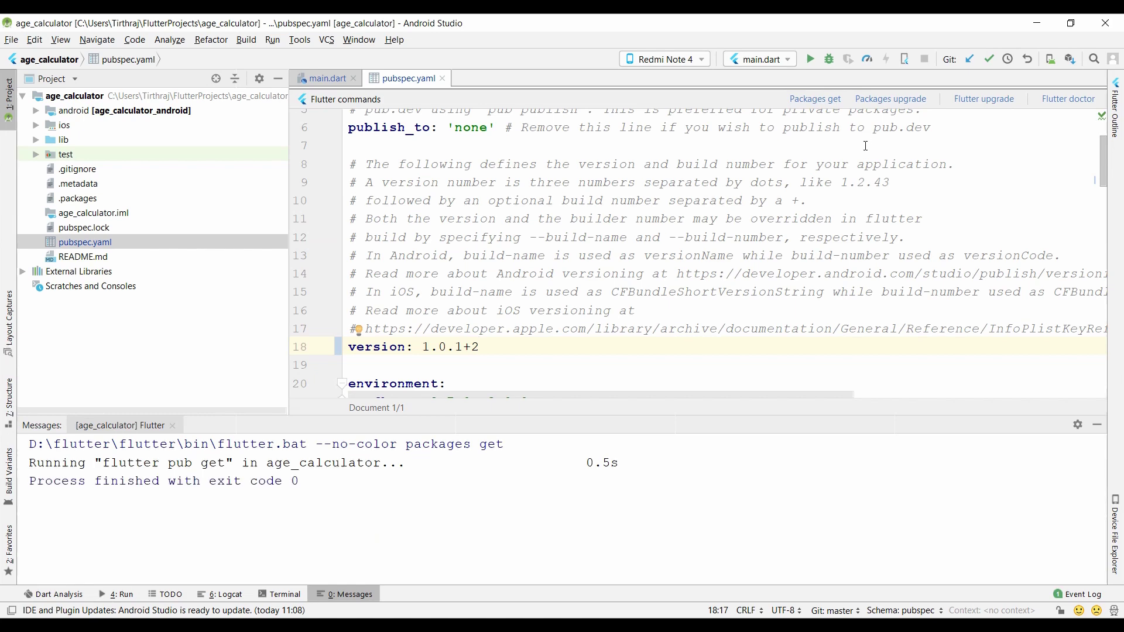
# - Close pubspec.yaml and open key.properties from the android folder
pyautogui.click(443, 78)
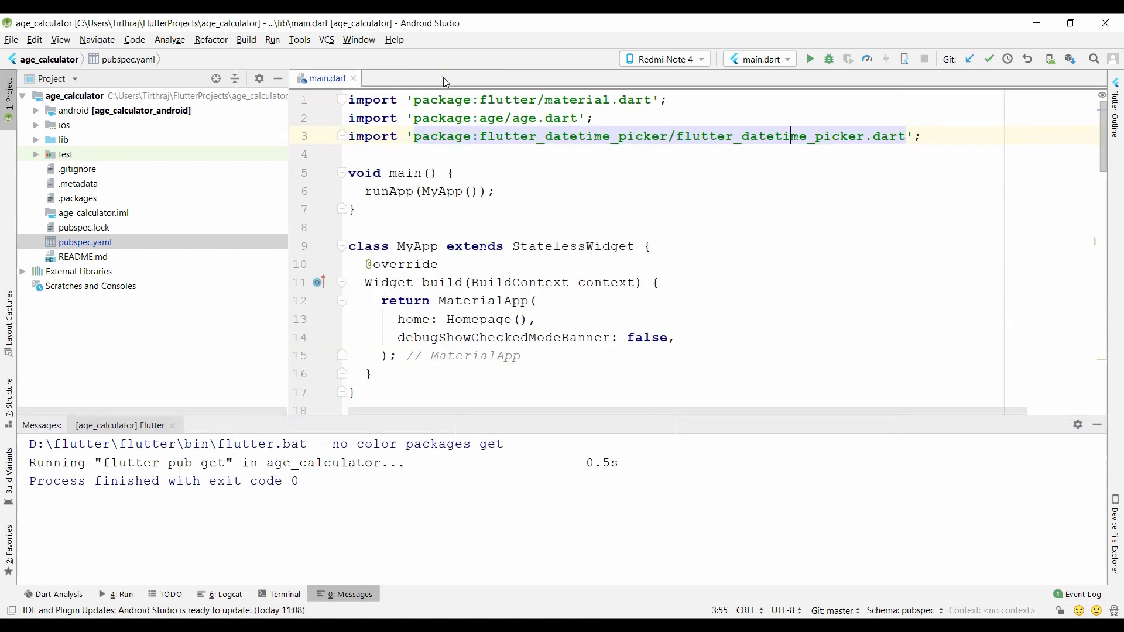
pyautogui.scroll(-3, 573, 138)
pyautogui.scroll(3, 526, 149)
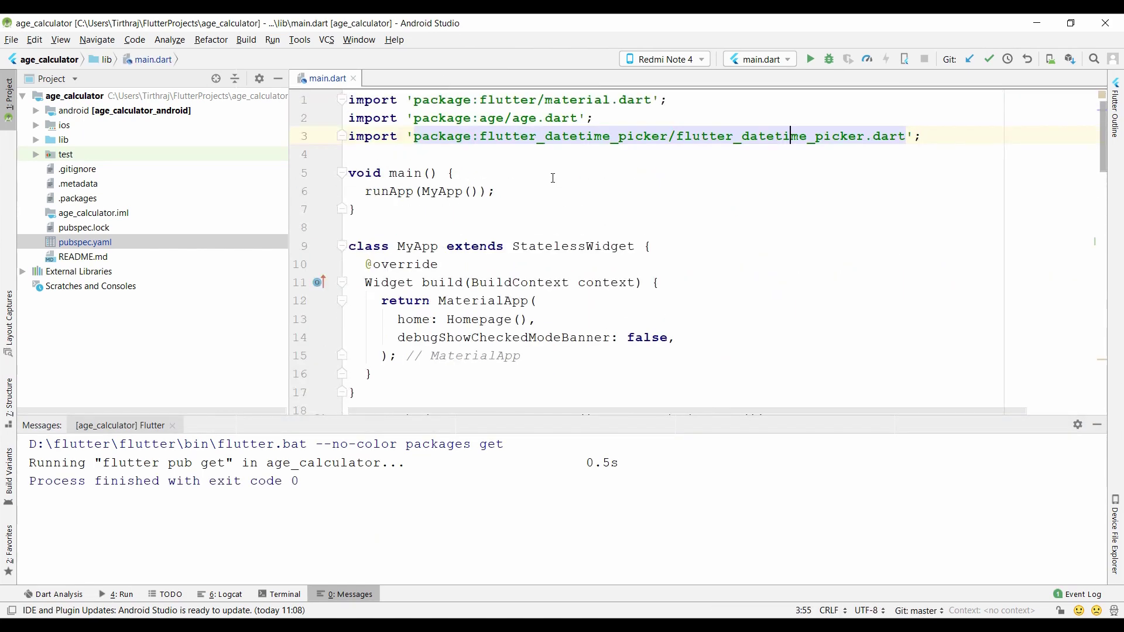
pyautogui.click(26, 99)
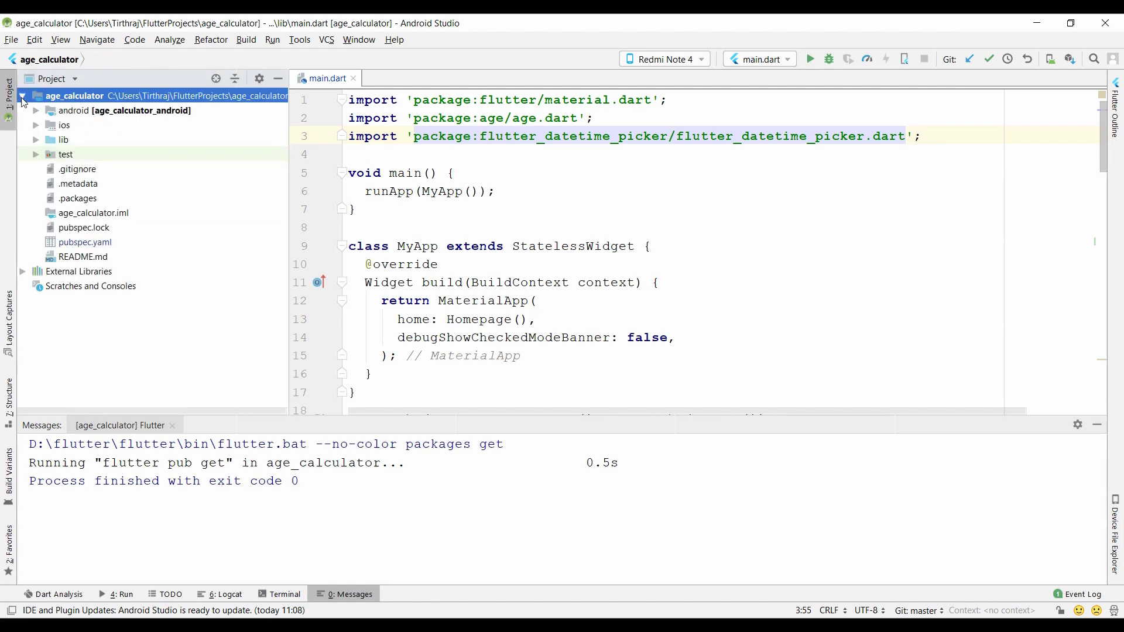
pyautogui.click(36, 111)
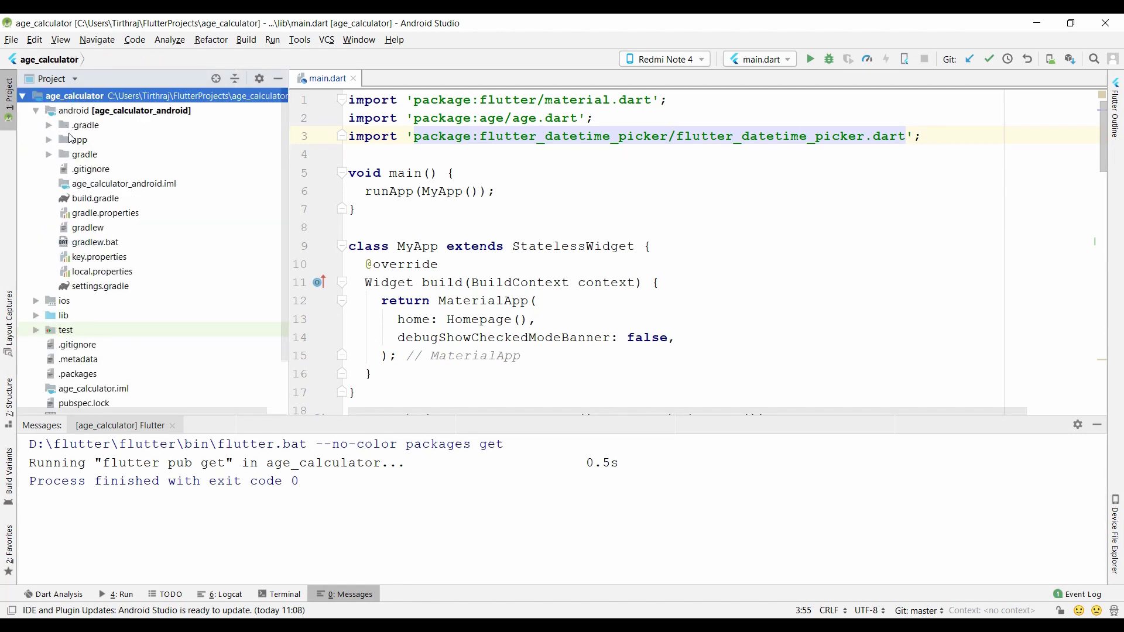
pyautogui.doubleClick(100, 257)
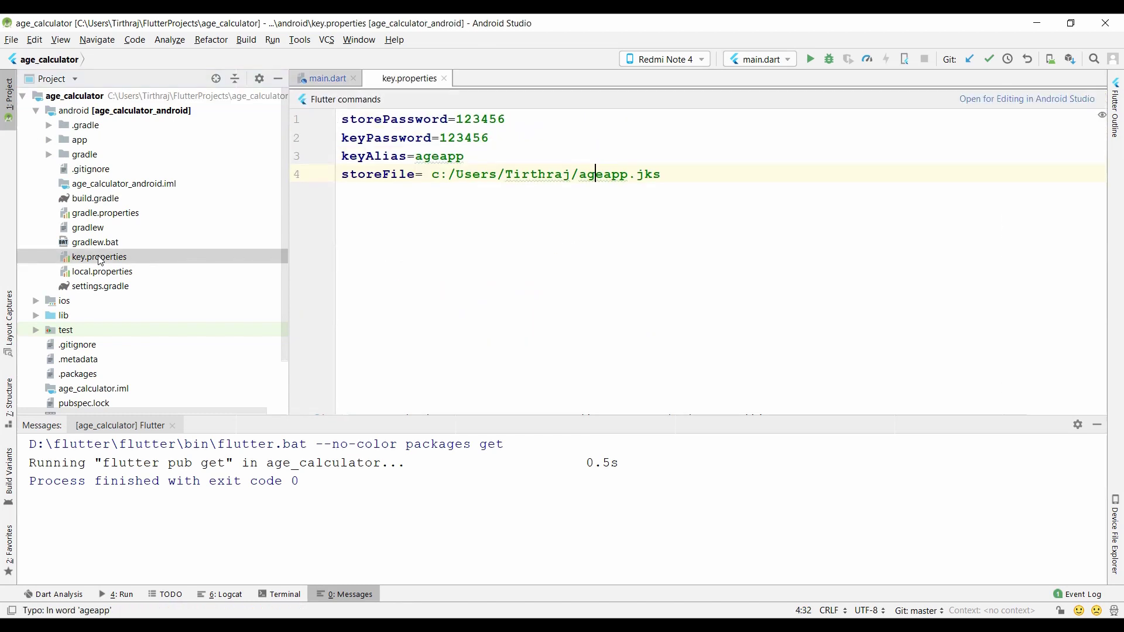
# - Review key.properties' password entries, key alias ageapp and the ageapp.jks keystore path
pyautogui.tripleClick(344, 122)
pyautogui.hotkey('shift', 'Down')
pyautogui.hotkey('shift', 'Down')
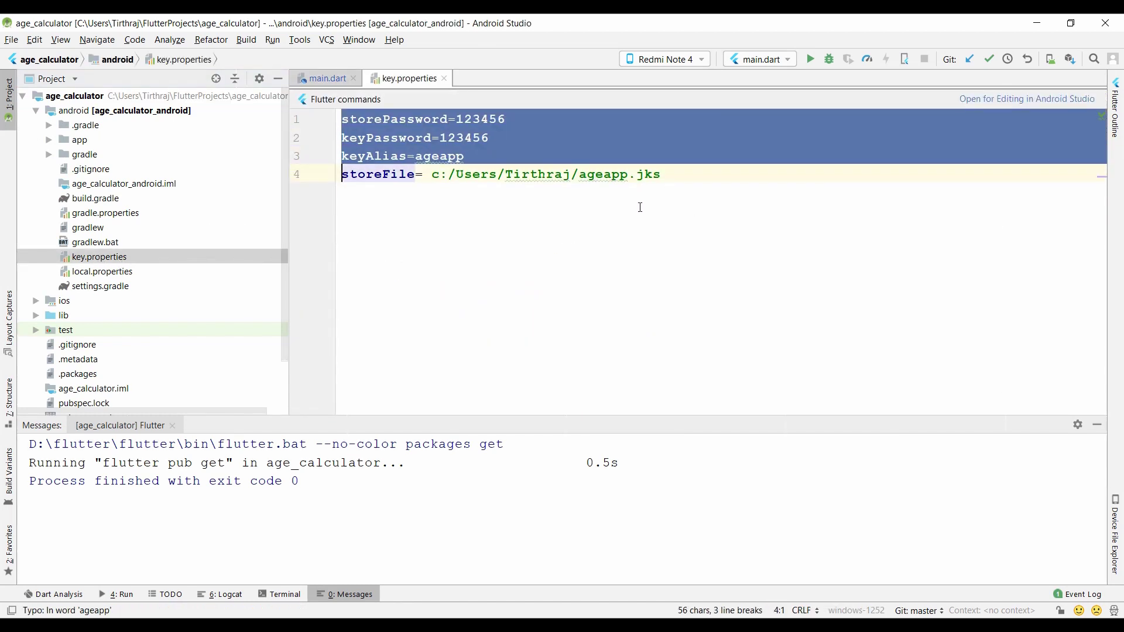
pyautogui.click(641, 208)
pyautogui.click(344, 119)
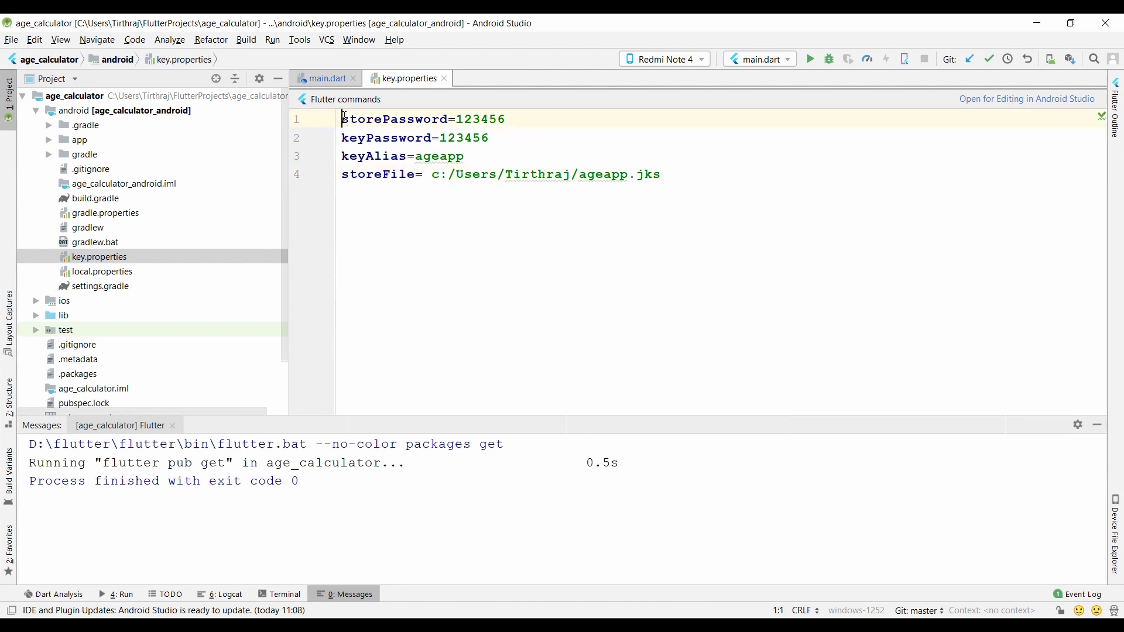
pyautogui.keyDown('shift'); pyautogui.click(606, 175); pyautogui.keyUp('shift')
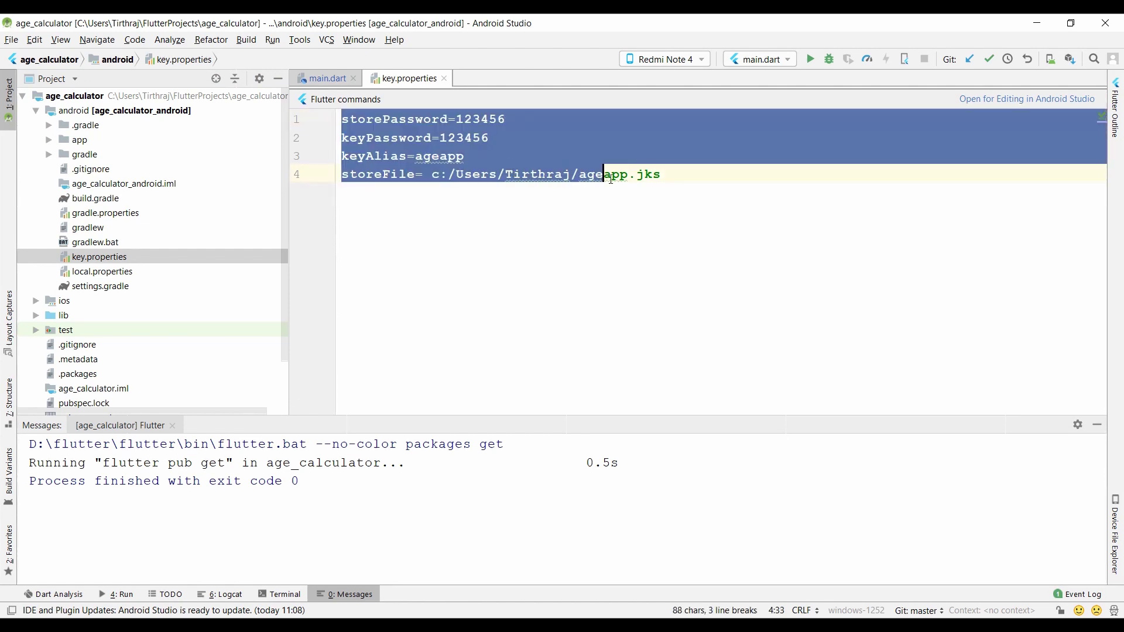
pyautogui.keyDown('shift'); pyautogui.click(674, 211); pyautogui.keyUp('shift')
pyautogui.click(431, 174)
pyautogui.moveTo(431, 174); pyautogui.dragTo(661, 175)
pyautogui.click(620, 174)
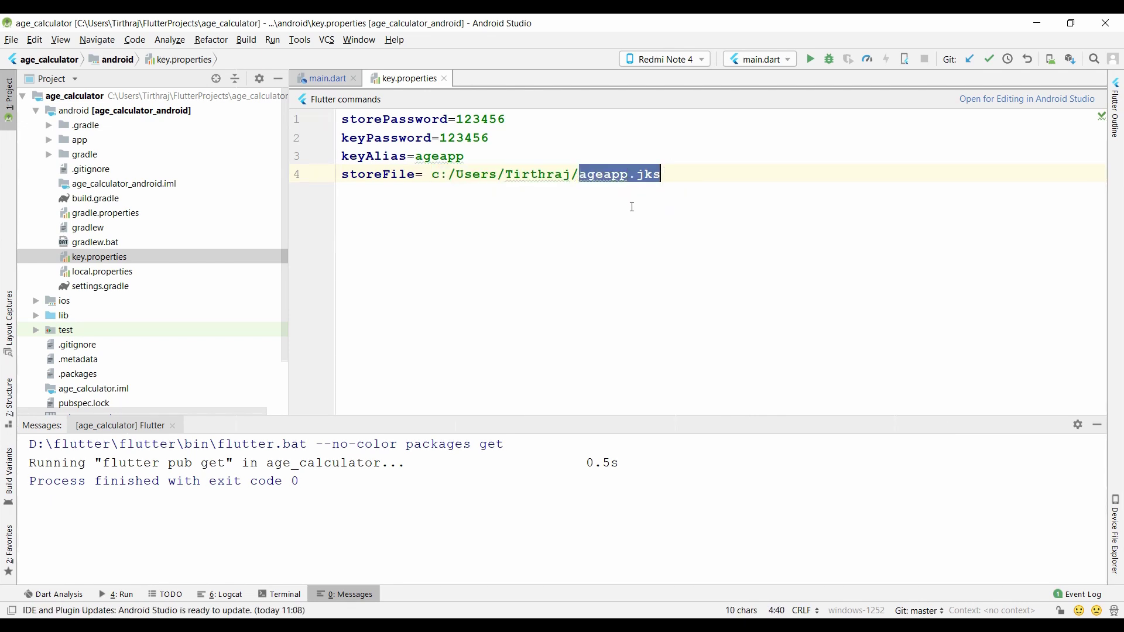
pyautogui.click(562, 198)
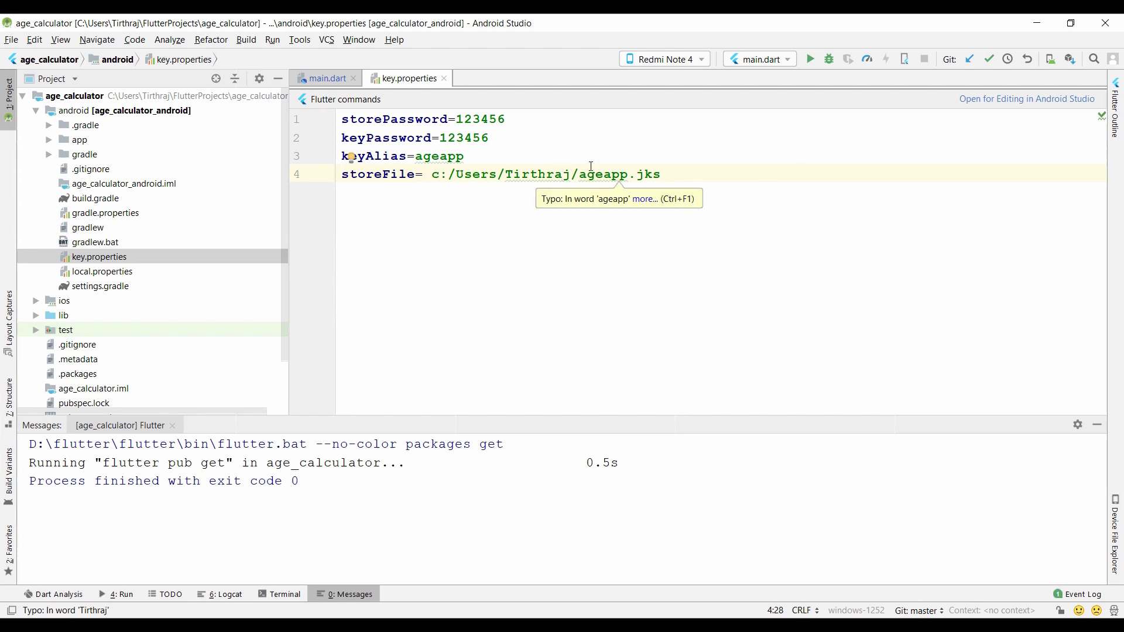
# - Search the web for 'play console' and open the Age Calculator app's dashboard
pyautogui.click(324, 78)
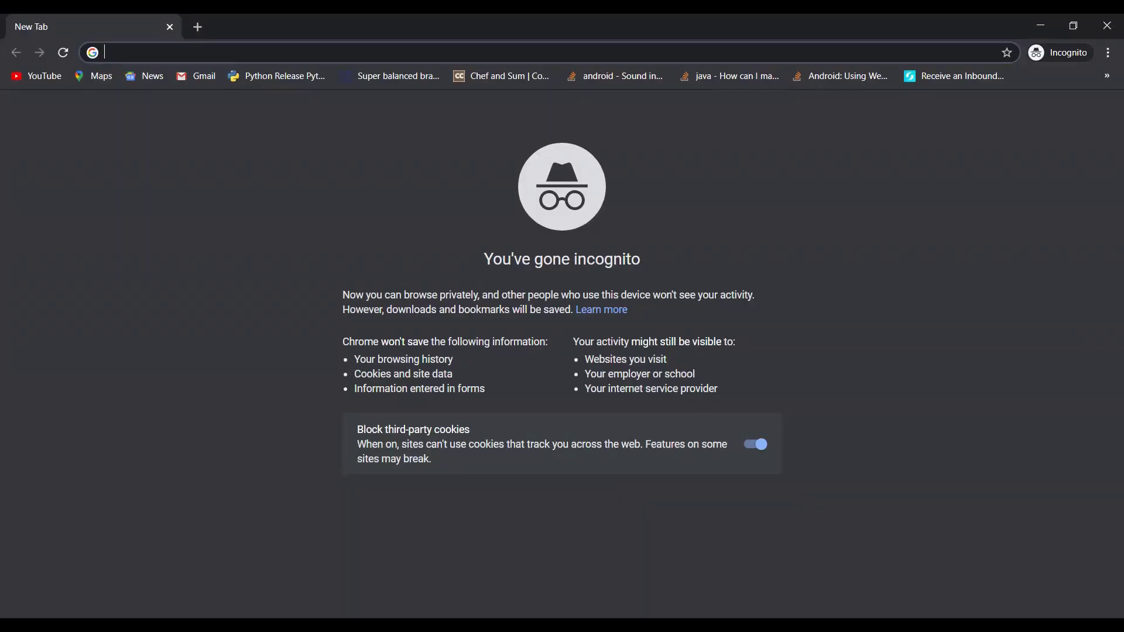
pyautogui.write('play')
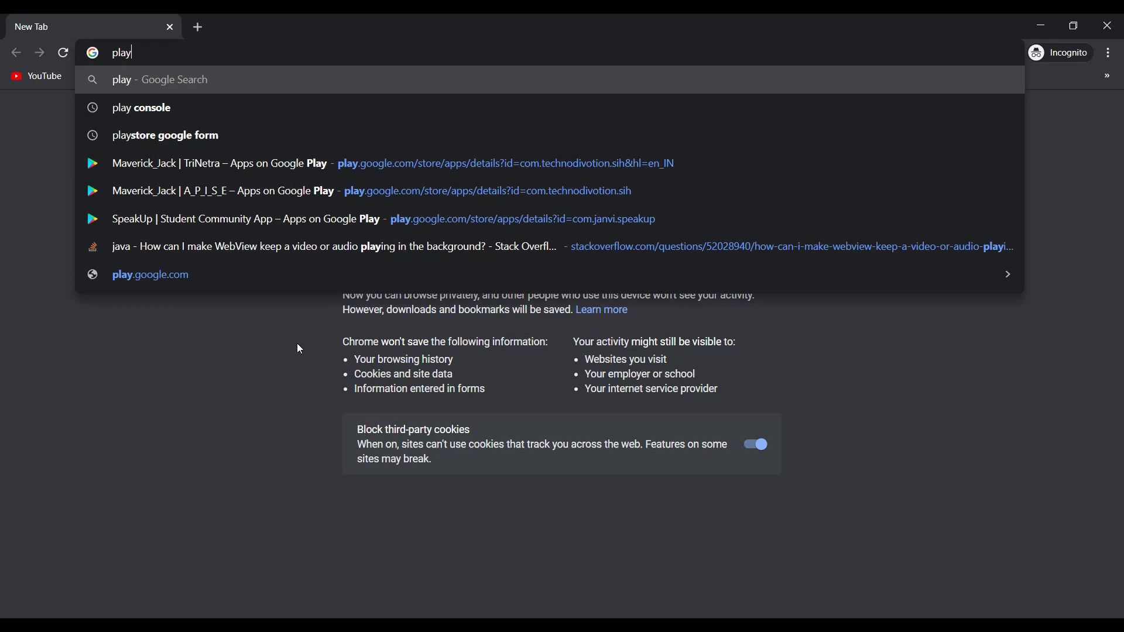
pyautogui.write(' console')
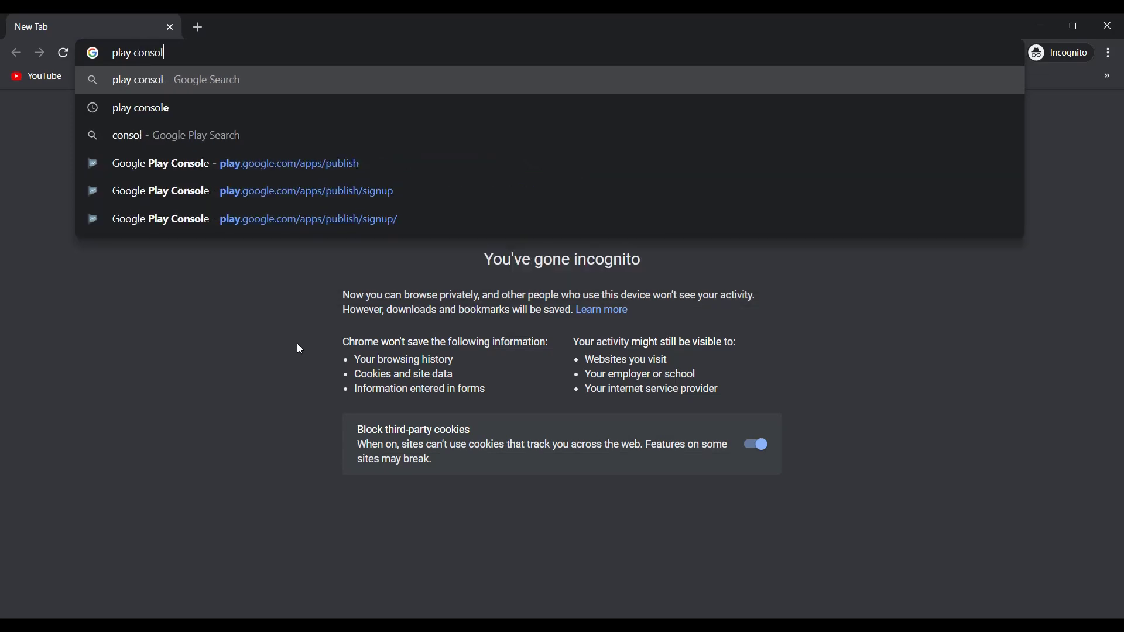
pyautogui.press('Return')
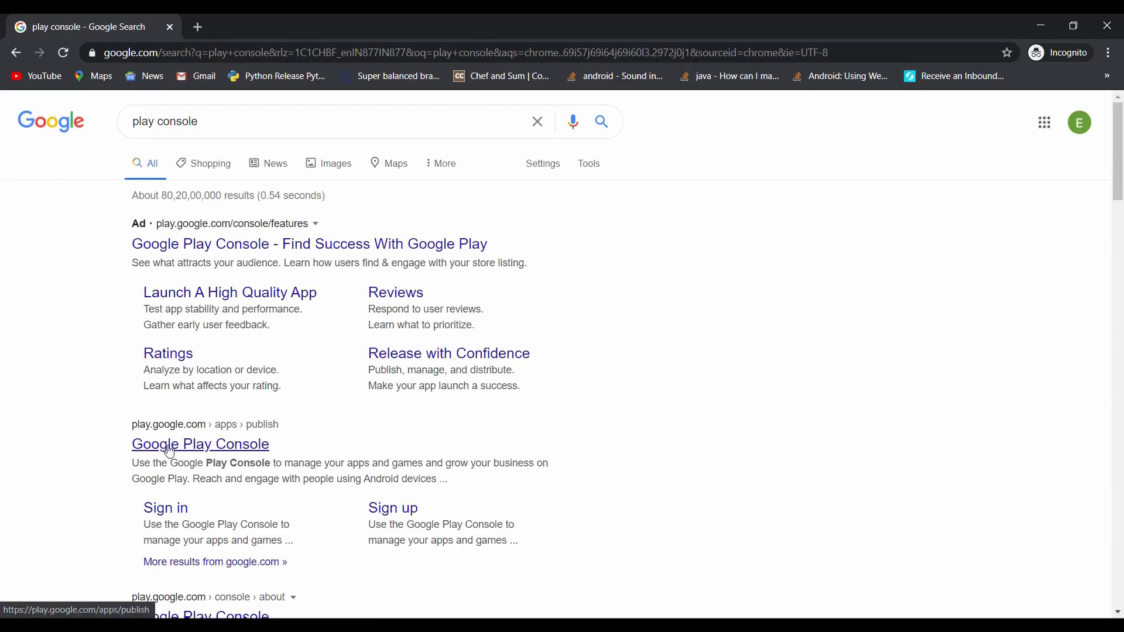
pyautogui.click(173, 448)
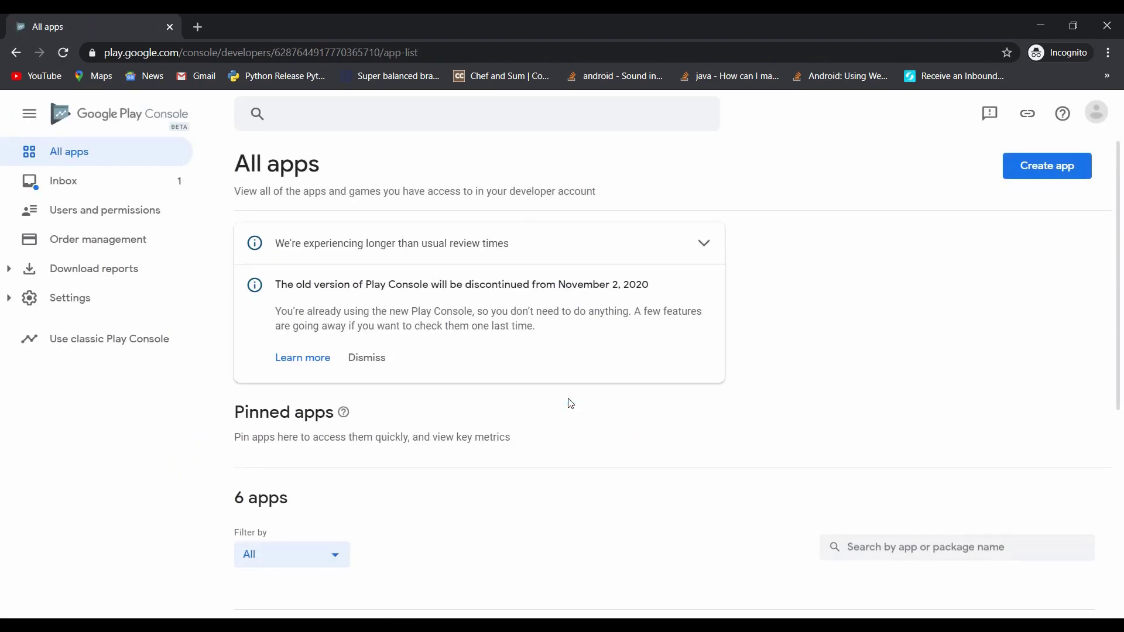
pyautogui.scroll(-3, 672, 336)
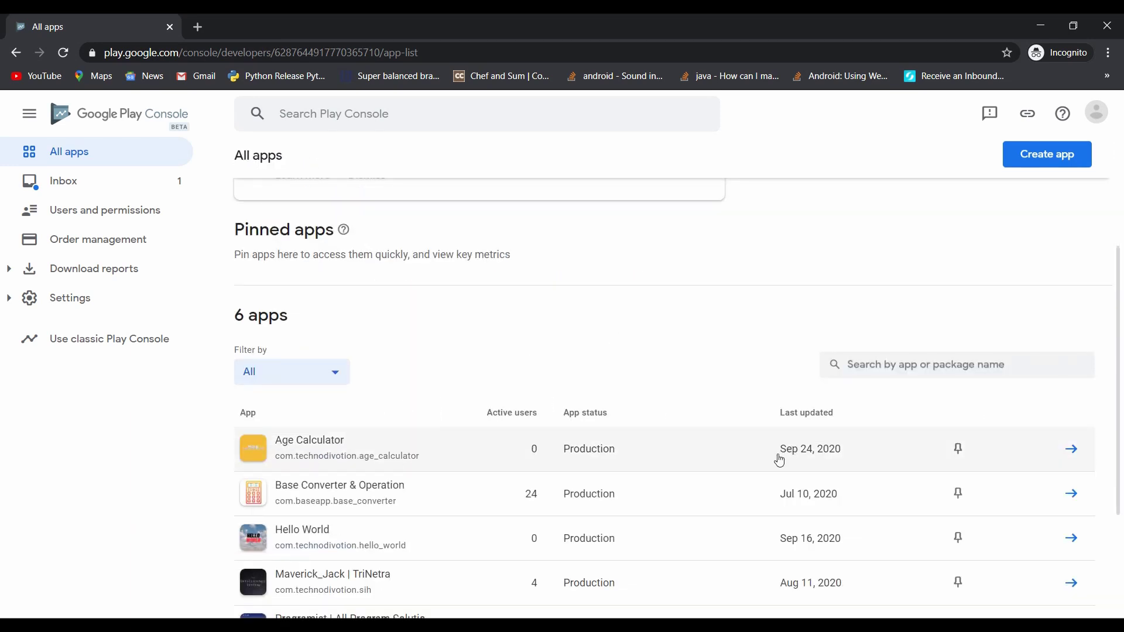
pyautogui.click(363, 451)
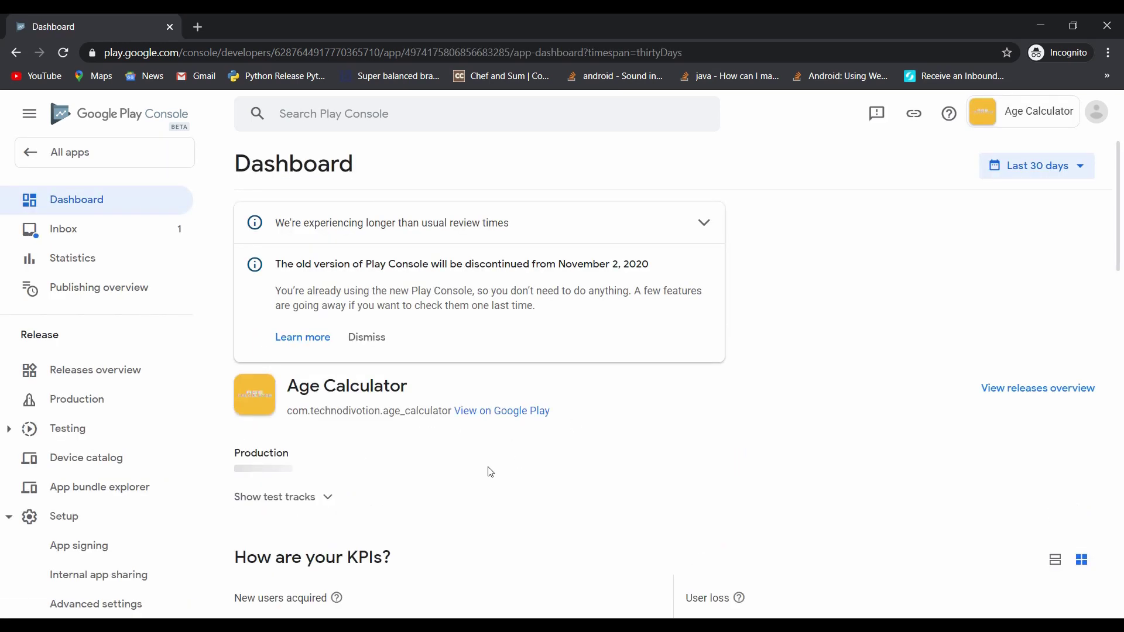
# - Create a new release from the Production track's Releases tab
pyautogui.scroll(-3, 486, 497)
pyautogui.scroll(3, 494, 504)
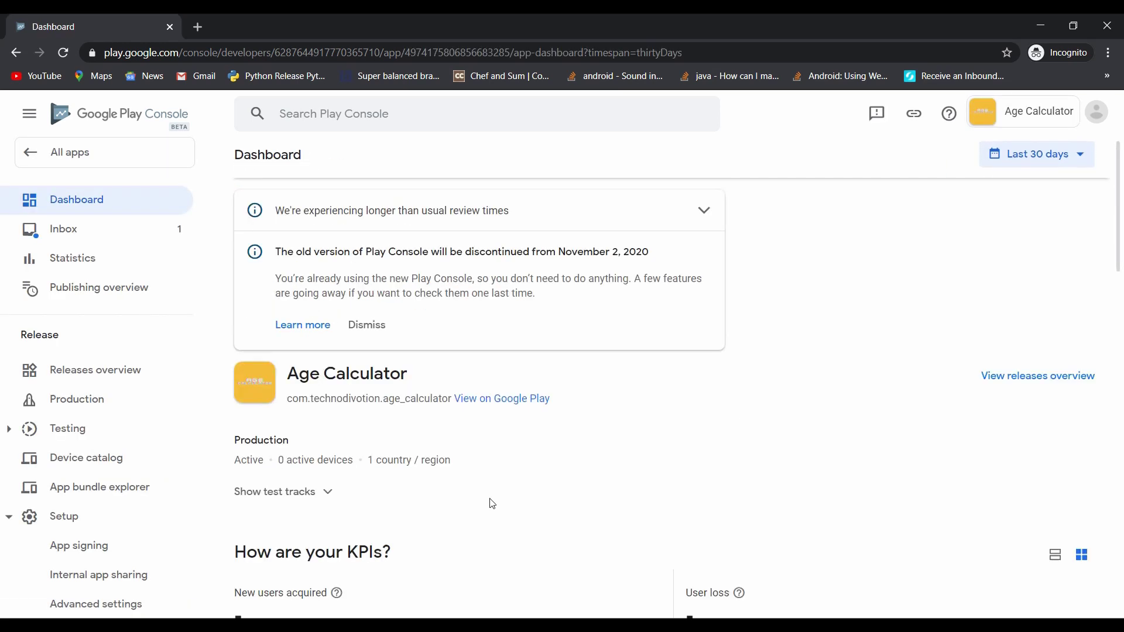
pyautogui.click(93, 399)
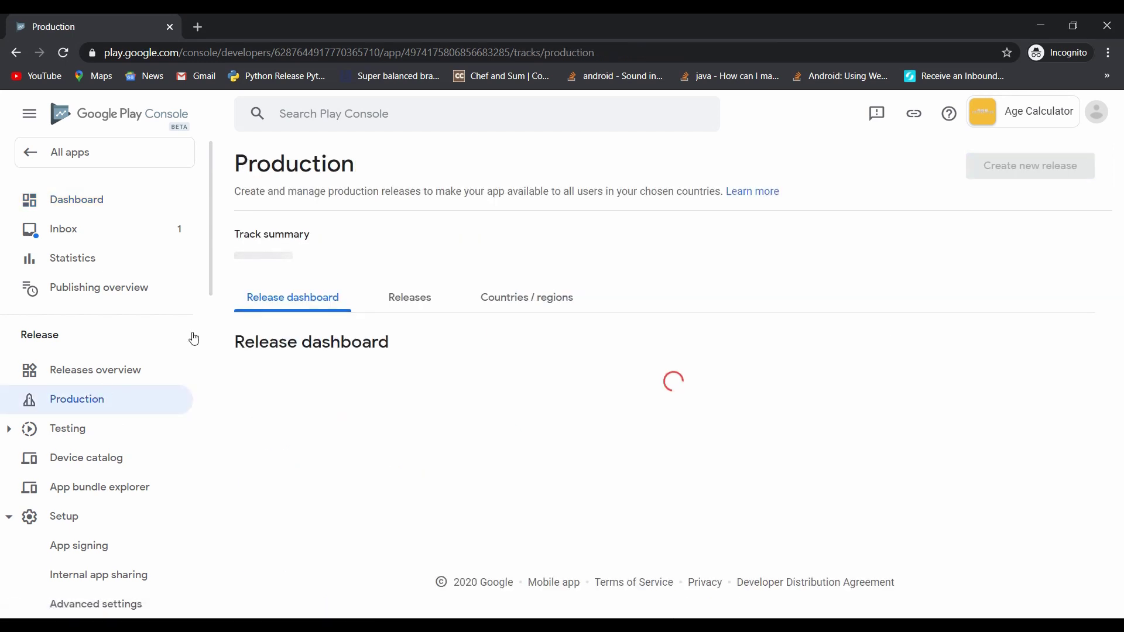
pyautogui.click(422, 307)
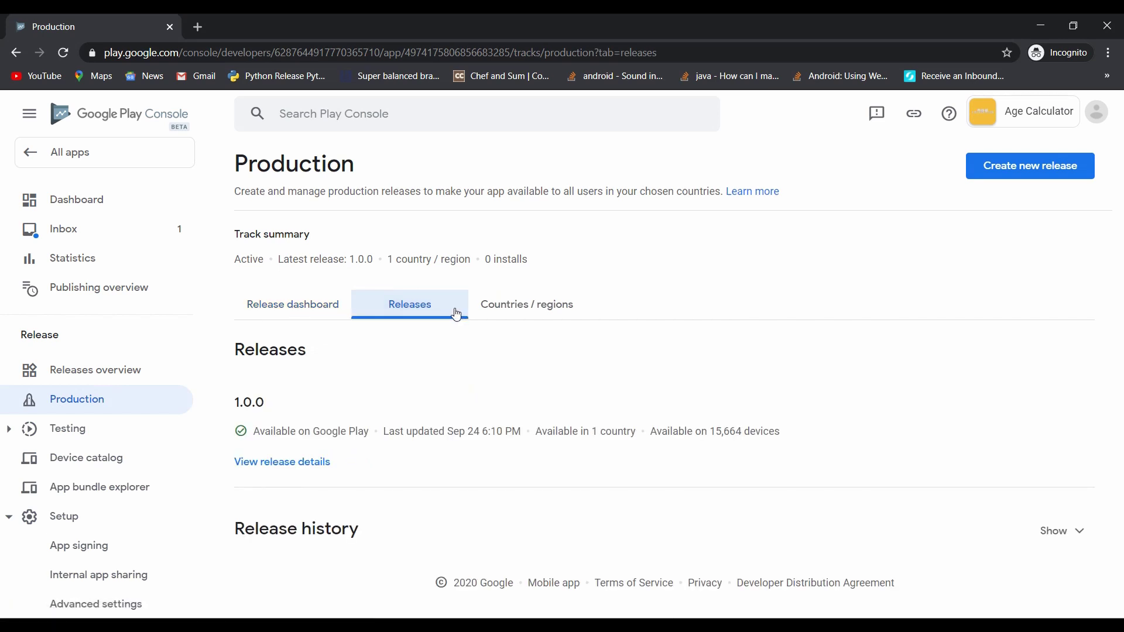
pyautogui.click(1015, 176)
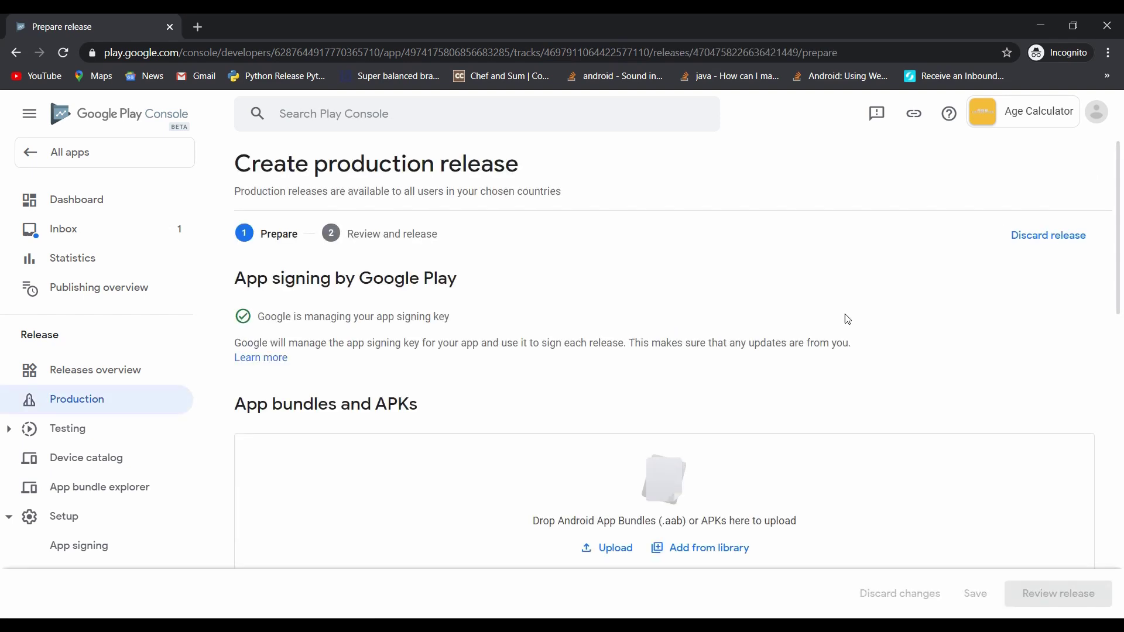
pyautogui.scroll(-2, 549, 251)
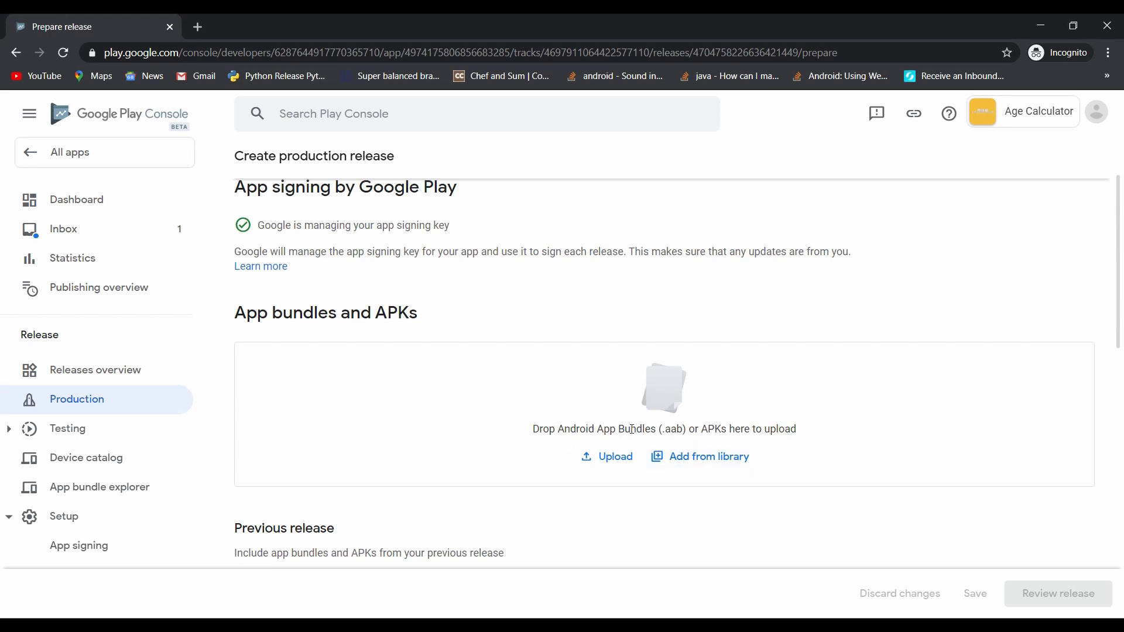
# - Run flutter build appbundle in Android Studio's terminal, producing a 15.8MB app-release.aab
pyautogui.click(642, 616)
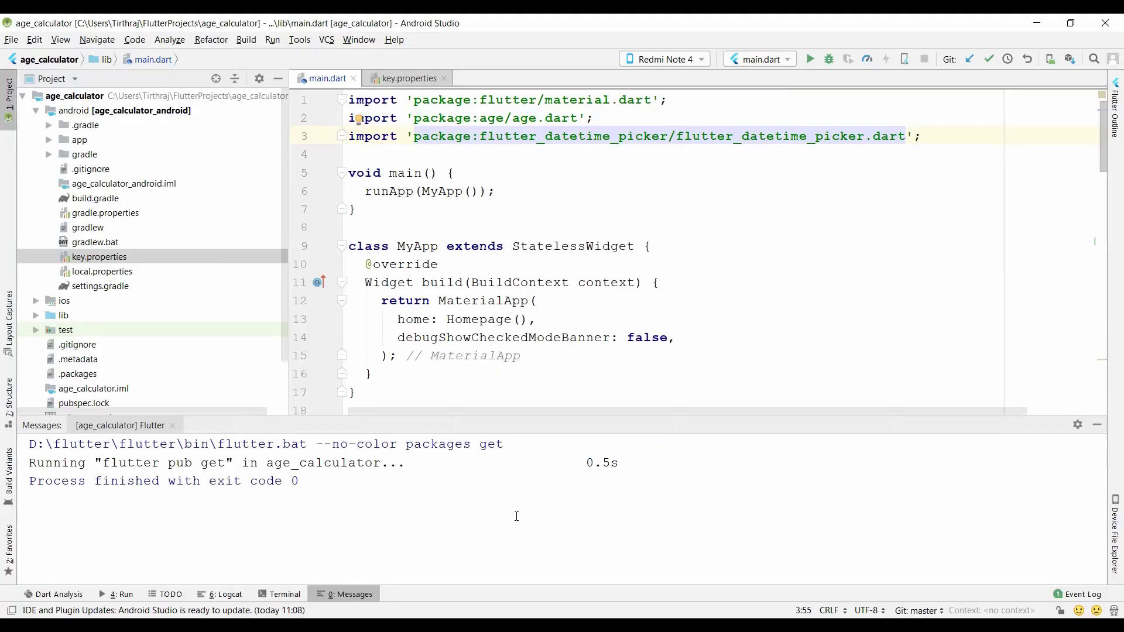
pyautogui.click(280, 594)
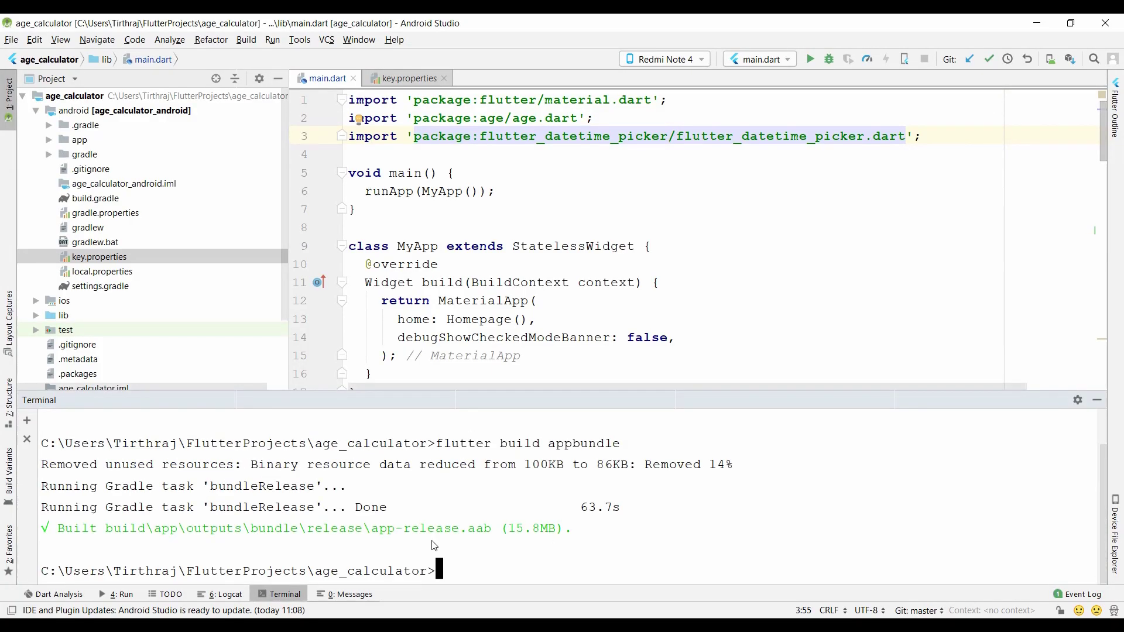
pyautogui.write('flutter build app')
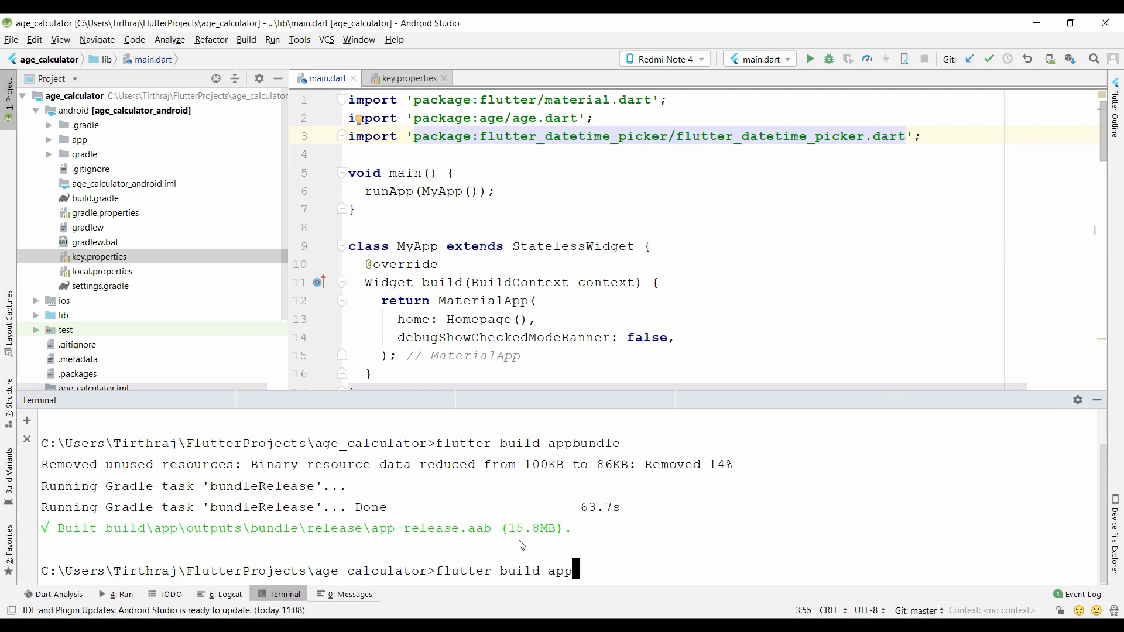
pyautogui.write('bundle')
pyautogui.press('Return')
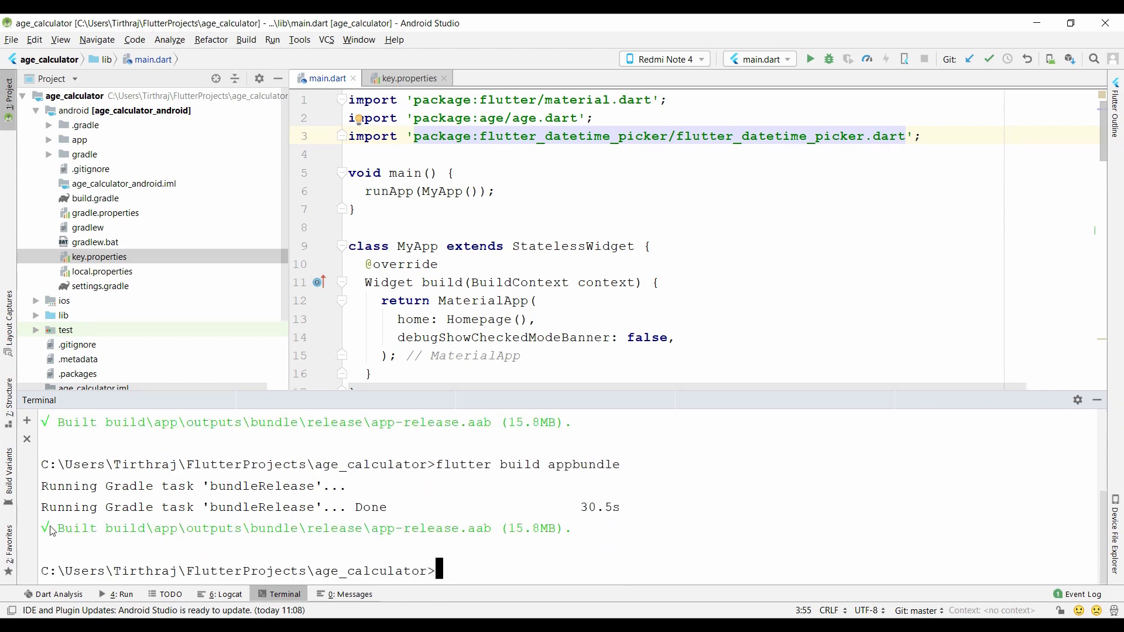
pyautogui.moveTo(51, 530); pyautogui.dragTo(586, 532)
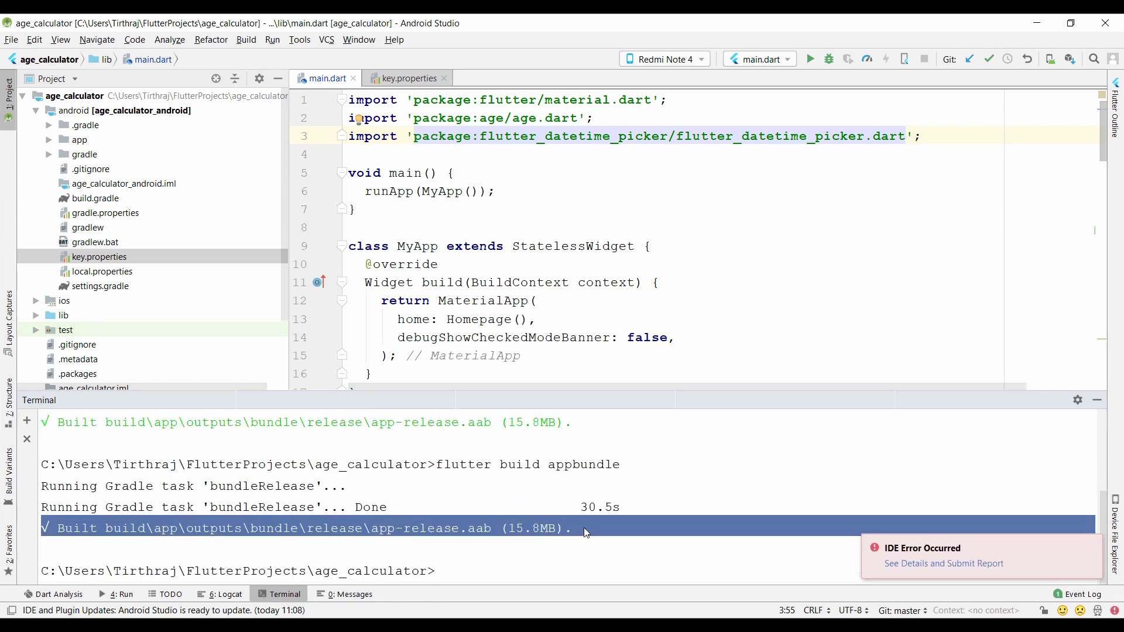
pyautogui.click(580, 557)
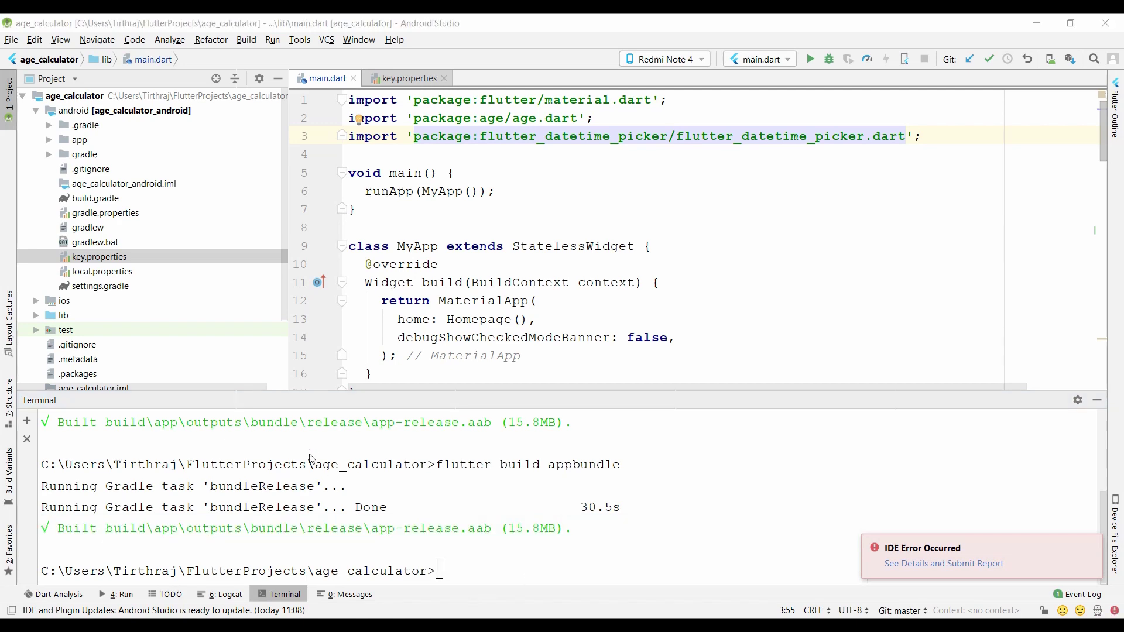
# - In File Explorer, browse from Users to the age_calculator project's build\app folder
pyautogui.hotkey('alt', 'Tab')
pyautogui.doubleClick(199, 320)
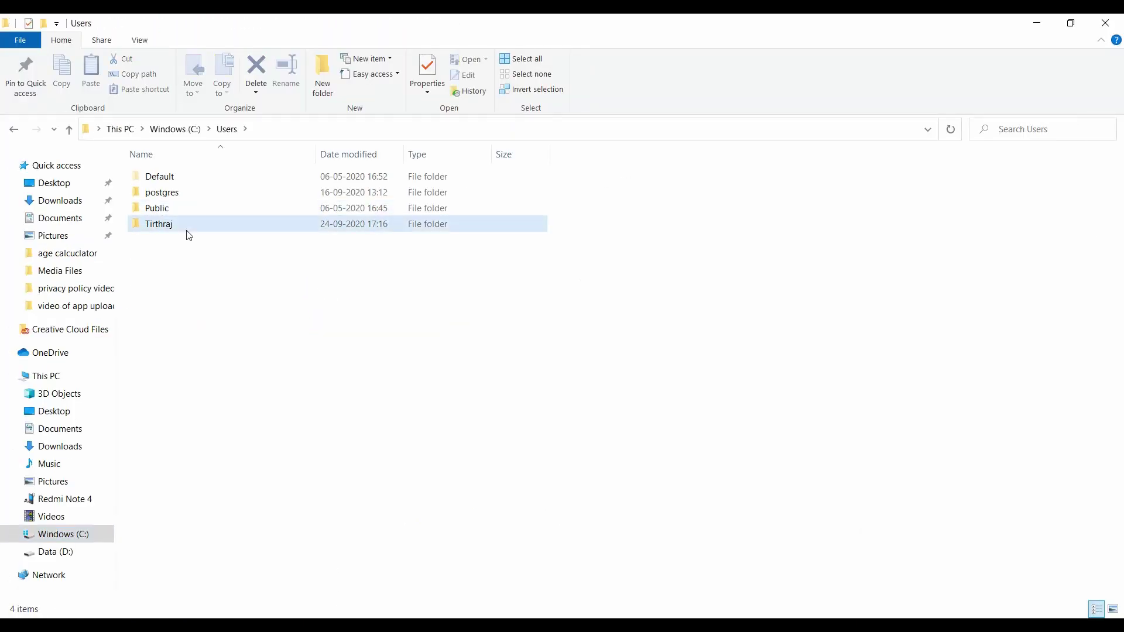
pyautogui.doubleClick(189, 225)
pyautogui.doubleClick(188, 193)
pyautogui.doubleClick(191, 174)
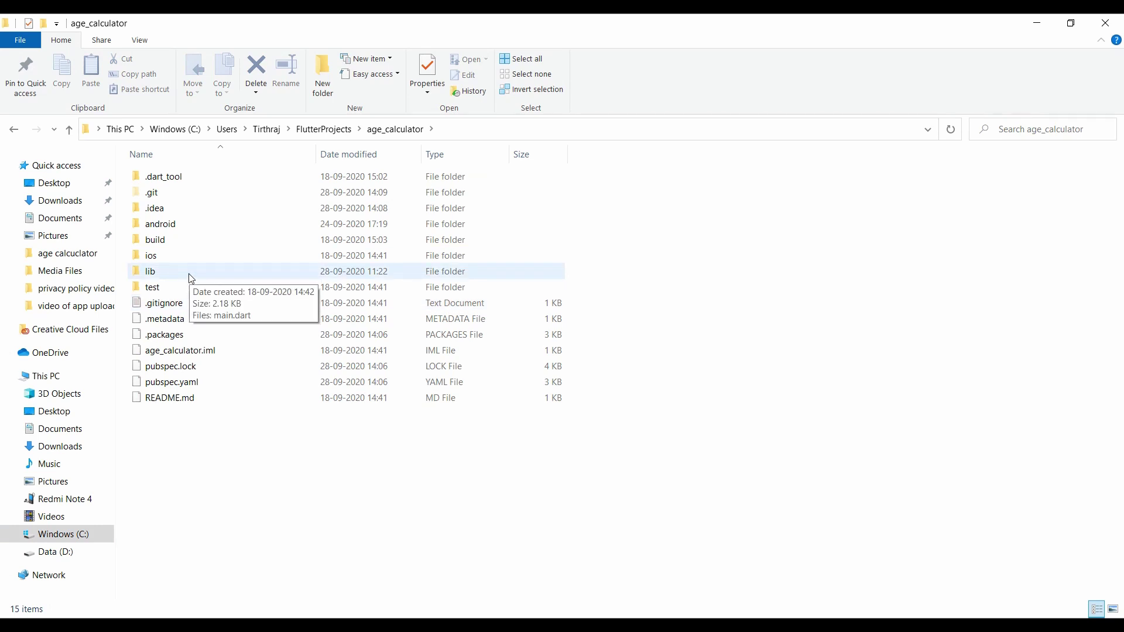
pyautogui.doubleClick(169, 242)
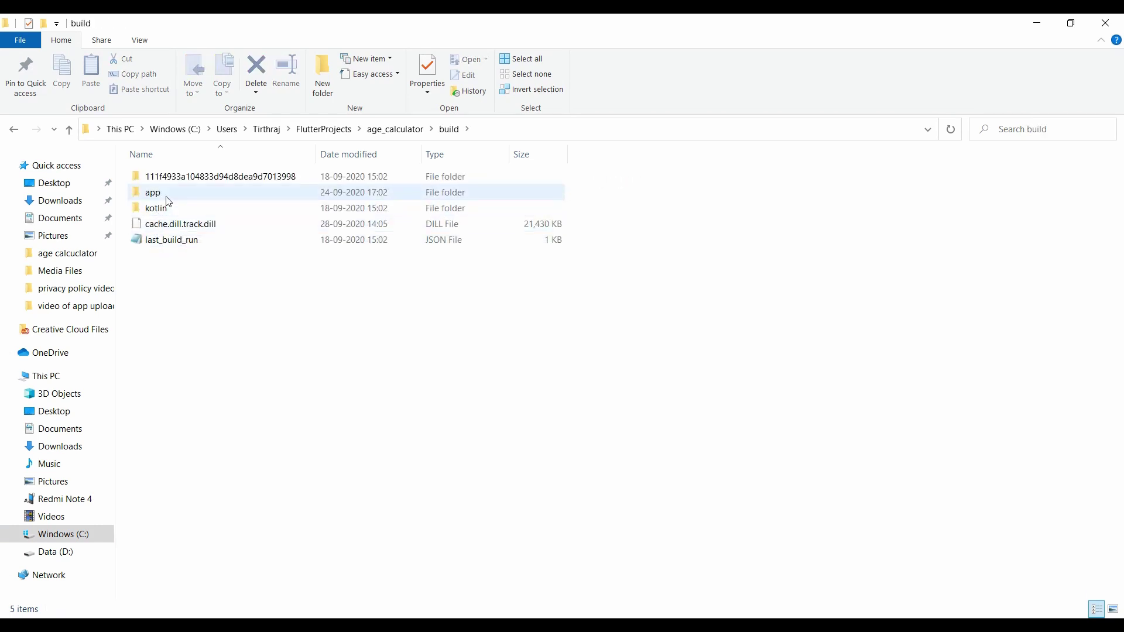
pyautogui.doubleClick(168, 195)
# - Go to outputs\bundle\release and drag app-release.aab into the Play Console production release
pyautogui.doubleClick(171, 228)
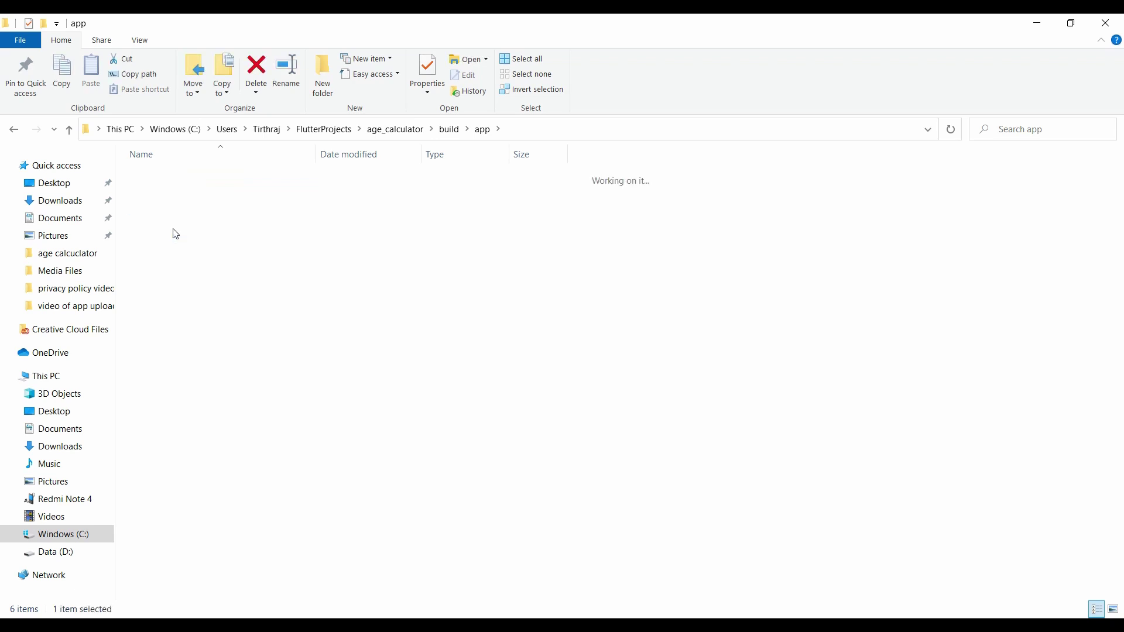
pyautogui.doubleClick(173, 196)
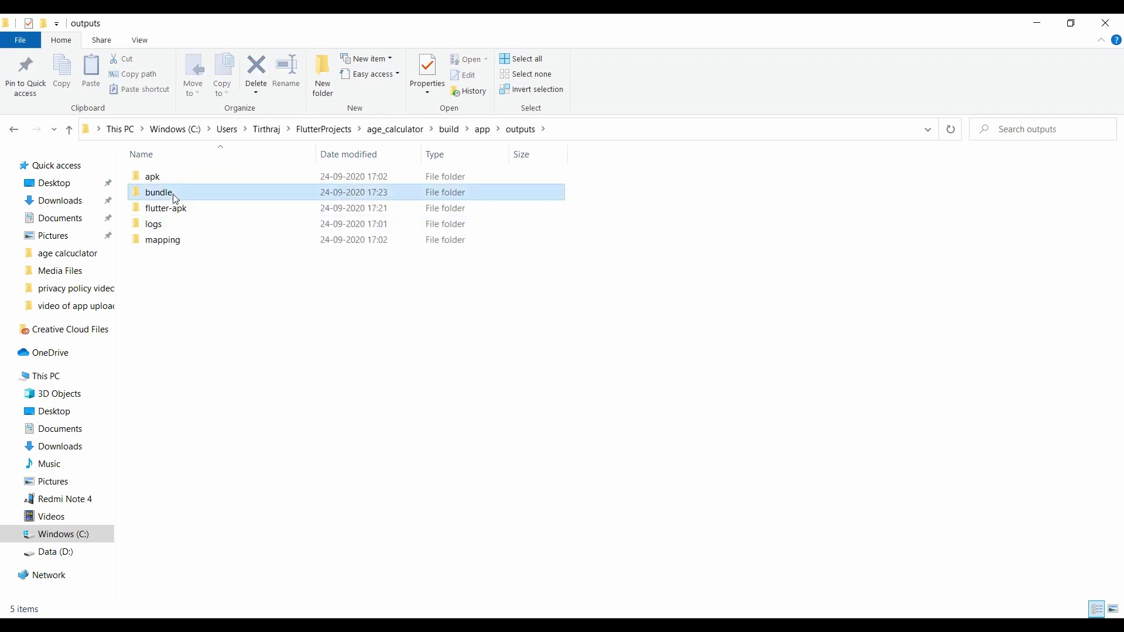
pyautogui.doubleClick(179, 187)
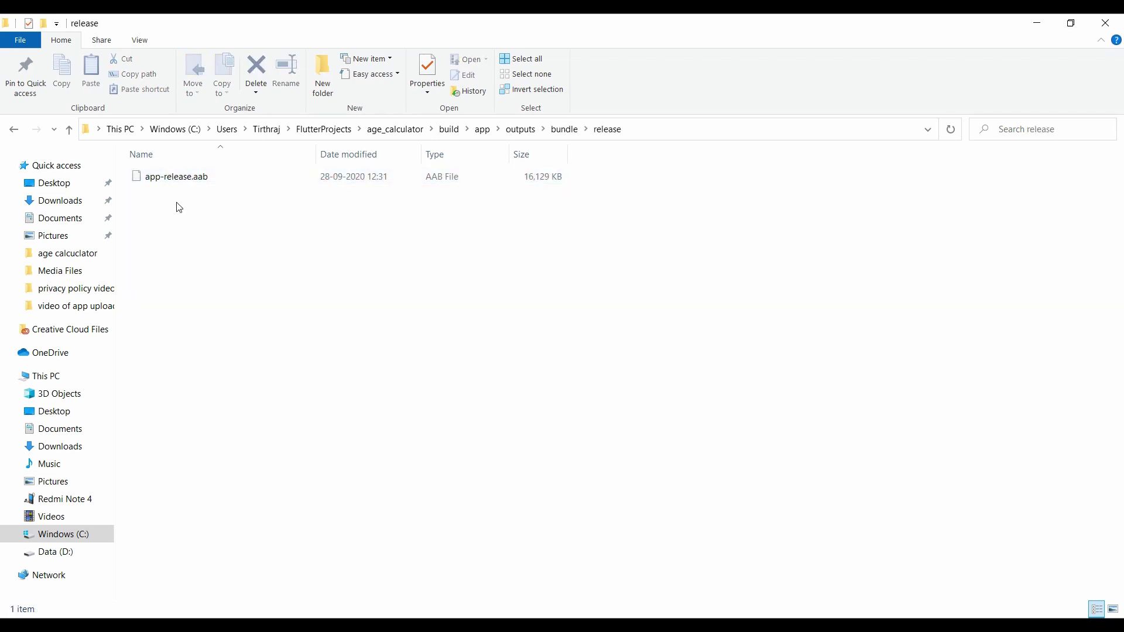
pyautogui.click(443, 186)
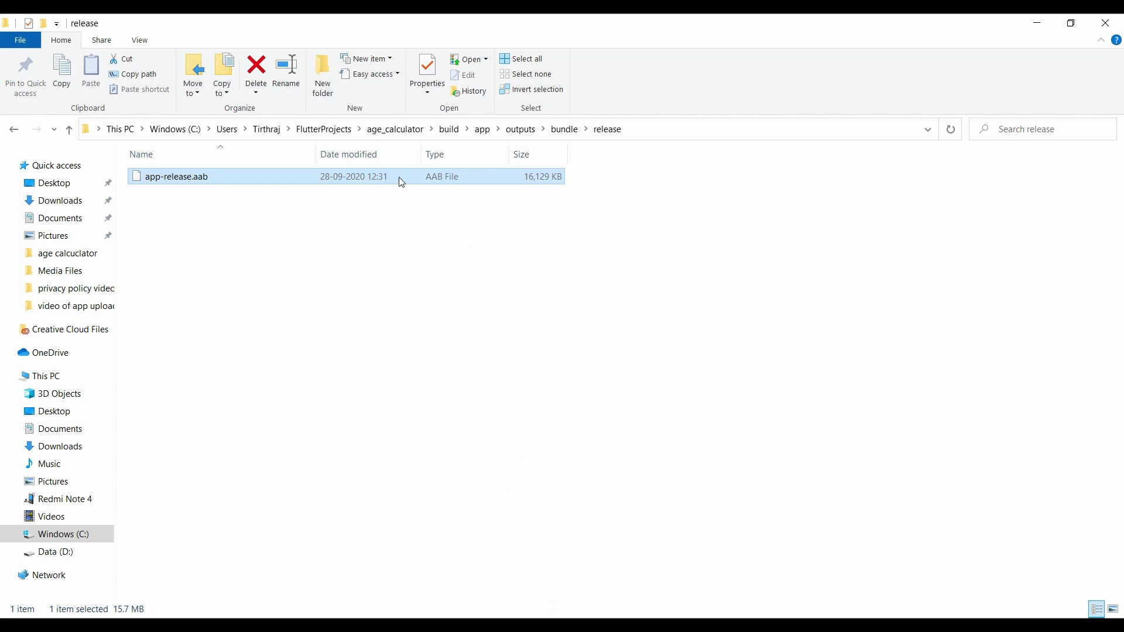
pyautogui.moveTo(401, 183); pyautogui.dragTo(539, 418)
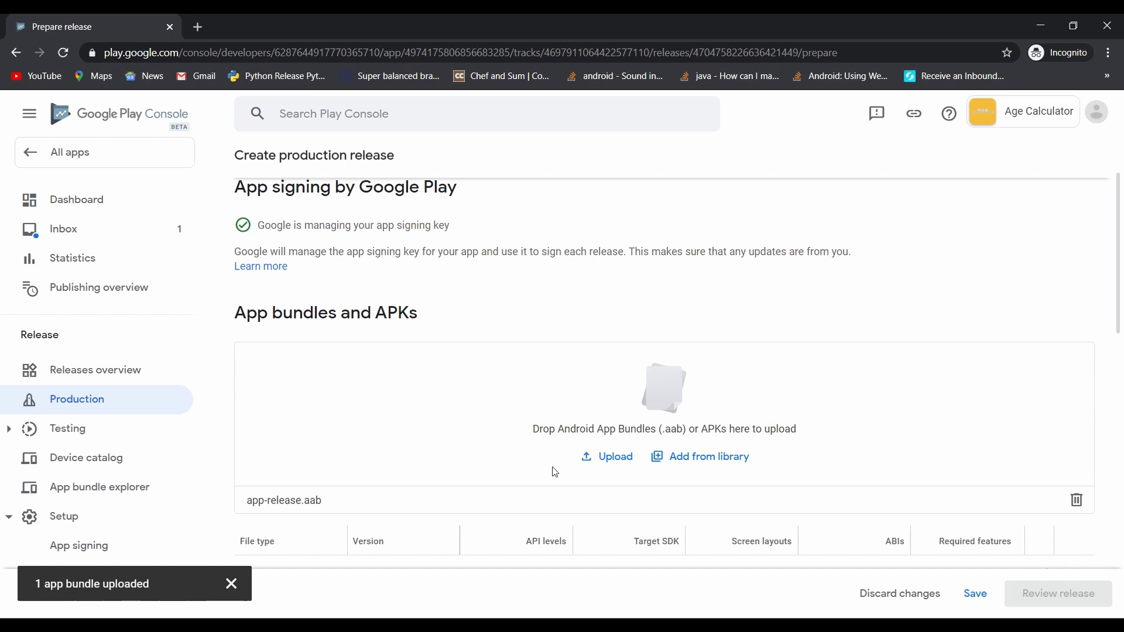
# - Check that the uploaded bundle shows version code 2 and version name 1.0.1
pyautogui.scroll(-3, 574, 441)
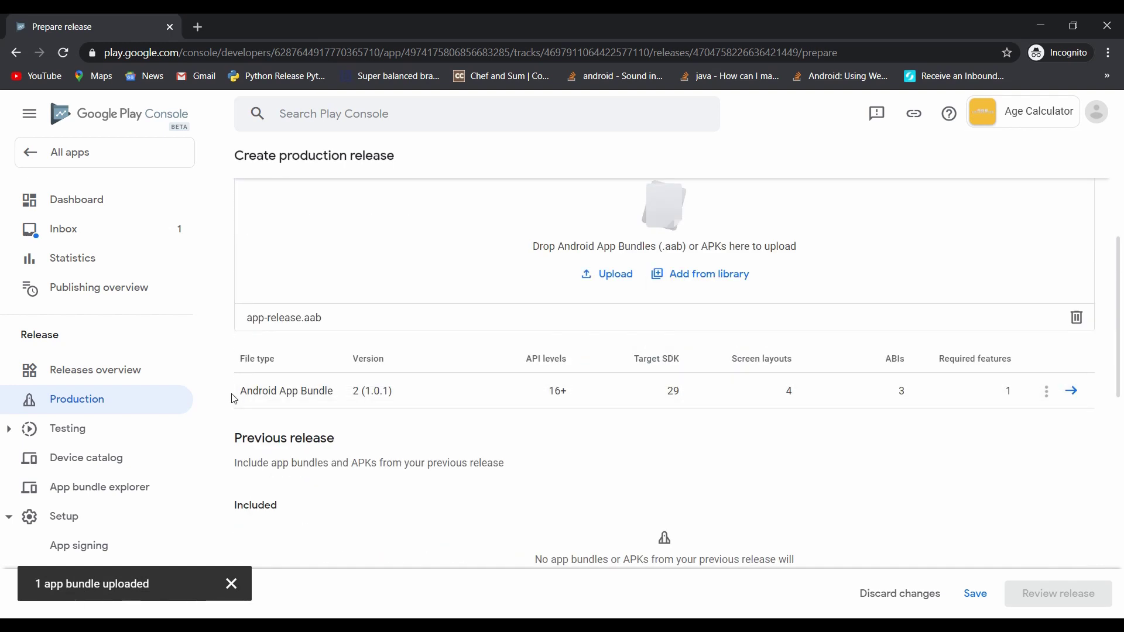
pyautogui.moveTo(352, 391); pyautogui.dragTo(358, 388)
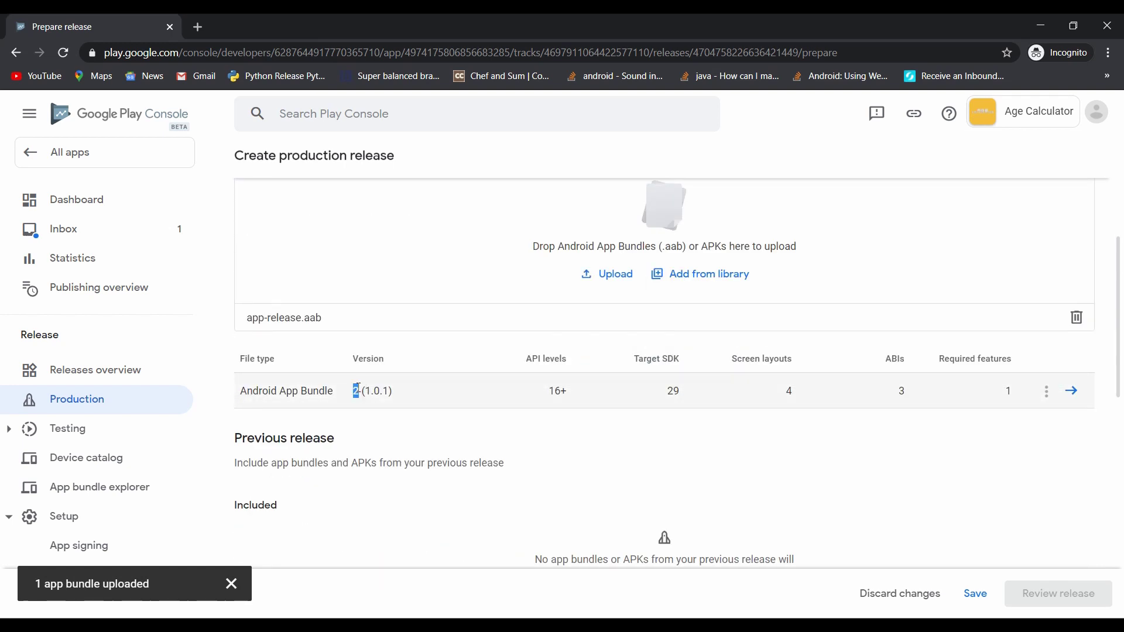
pyautogui.click(353, 398)
pyautogui.moveTo(364, 389); pyautogui.dragTo(390, 389)
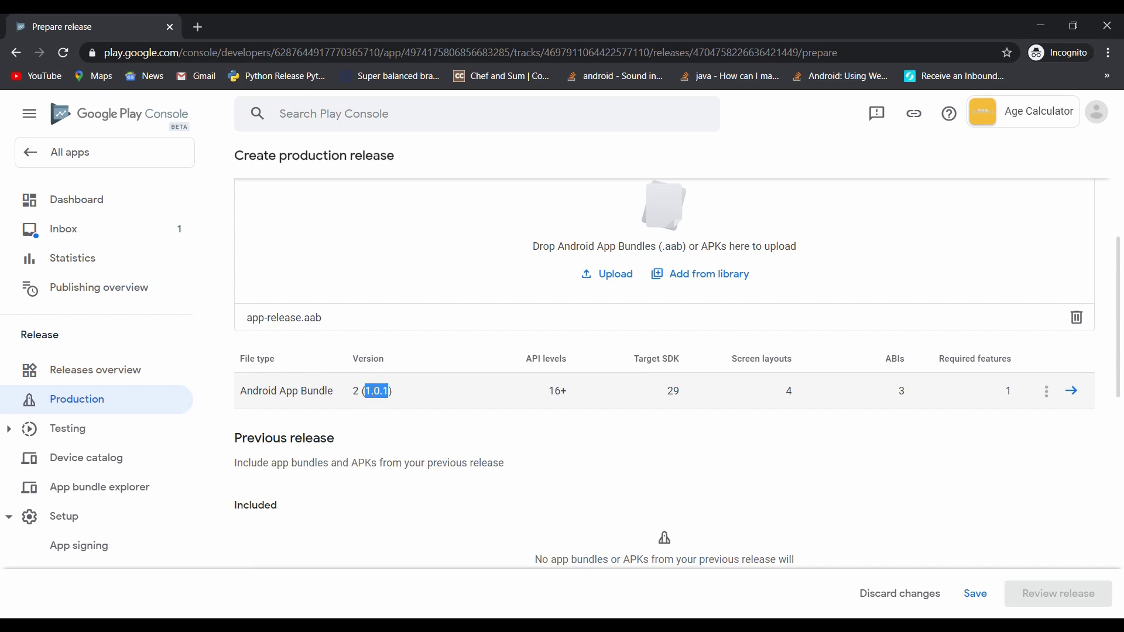
pyautogui.moveTo(354, 391); pyautogui.dragTo(360, 390)
pyautogui.moveTo(364, 390); pyautogui.dragTo(390, 390)
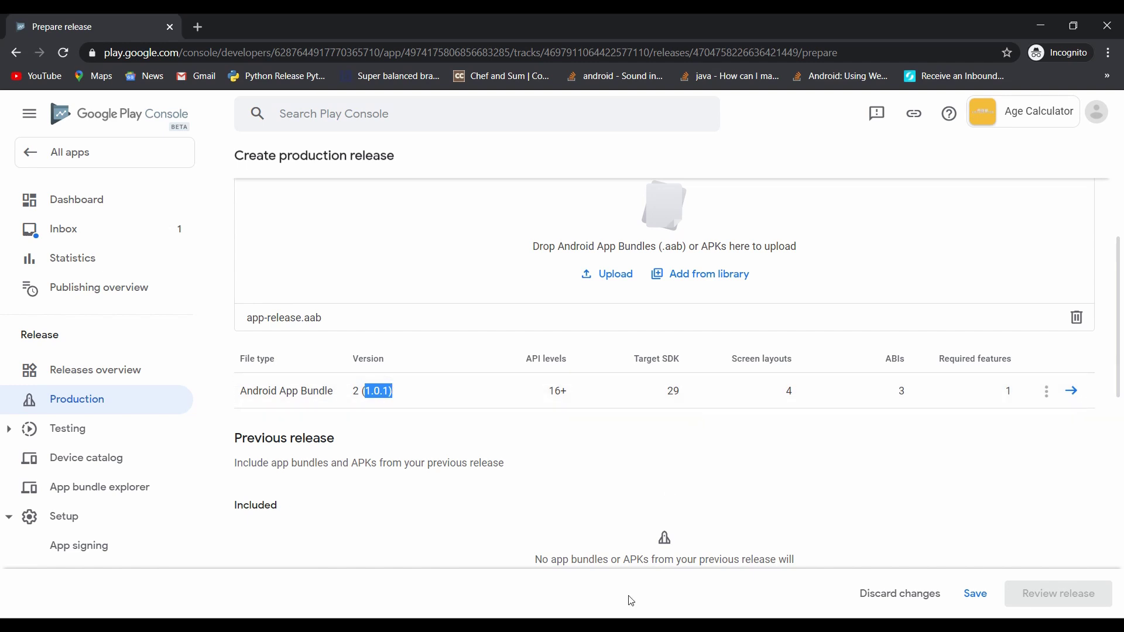
pyautogui.click(373, 396)
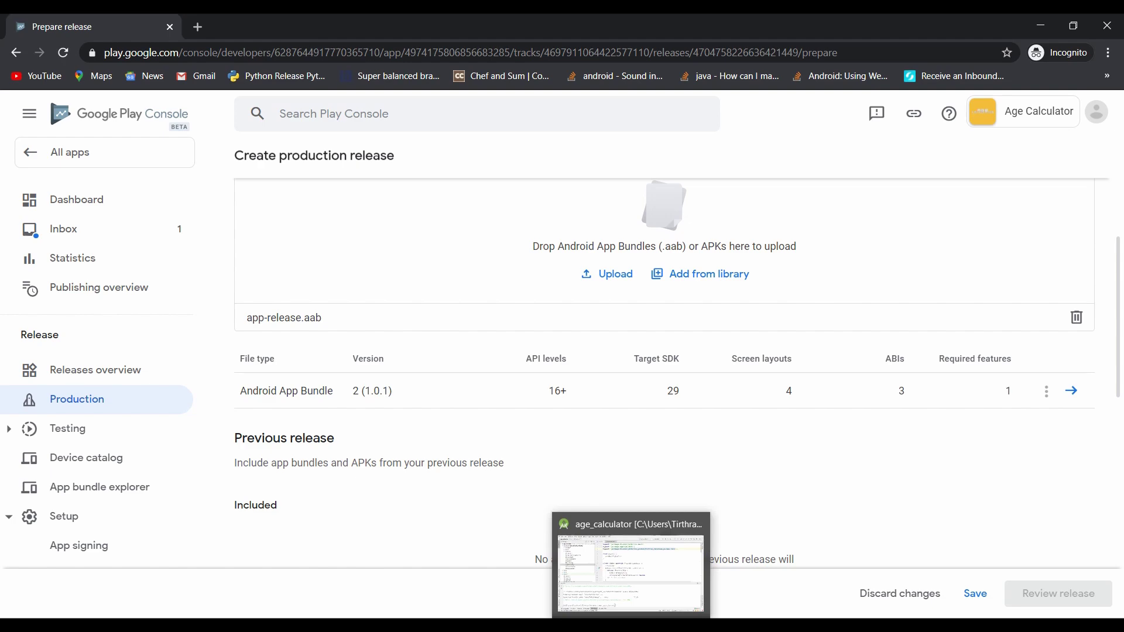
# - In Android Studio, re-enter build number 2 on pubspec.yaml's 1.0.1 version line
pyautogui.click(631, 625)
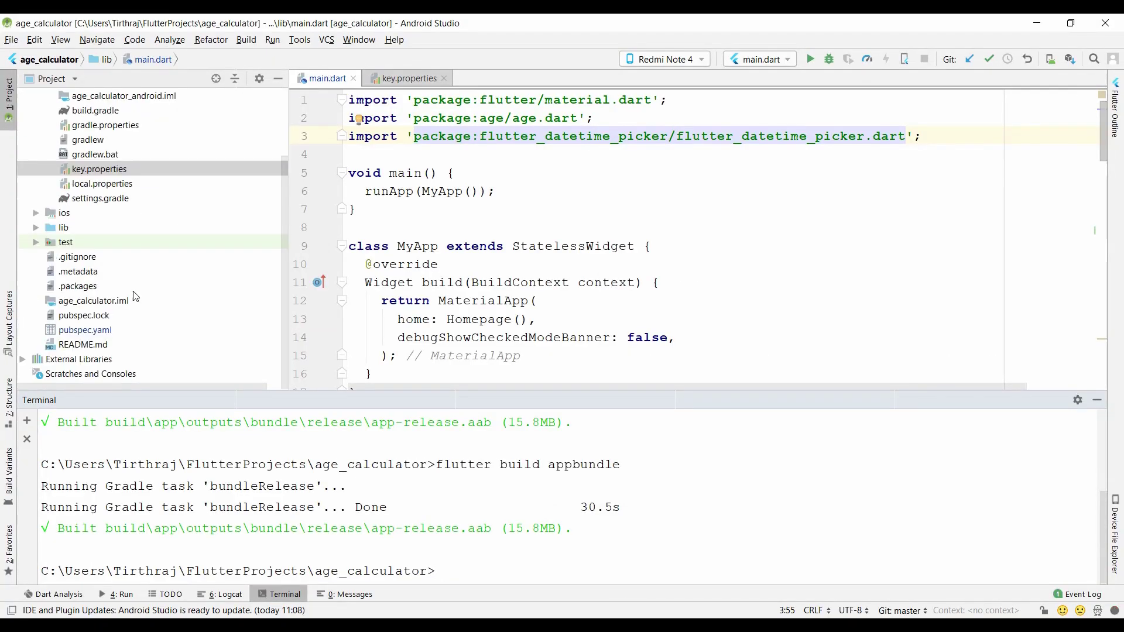
pyautogui.doubleClick(85, 330)
pyautogui.press('BackSpace')
pyautogui.write('2')
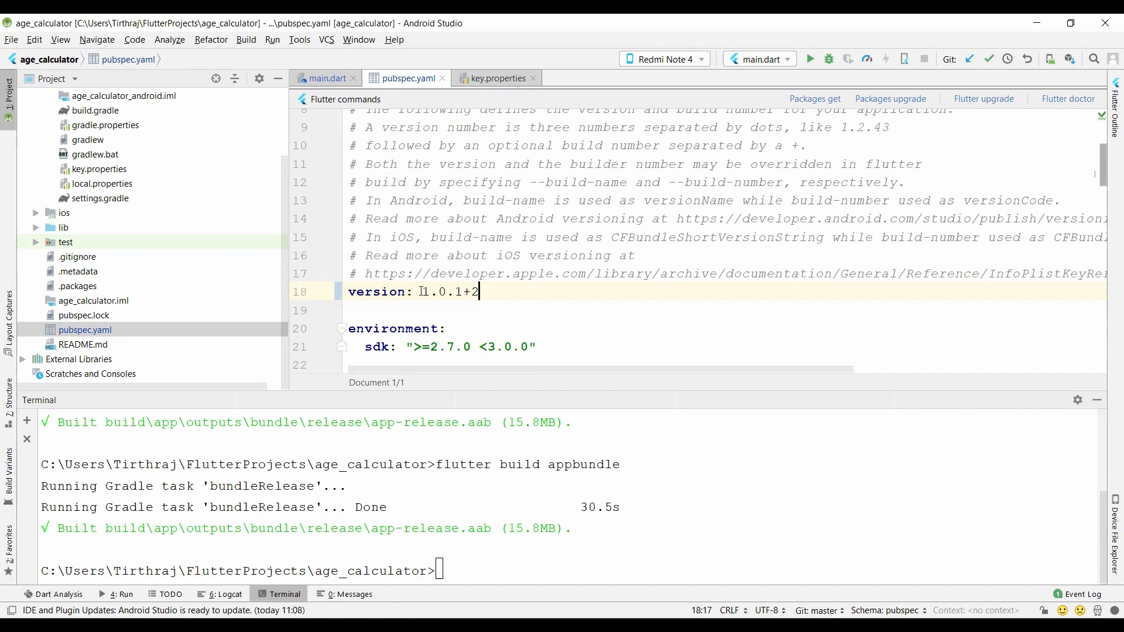
pyautogui.moveTo(422, 291); pyautogui.dragTo(462, 291)
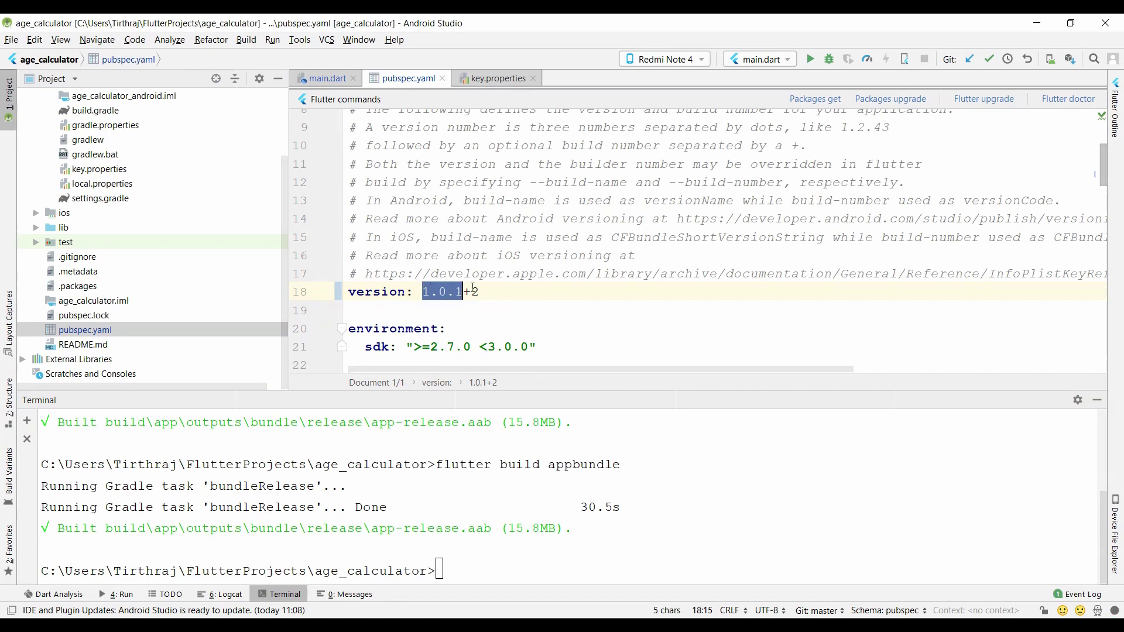
pyautogui.click(473, 288)
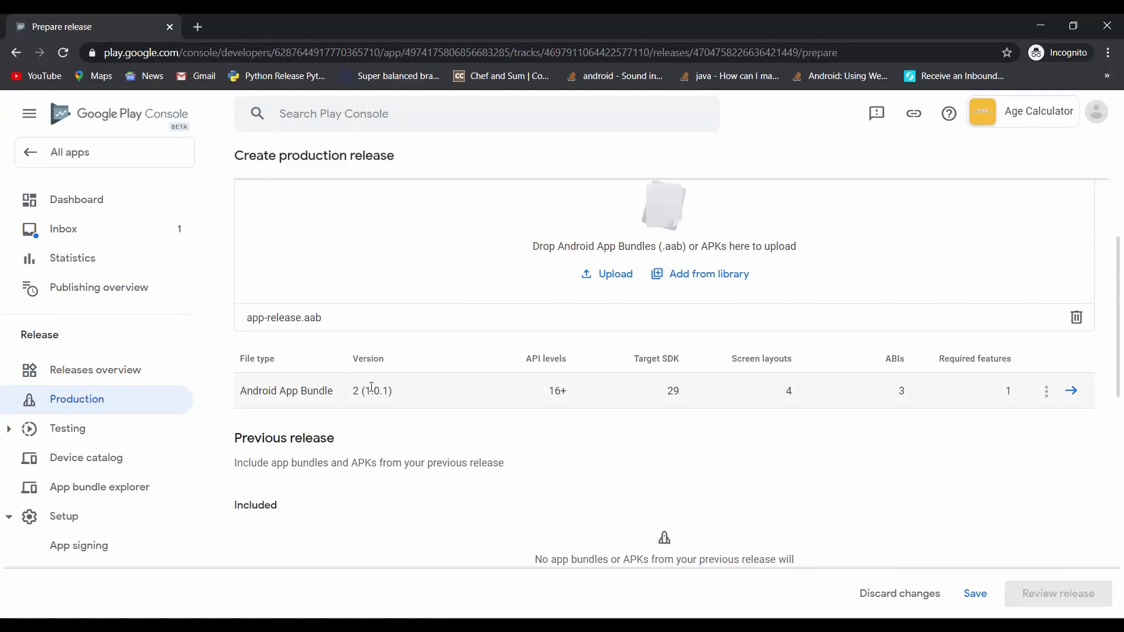
# - Confirm the bundle's version code 2 and edit the release name to 1.0.2
pyautogui.moveTo(368, 392)
pyautogui.mouseDown()
pyautogui.moveTo(394, 391)
pyautogui.moveTo(358, 390)
pyautogui.mouseUp()
pyautogui.doubleClick(357, 390)
pyautogui.click(430, 387)
pyautogui.scroll(-2, 610, 412)
pyautogui.scroll(-5, 593, 403)
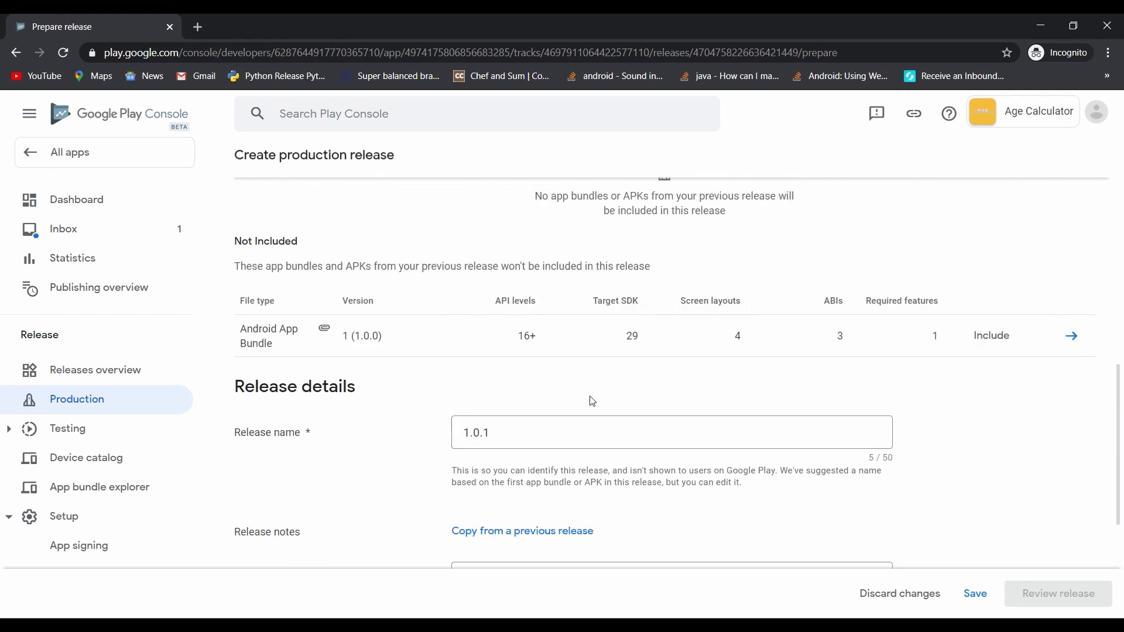
pyautogui.scroll(-2, 592, 401)
pyautogui.click(509, 342)
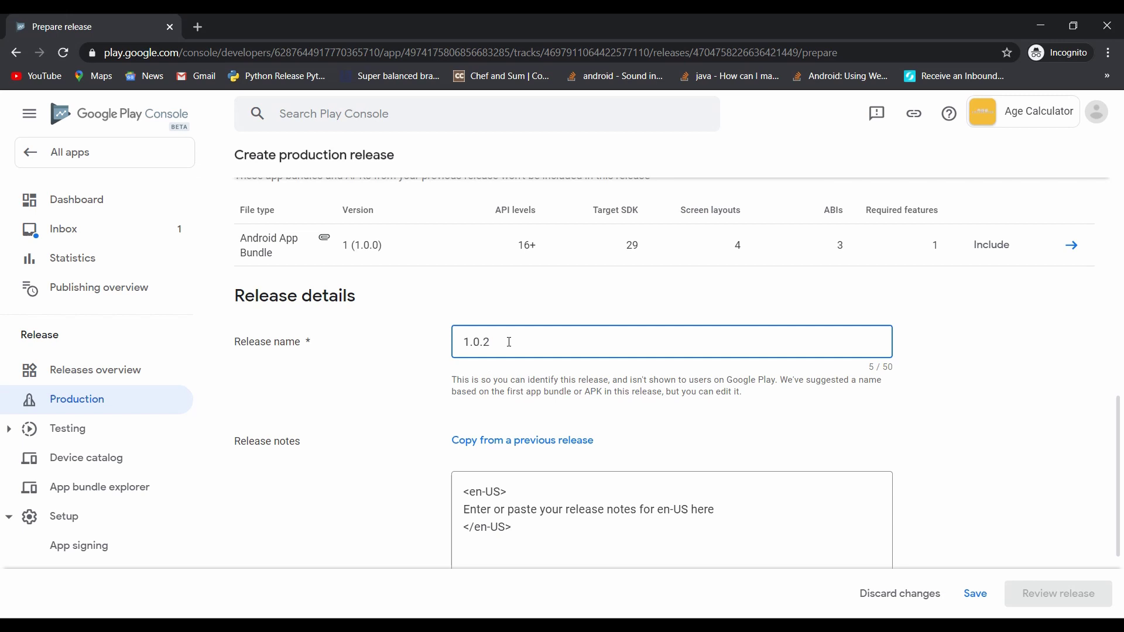
# - Copy the 'Age Calculator App' release notes from the Production 1.0.0 release
pyautogui.scroll(-3, 641, 421)
pyautogui.click(536, 336)
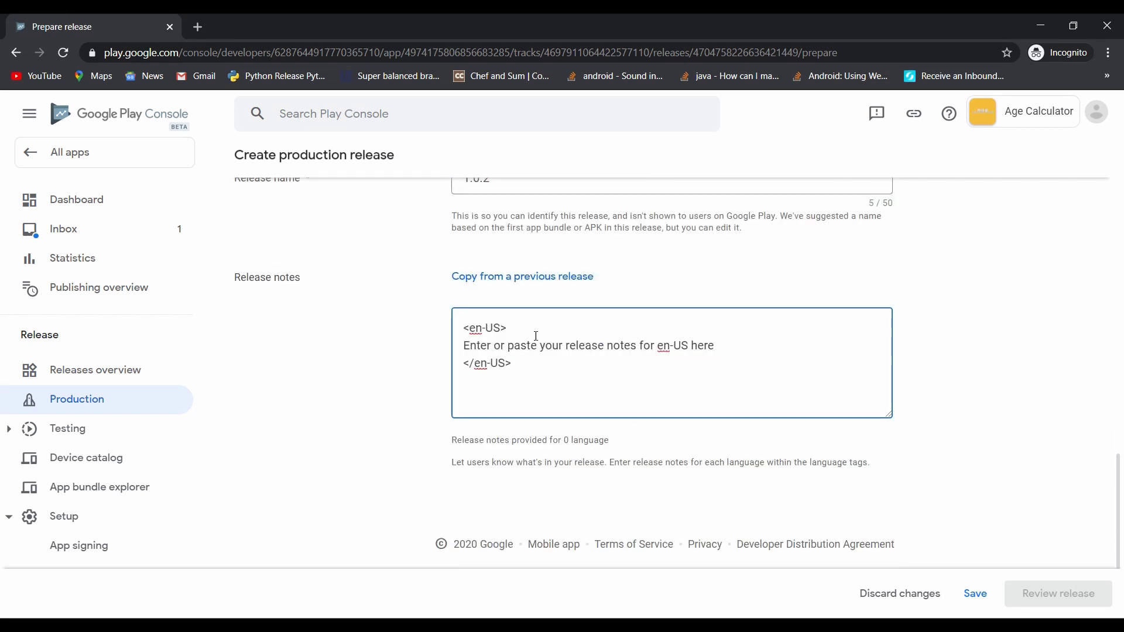
pyautogui.click(495, 282)
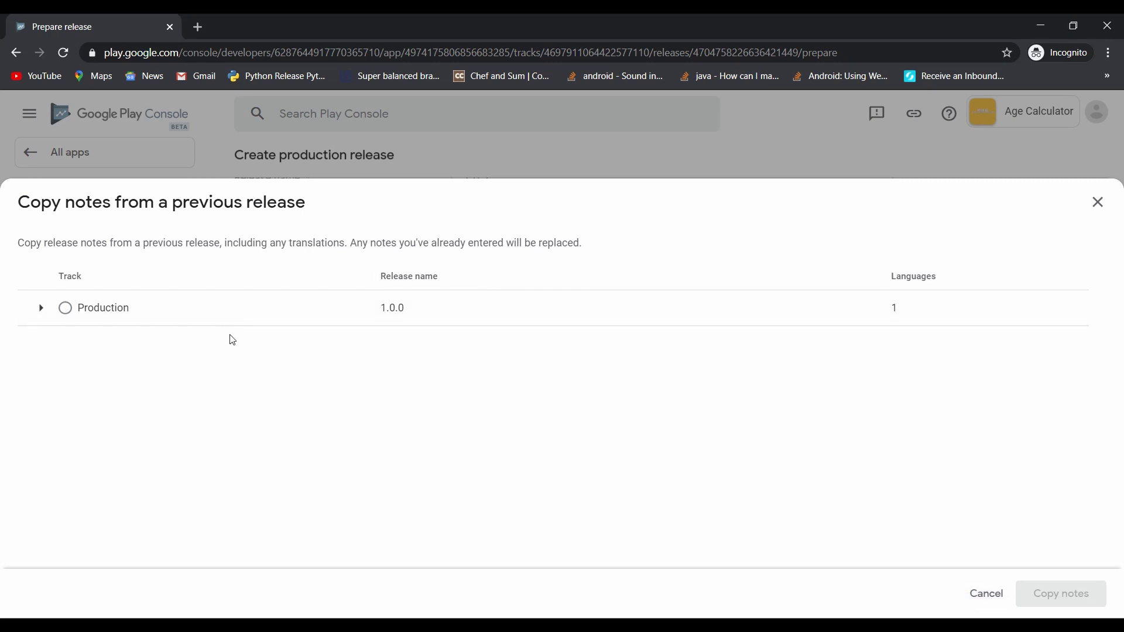
pyautogui.click(56, 305)
pyautogui.click(65, 307)
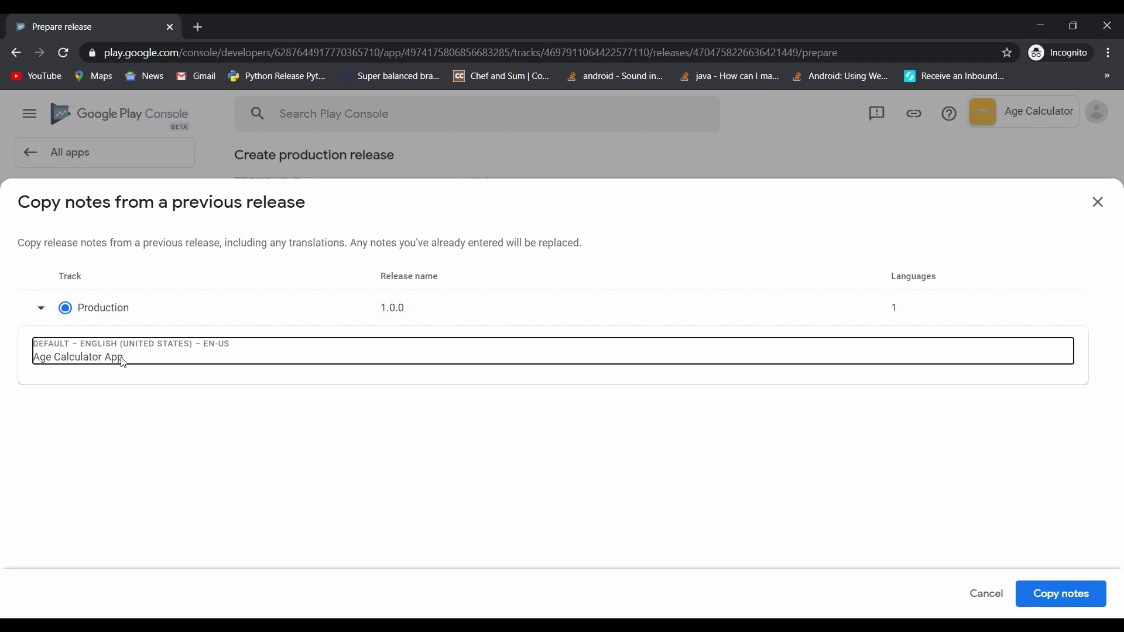
pyautogui.click(1057, 582)
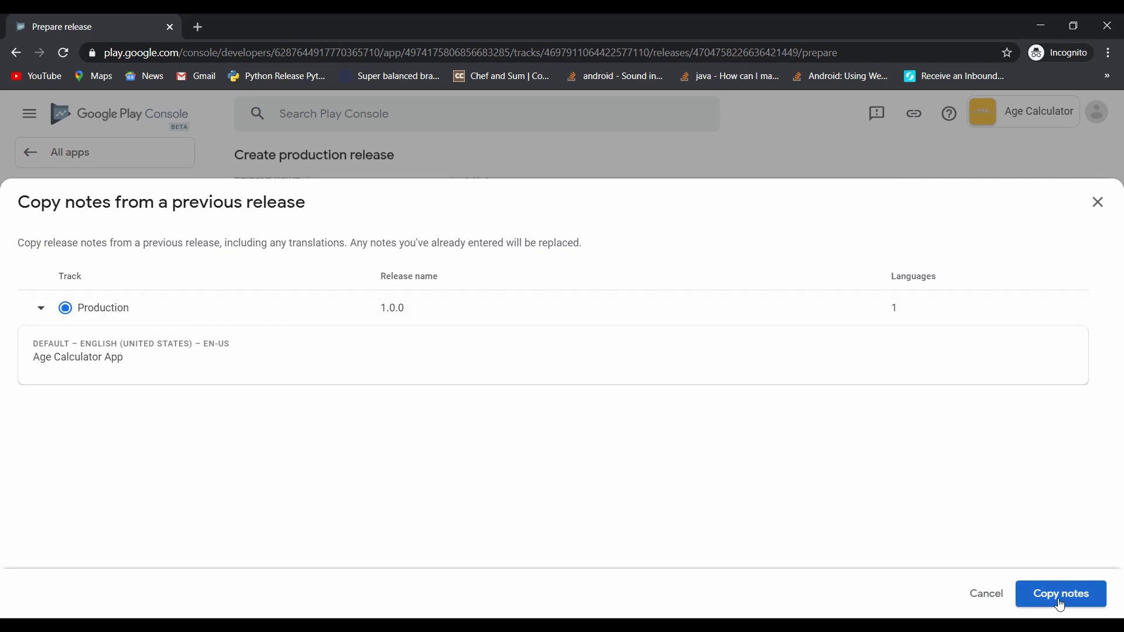
pyautogui.click(578, 347)
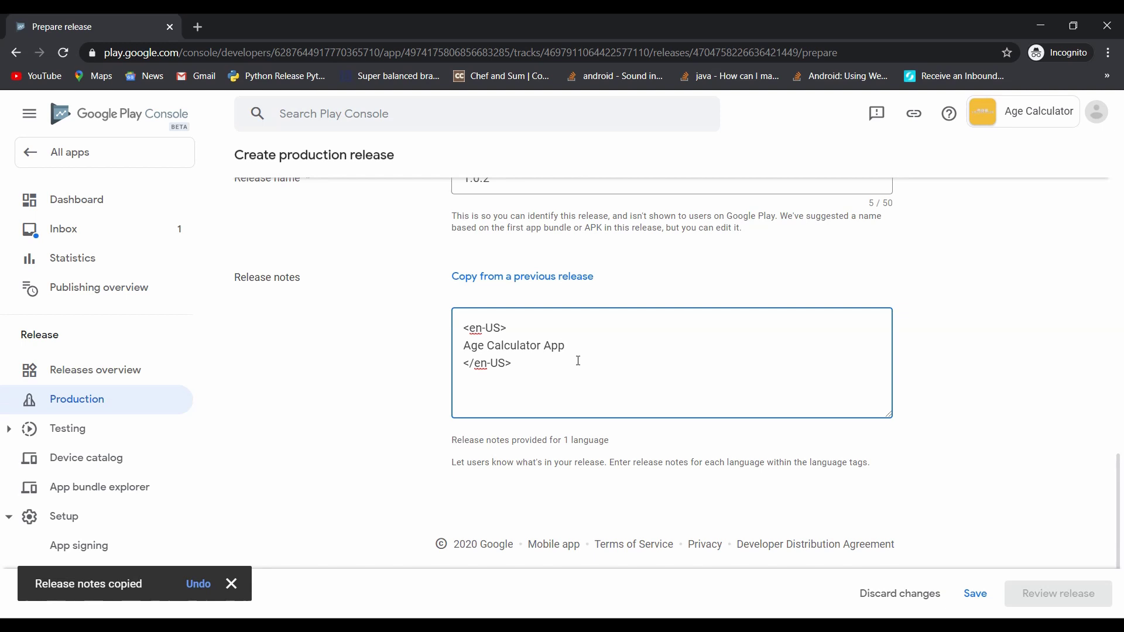
# - Save the release draft and proceed to Review release
pyautogui.click(971, 593)
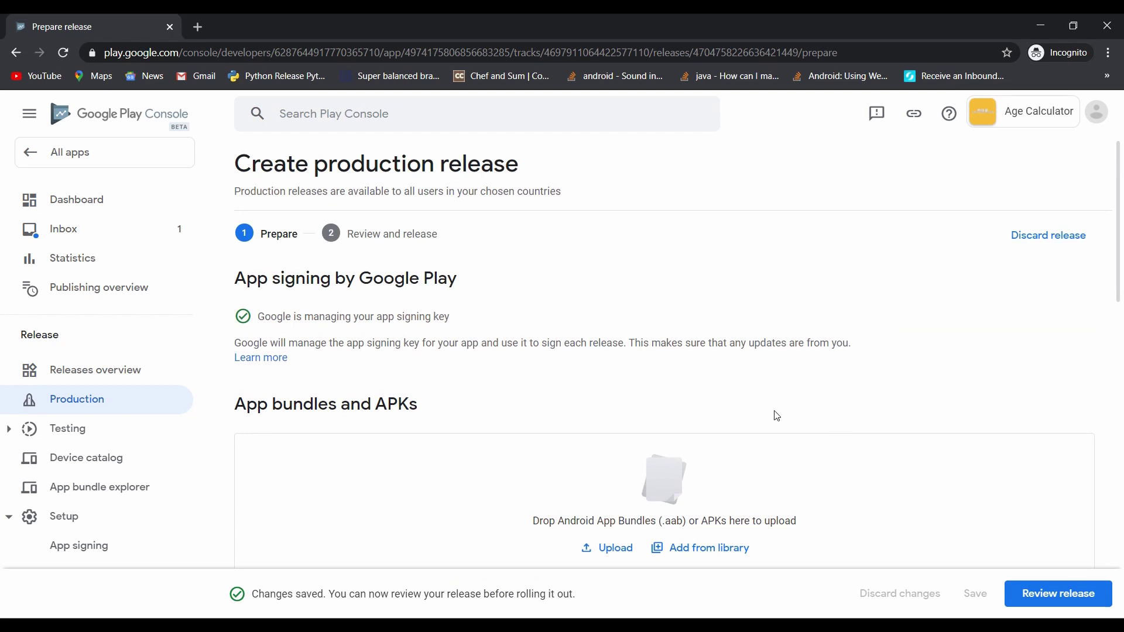
pyautogui.scroll(-3, 818, 517)
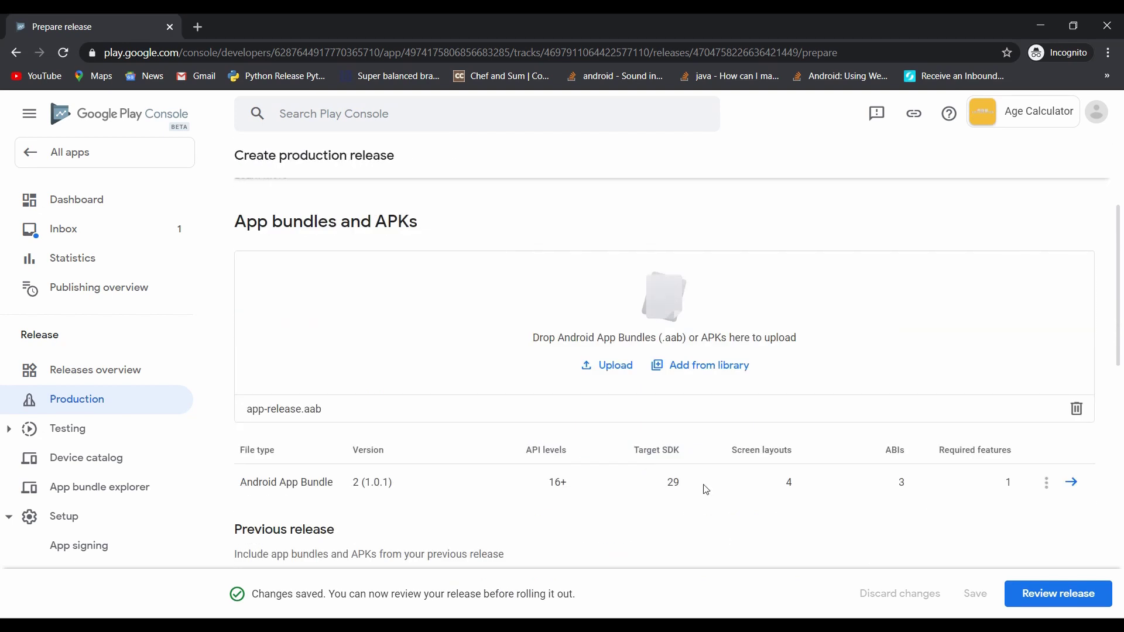
pyautogui.click(1033, 592)
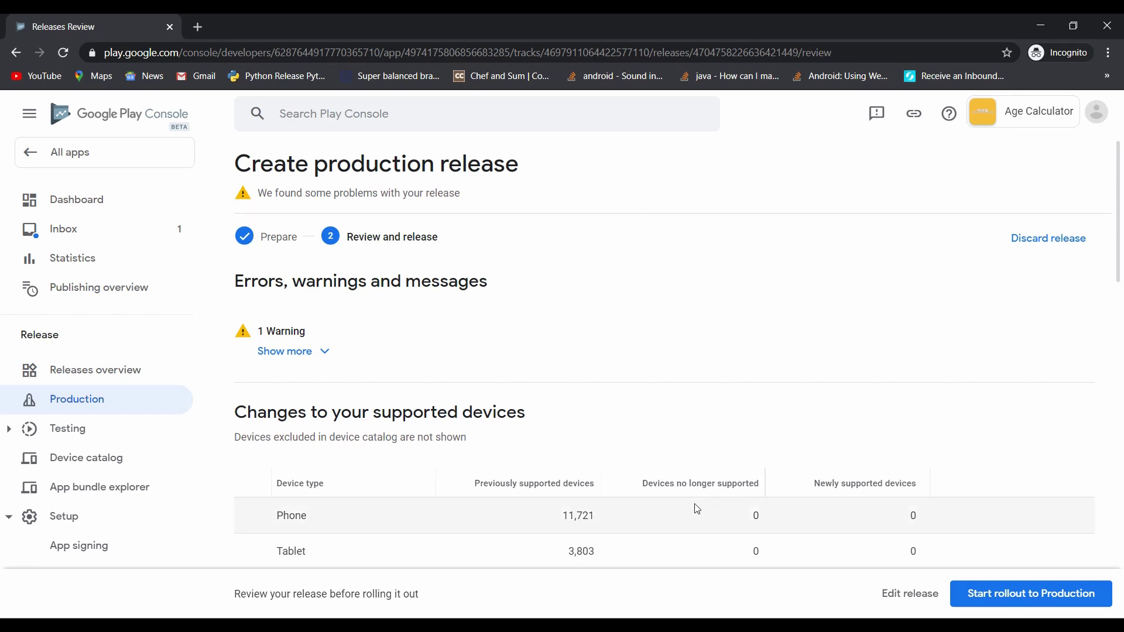
pyautogui.scroll(-3, 648, 506)
pyautogui.scroll(3, 647, 501)
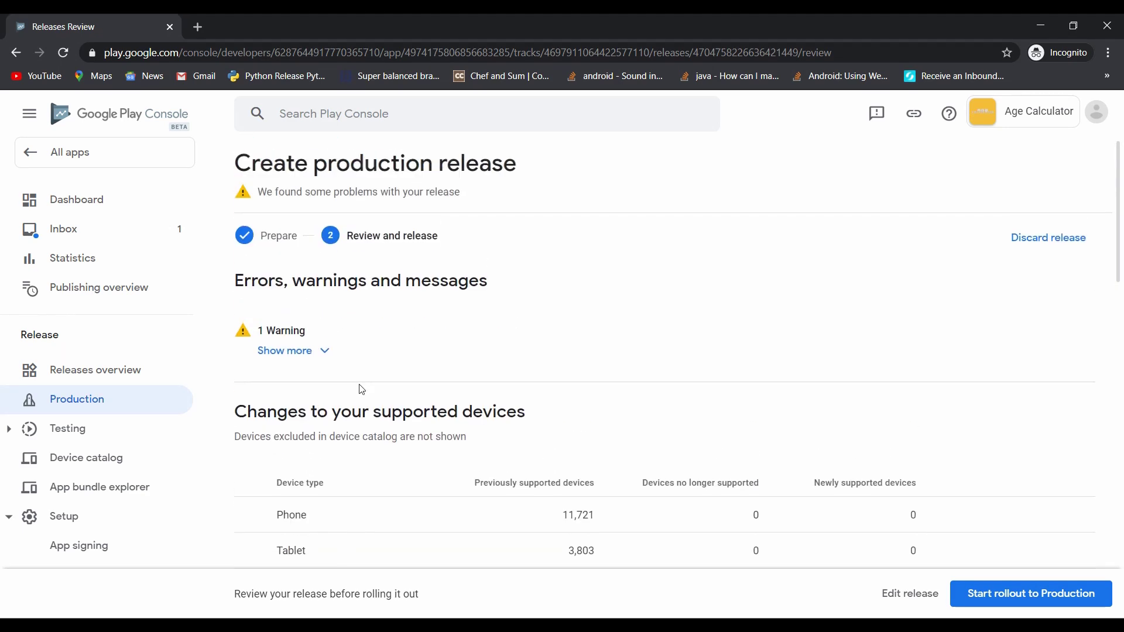
# - Read the debug-symbols warning details and scroll down to the 100% production roll-out summary
pyautogui.click(327, 362)
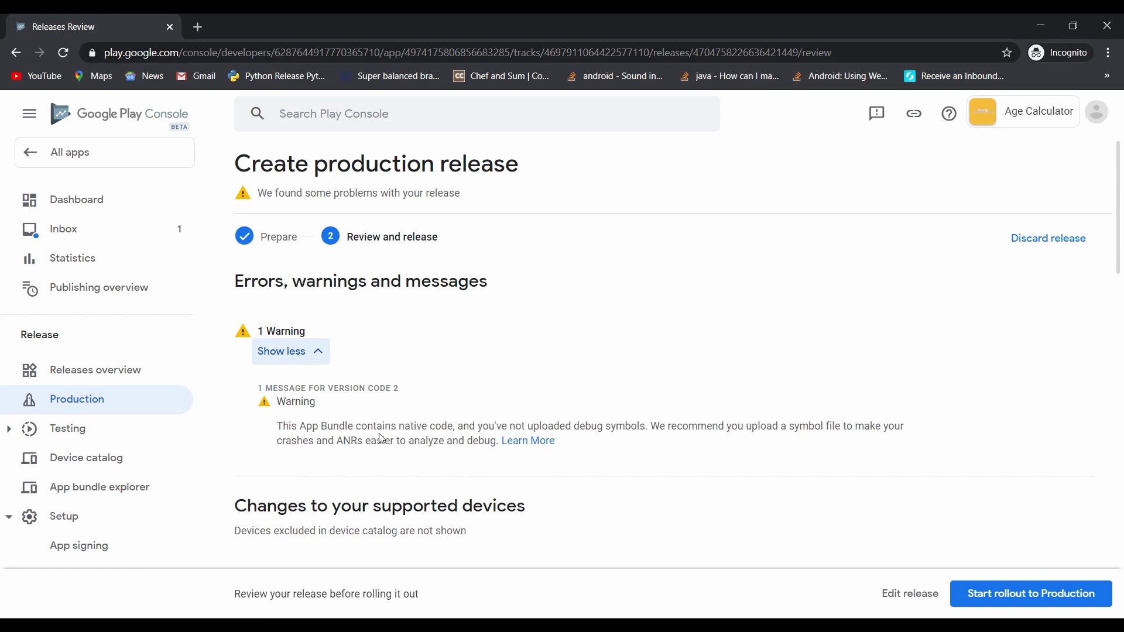
pyautogui.moveTo(272, 436); pyautogui.dragTo(694, 456)
pyautogui.click(679, 462)
pyautogui.scroll(-5, 679, 463)
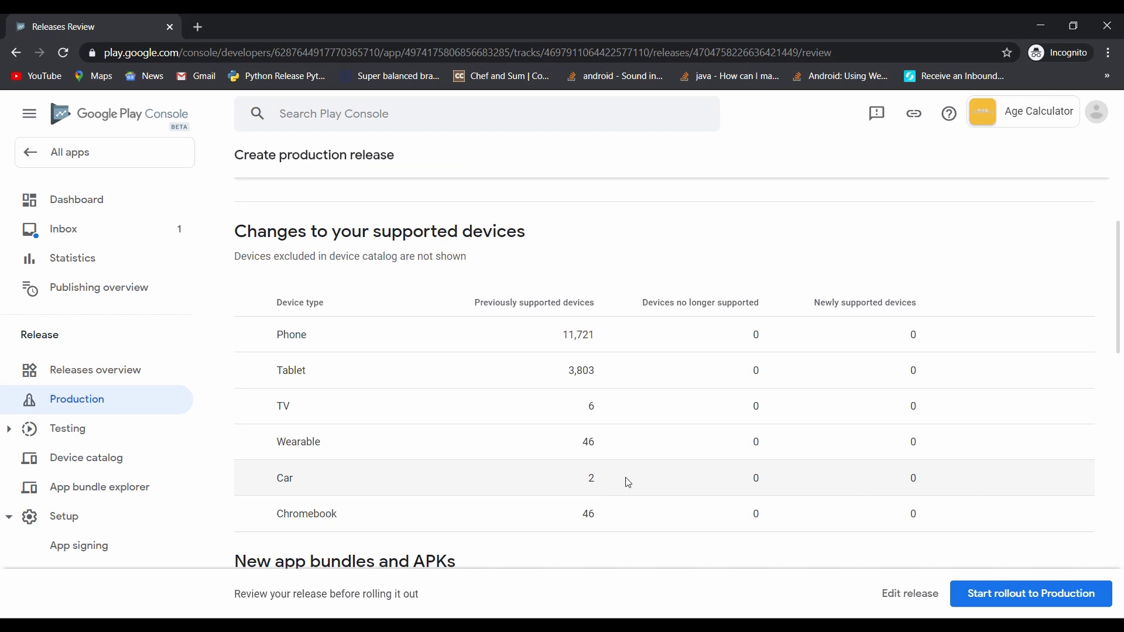
pyautogui.scroll(-2, 629, 482)
pyautogui.scroll(-3, 633, 482)
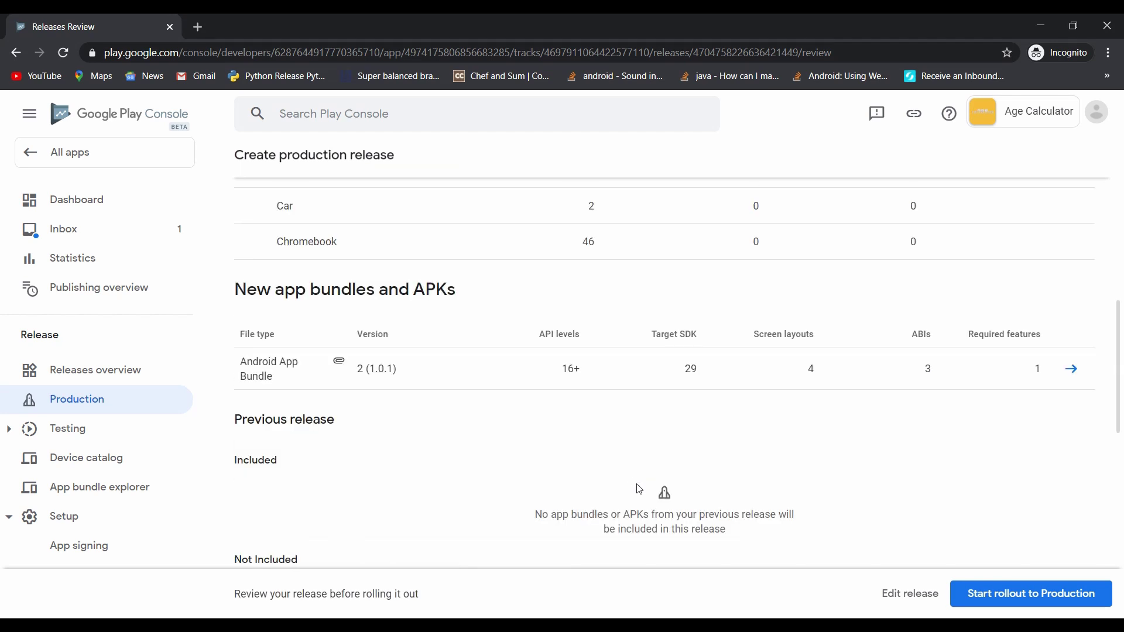
pyautogui.scroll(-9, 639, 488)
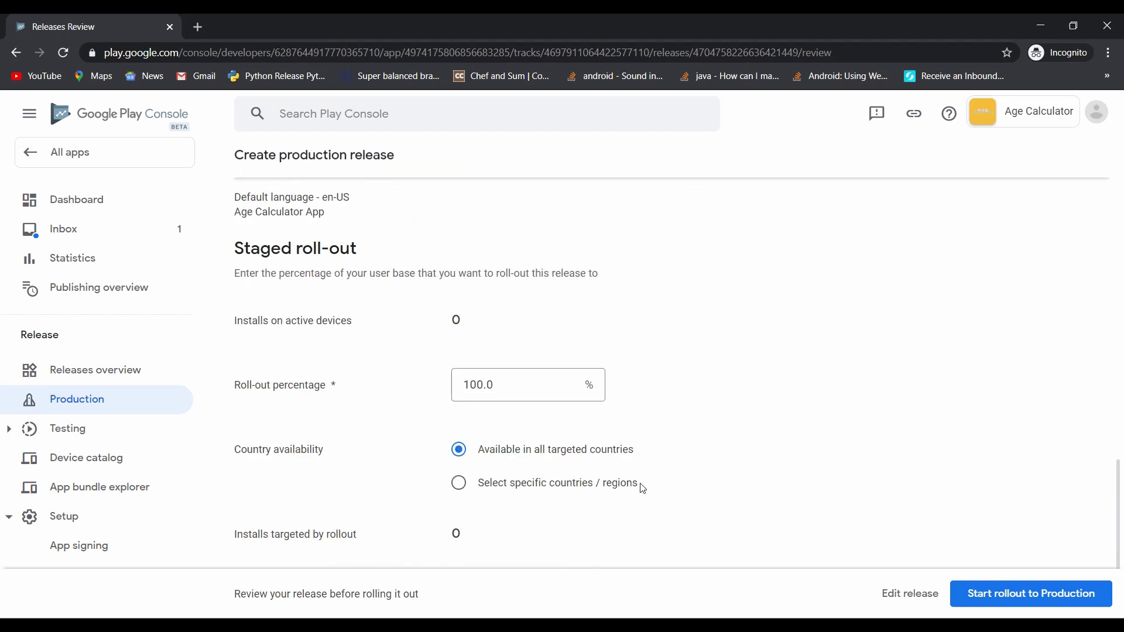
pyautogui.scroll(-1, 644, 488)
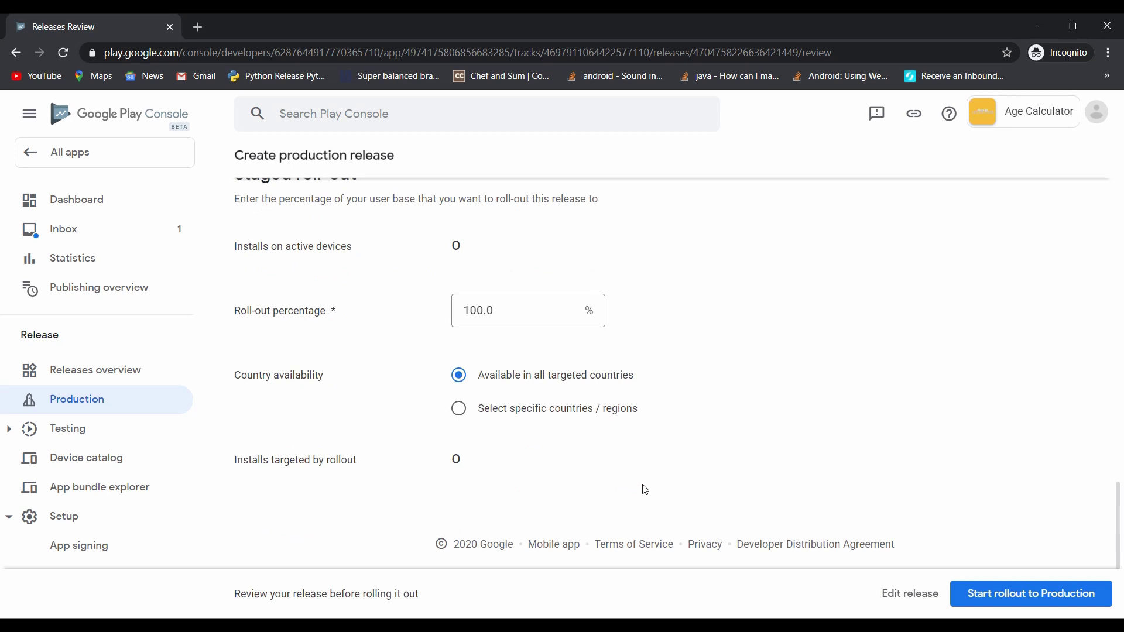
# - Confirm rollout of release 1.0.2 to production and check it's listed as Being reviewed
pyautogui.click(1033, 593)
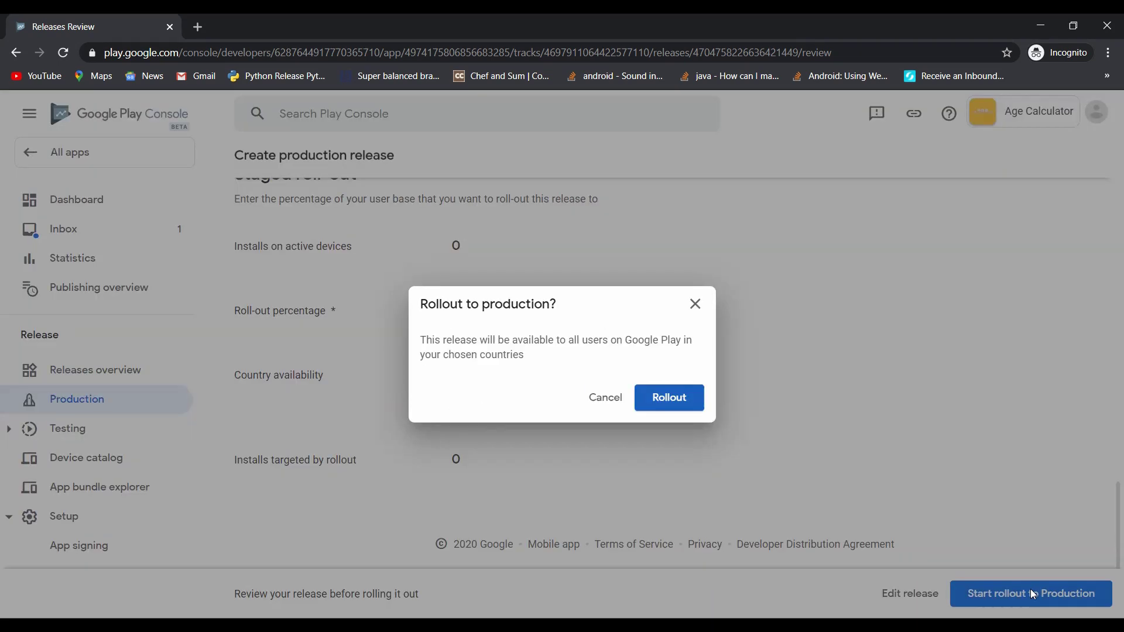
pyautogui.click(683, 410)
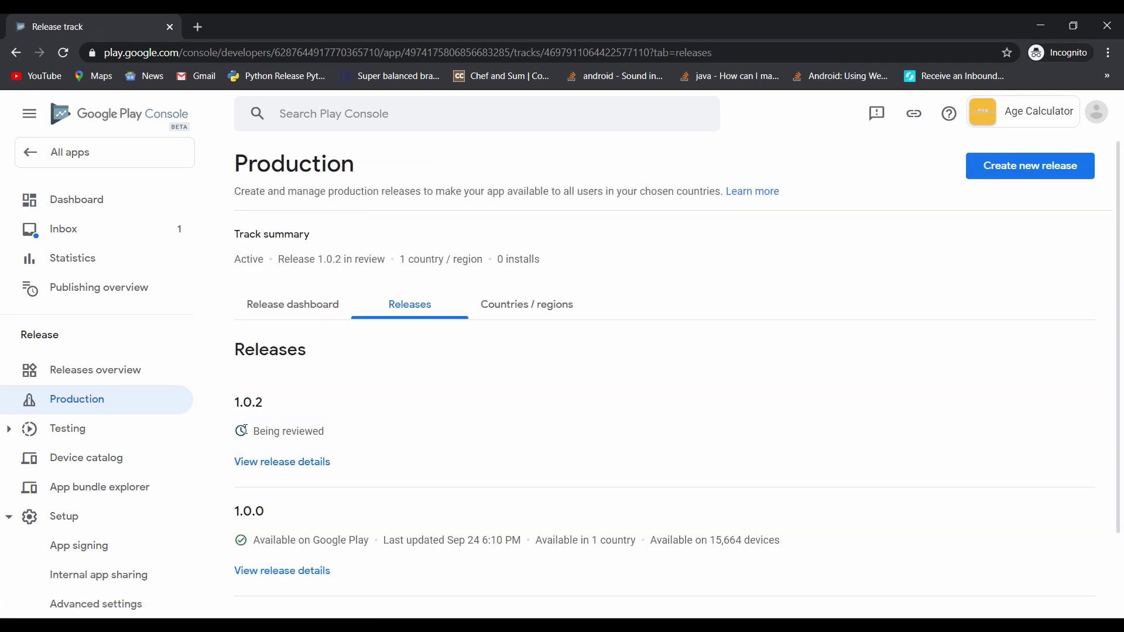
pyautogui.tripleClick(261, 430)
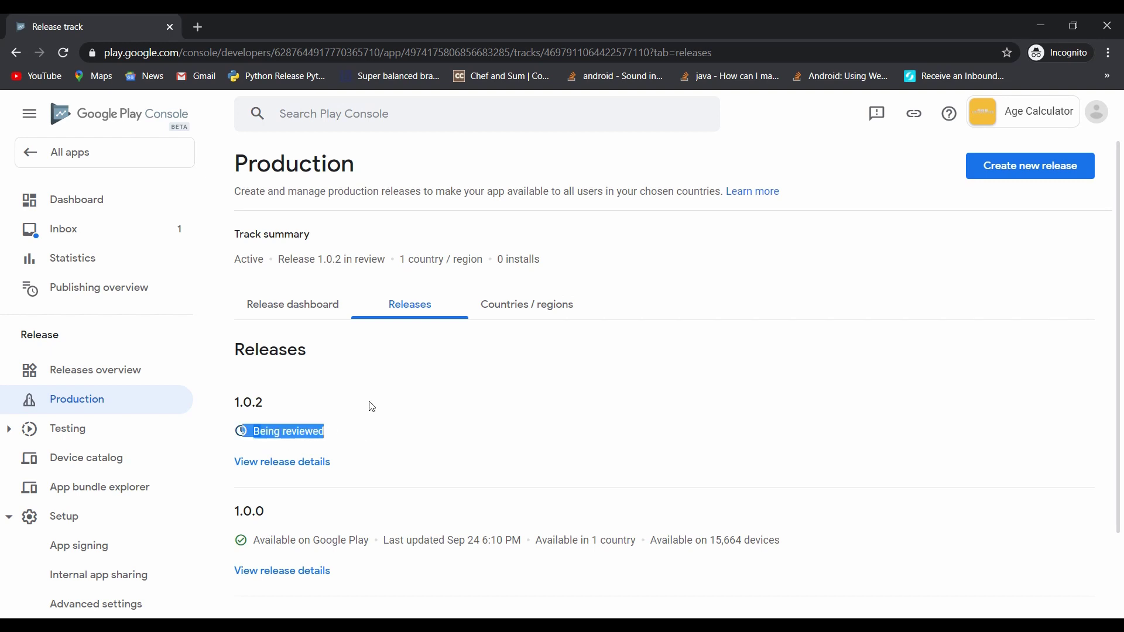
pyautogui.click(240, 436)
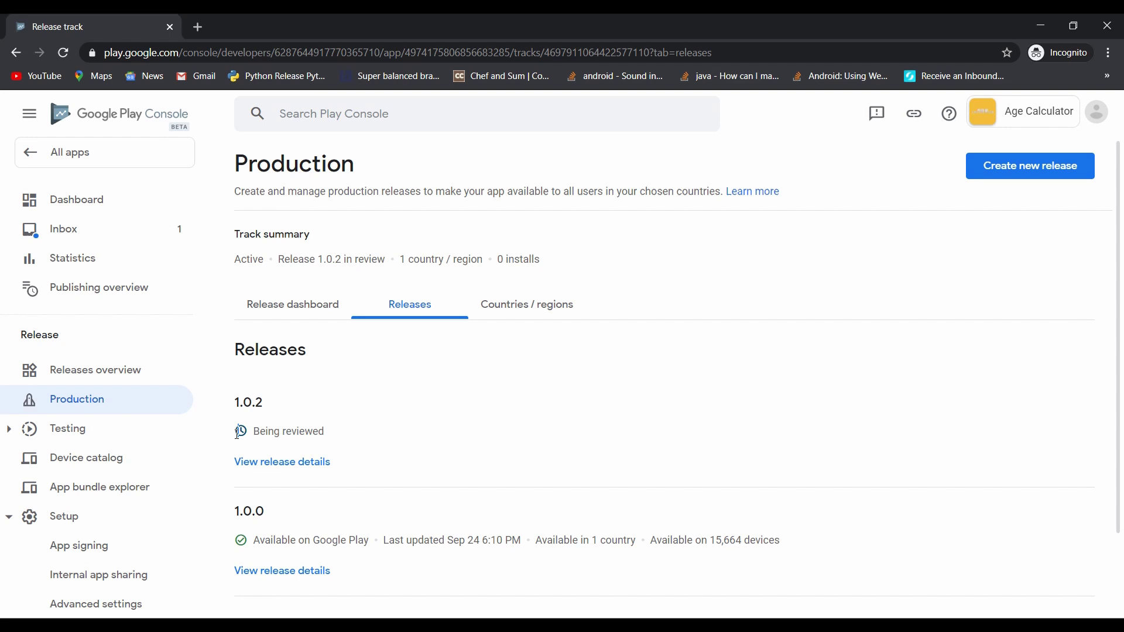
pyautogui.tripleClick(275, 431)
pyautogui.click(362, 428)
pyautogui.scroll(-2, 364, 425)
pyautogui.scroll(2, 363, 424)
pyautogui.doubleClick(238, 393)
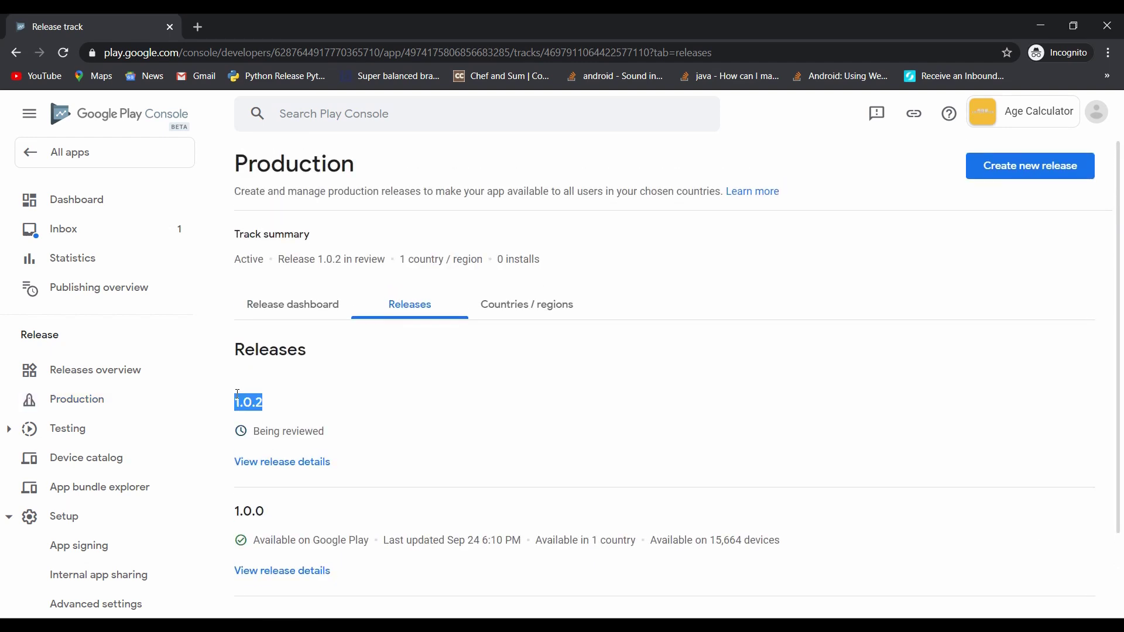
pyautogui.click(264, 403)
pyautogui.scroll(-2, 283, 413)
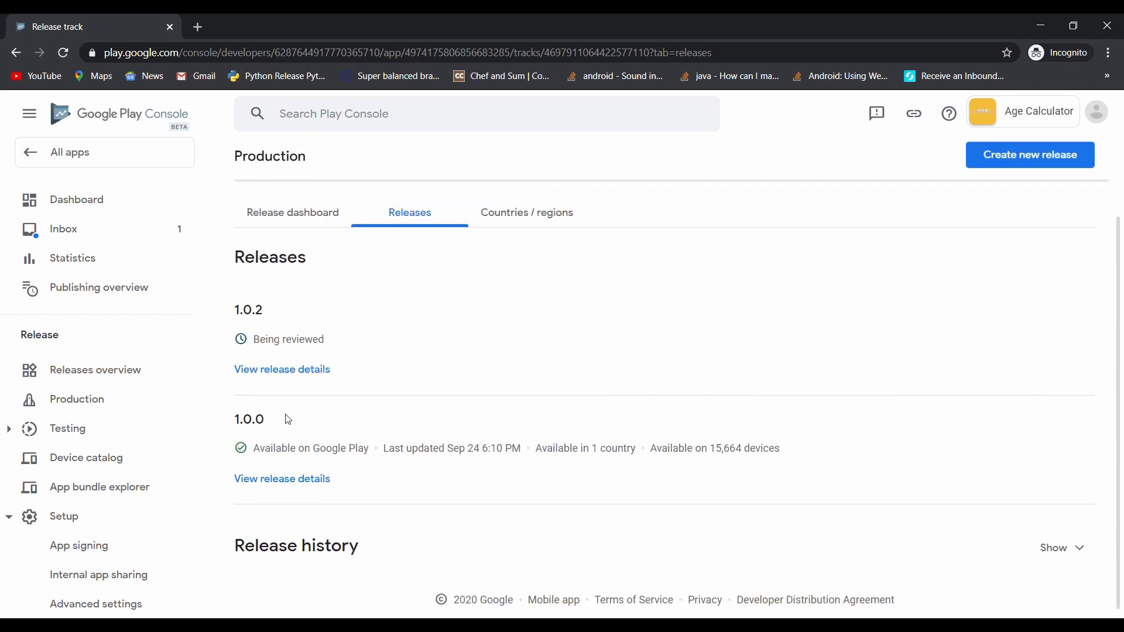
pyautogui.click(272, 376)
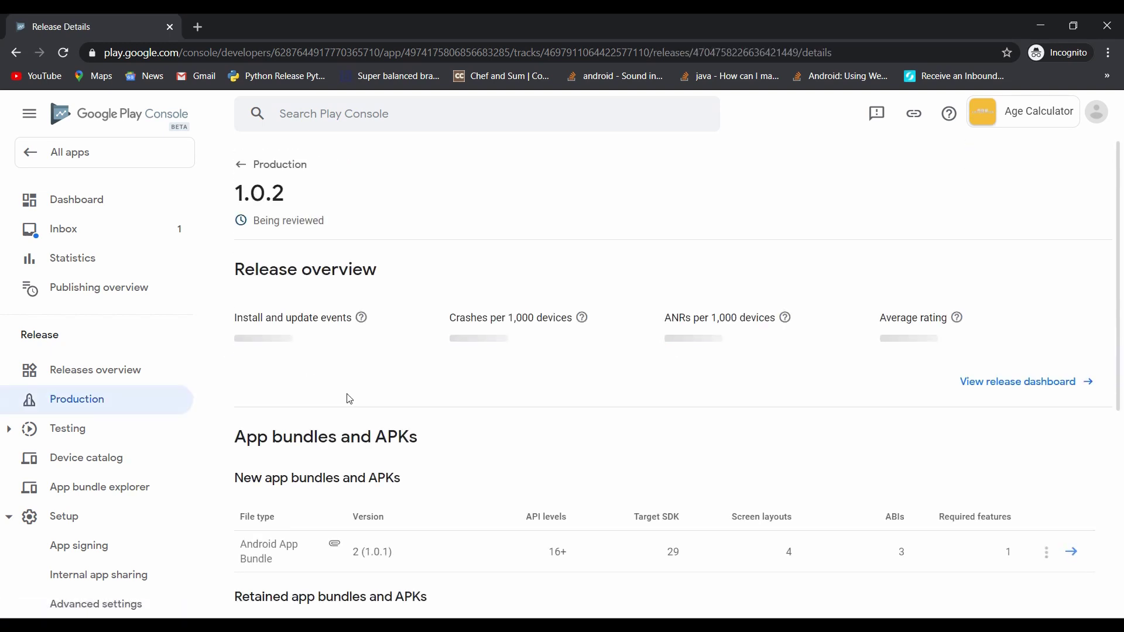
pyautogui.scroll(-3, 352, 399)
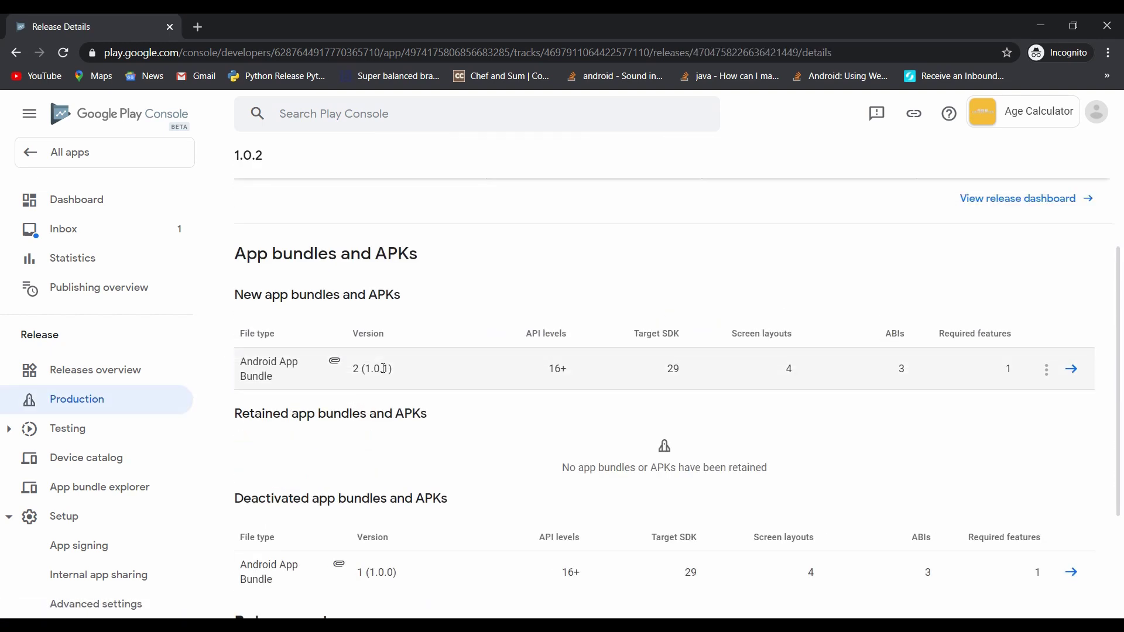
pyautogui.scroll(-3, 385, 370)
pyautogui.scroll(6, 389, 371)
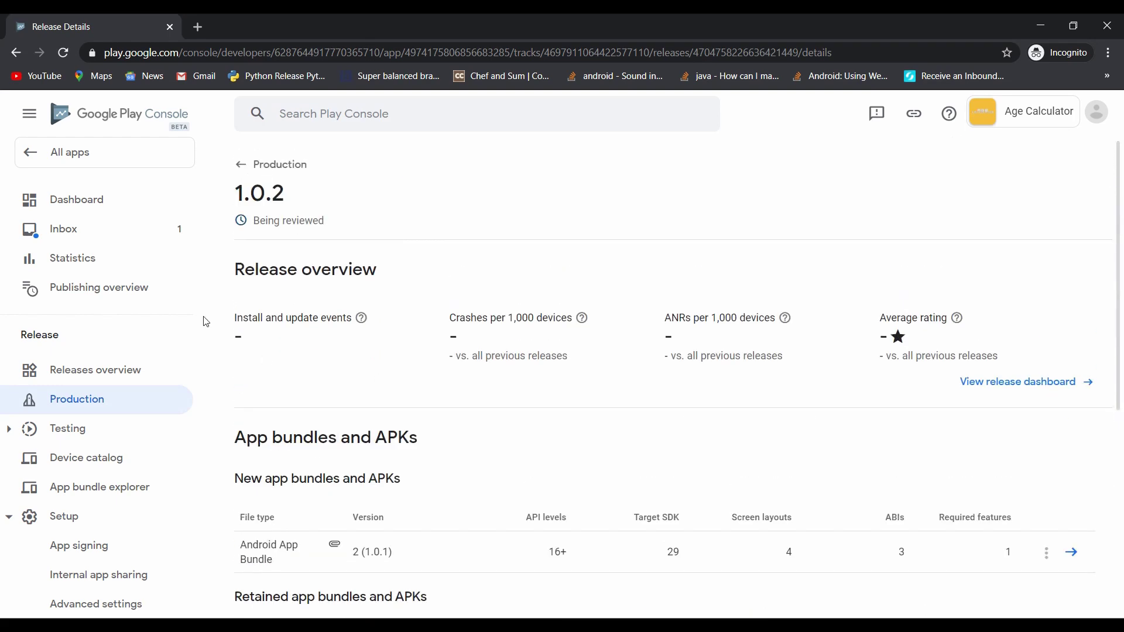
pyautogui.moveTo(240, 193); pyautogui.dragTo(333, 201)
pyautogui.click(334, 209)
pyautogui.click(240, 166)
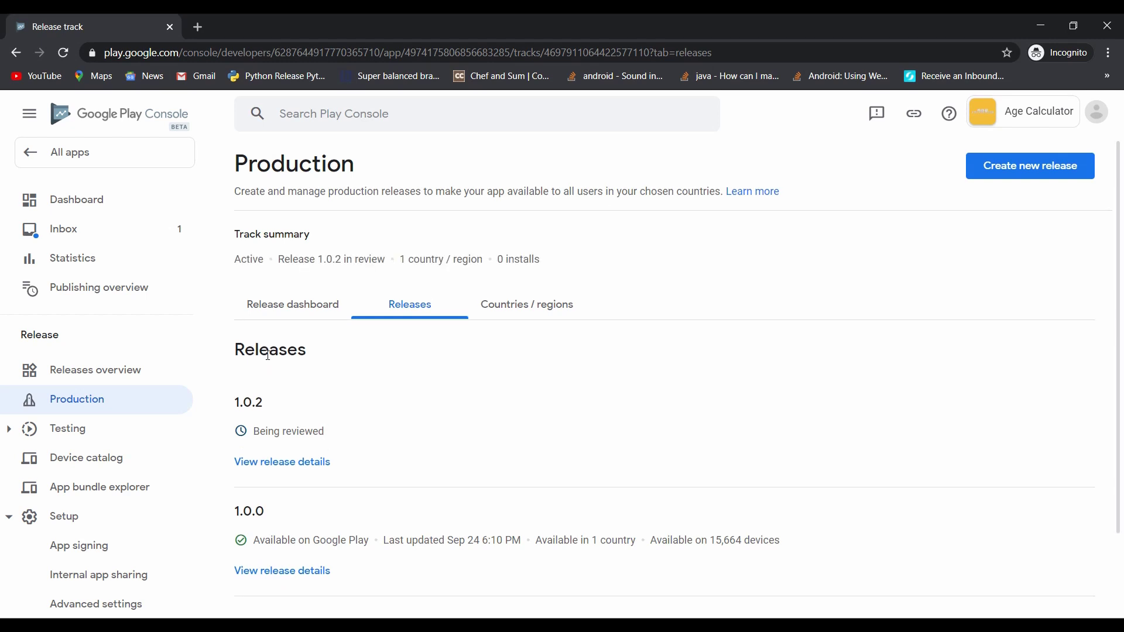
pyautogui.moveTo(241, 402); pyautogui.dragTo(270, 405)
pyautogui.click(431, 443)
pyautogui.click(311, 463)
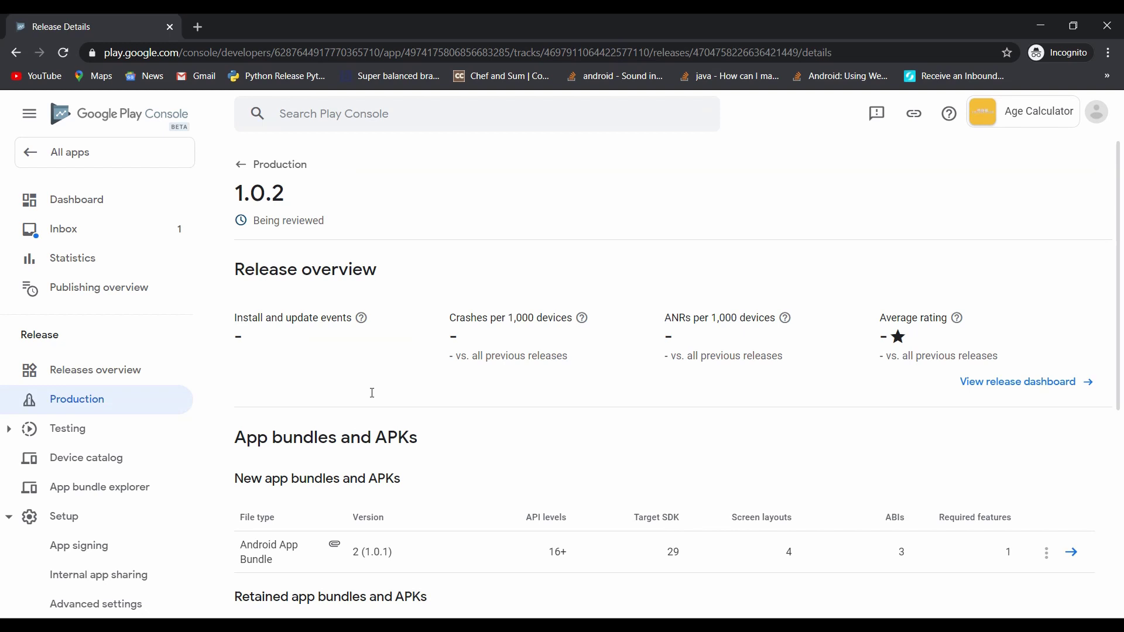
pyautogui.scroll(-2, 372, 390)
pyautogui.moveTo(361, 460); pyautogui.dragTo(437, 462)
pyautogui.scroll(-2, 391, 465)
pyautogui.click(439, 461)
pyautogui.scroll(4, 433, 456)
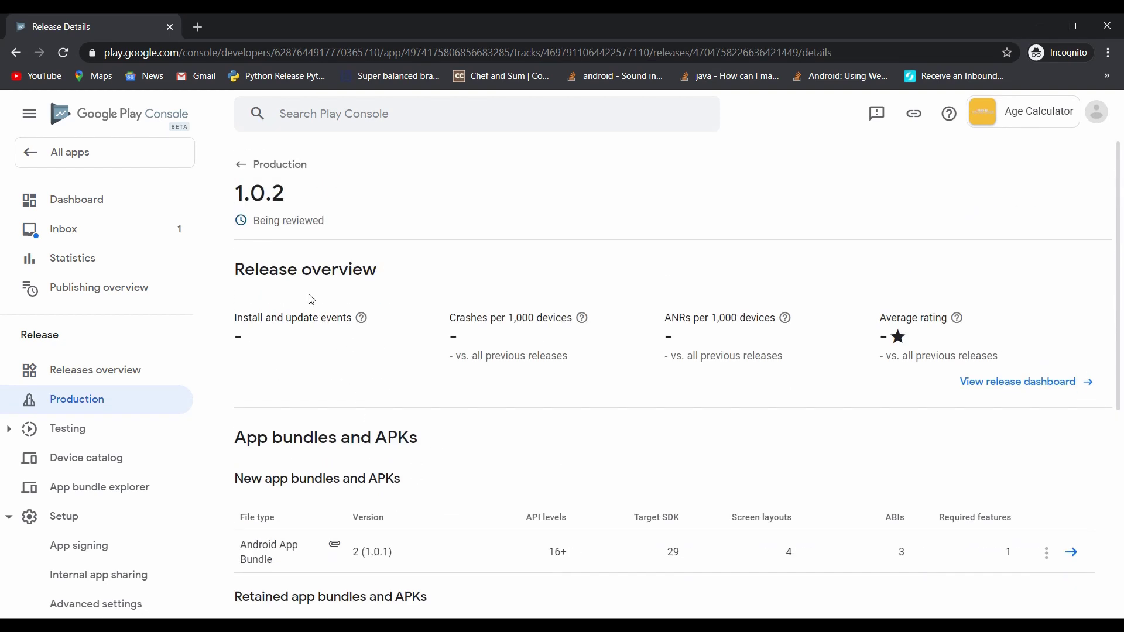
pyautogui.moveTo(239, 195); pyautogui.dragTo(325, 186)
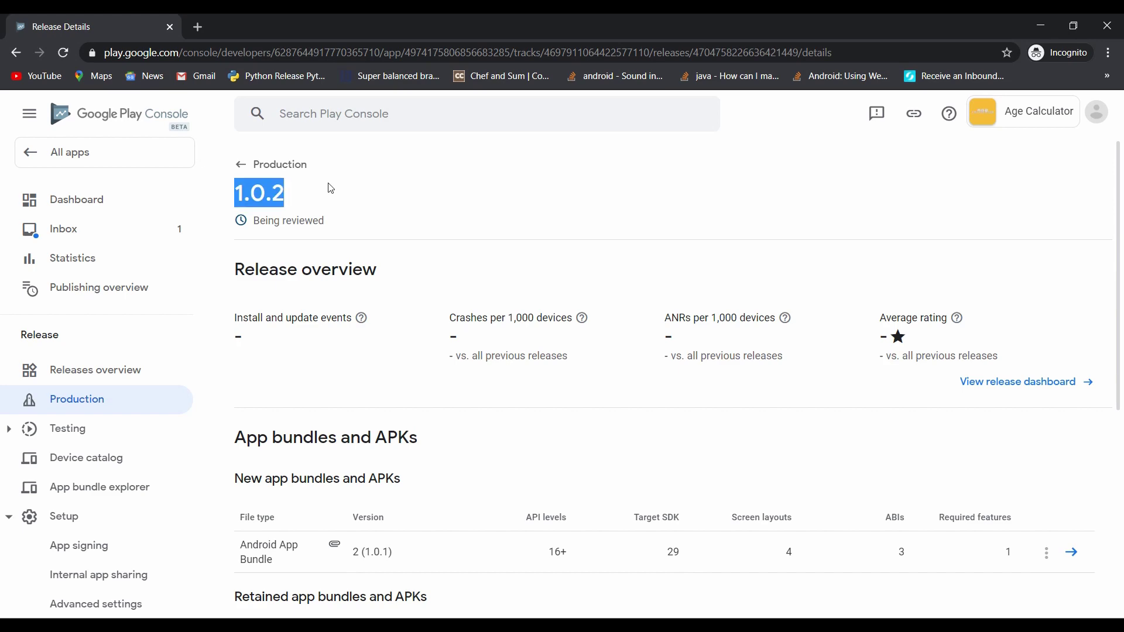
pyautogui.click(331, 188)
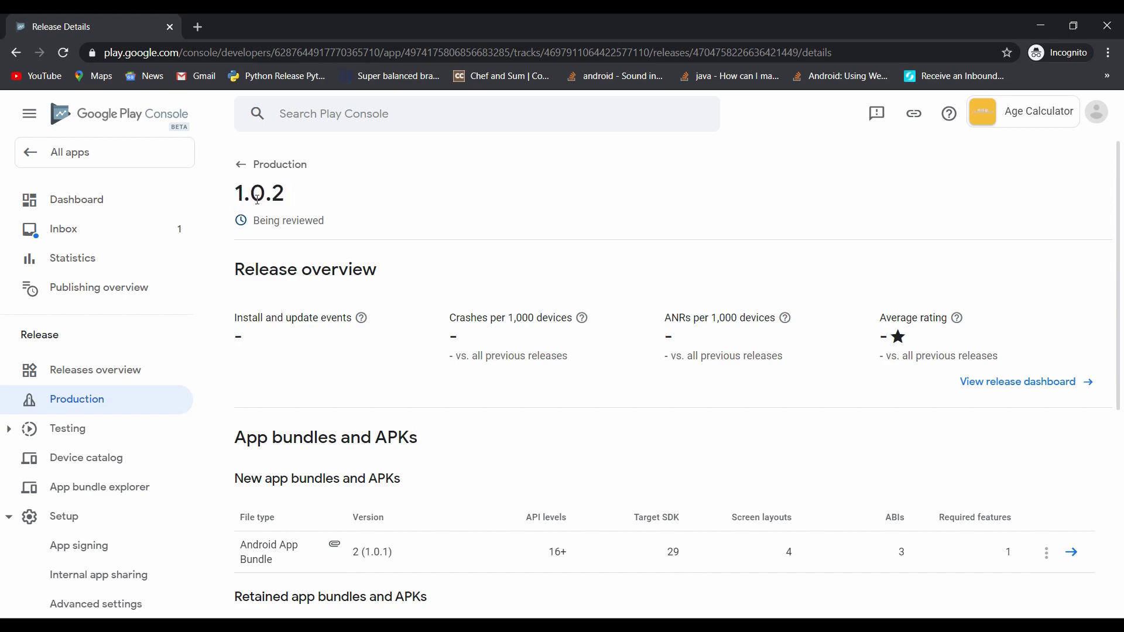
pyautogui.scroll(-2, 258, 202)
pyautogui.scroll(2, 261, 203)
pyautogui.scroll(-5, 267, 207)
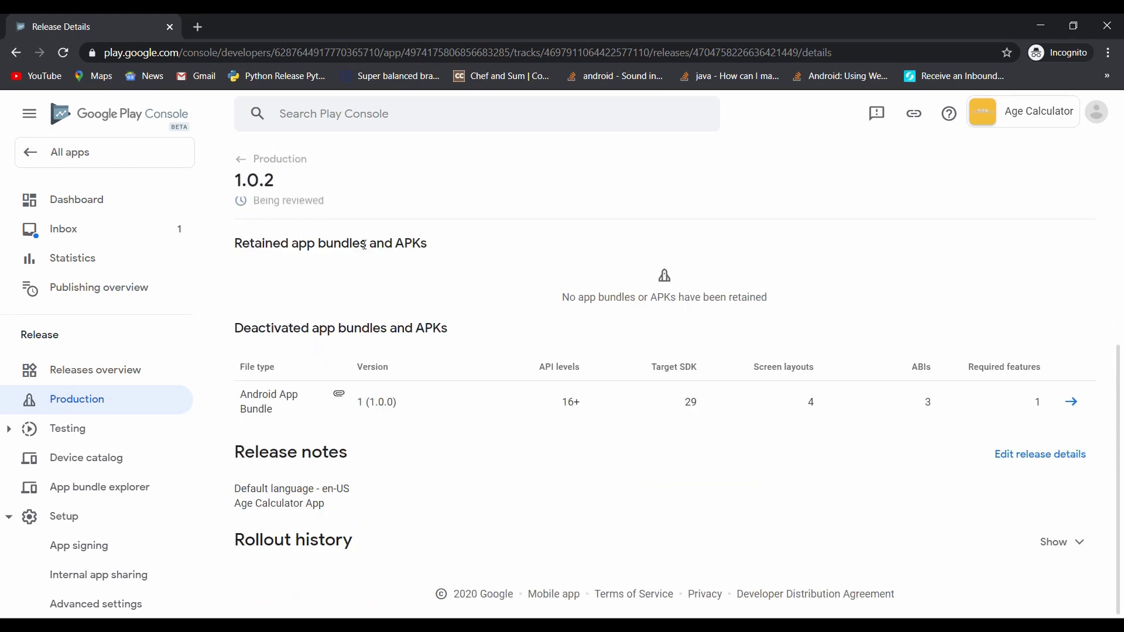
pyautogui.scroll(1, 292, 223)
pyautogui.scroll(5, 322, 235)
pyautogui.scroll(-5, 379, 261)
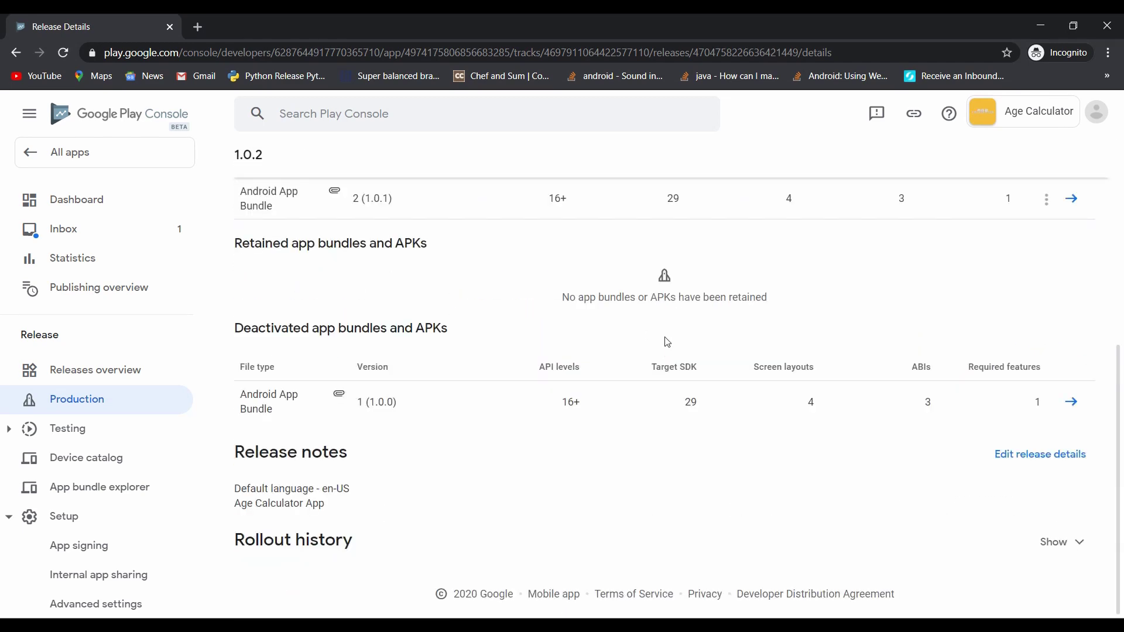
# - Change the release name from 1.0.2 to 1.0.1 and save the release details
pyautogui.click(1015, 455)
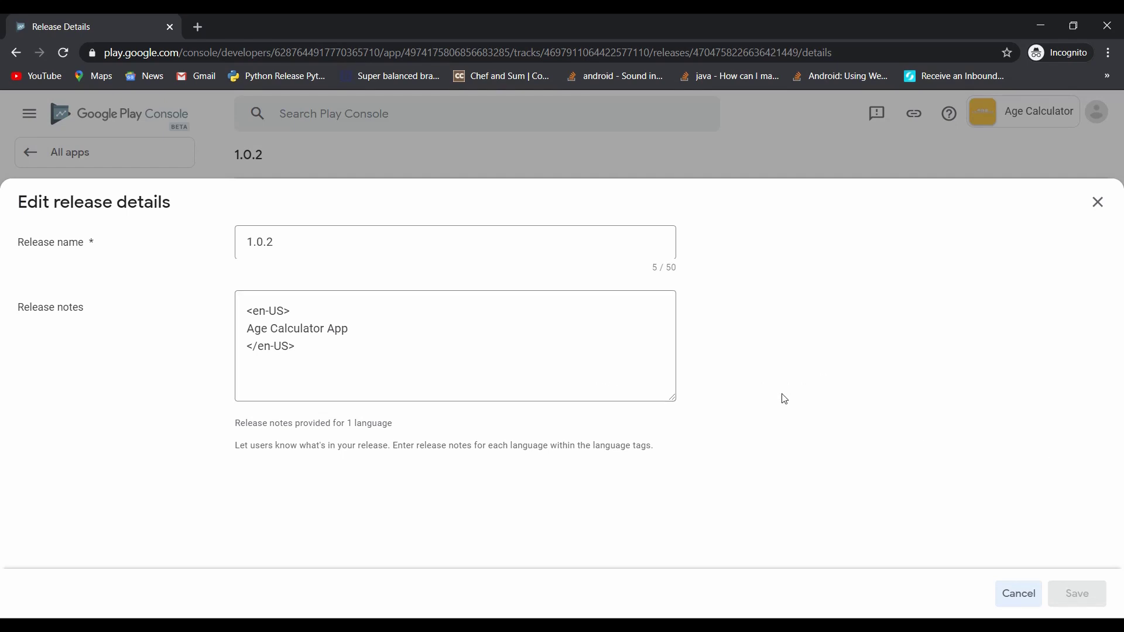
pyautogui.click(303, 239)
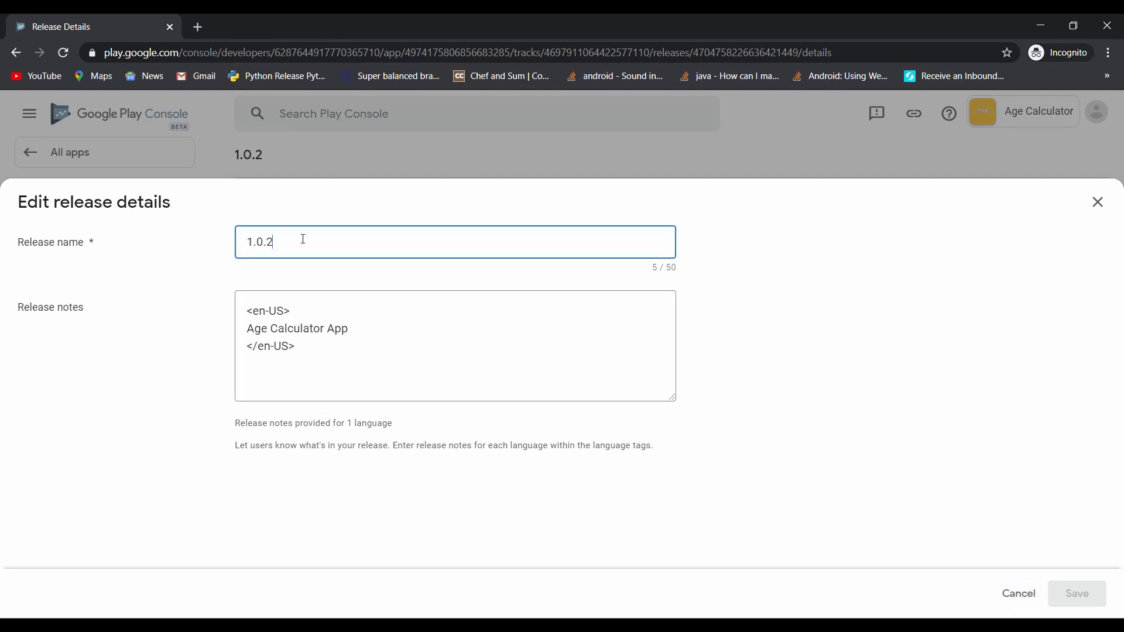
pyautogui.press('BackSpace')
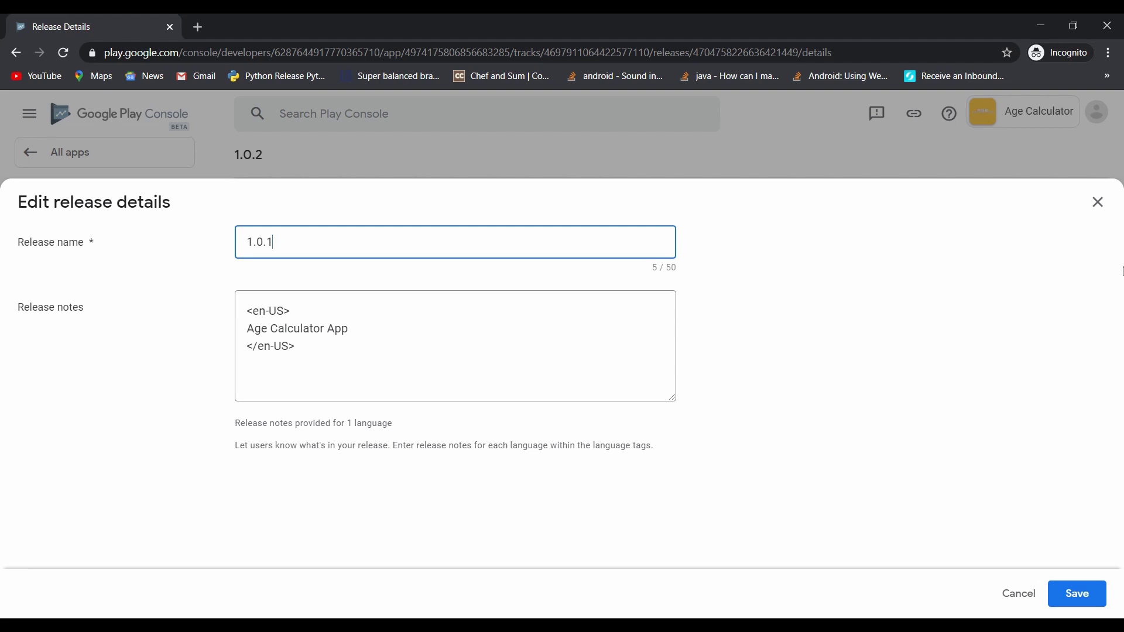
pyautogui.click(1084, 594)
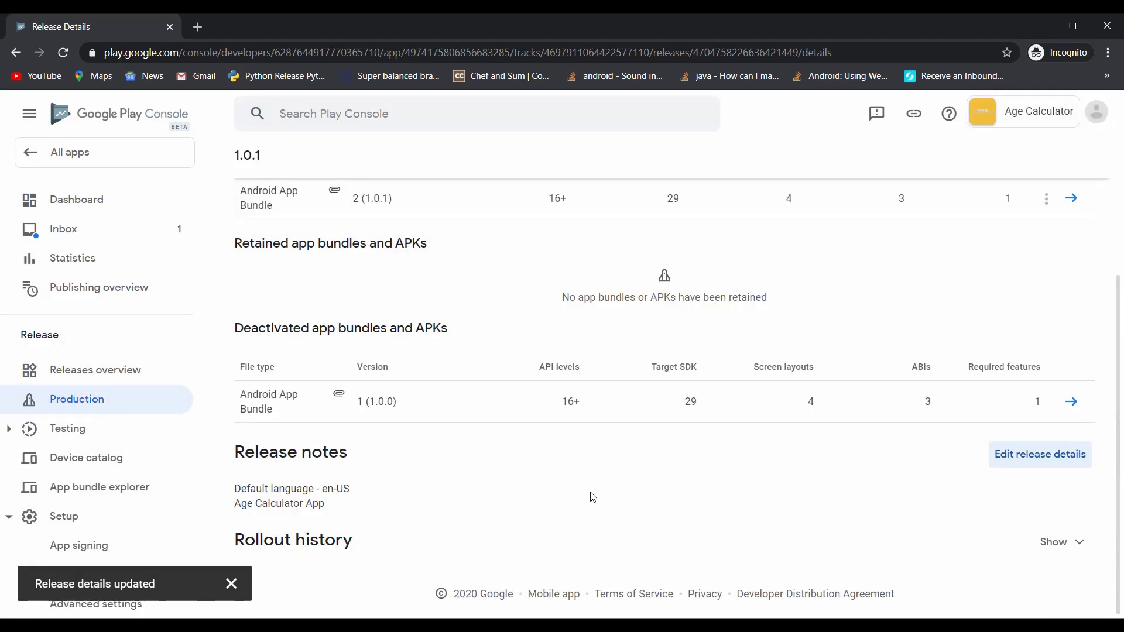
# - Check the new name 1.0.1 and go back to the Production releases list
pyautogui.scroll(3, 592, 497)
pyautogui.moveTo(238, 190); pyautogui.dragTo(353, 186)
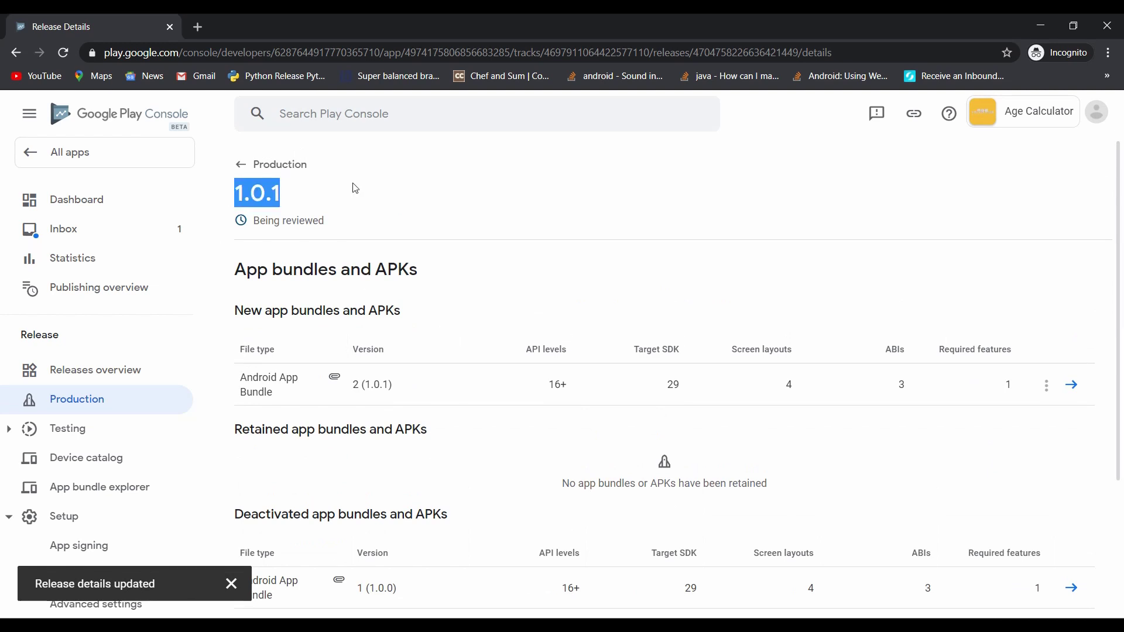
pyautogui.click(354, 188)
pyautogui.click(262, 176)
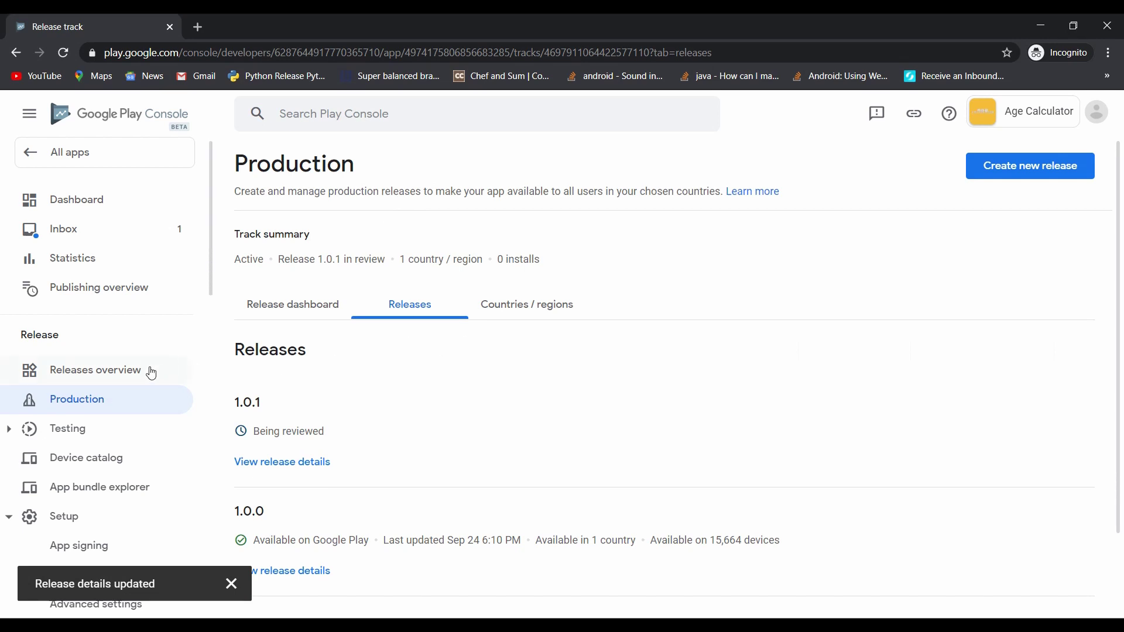
pyautogui.scroll(-5, 140, 275)
pyautogui.scroll(-1, 137, 274)
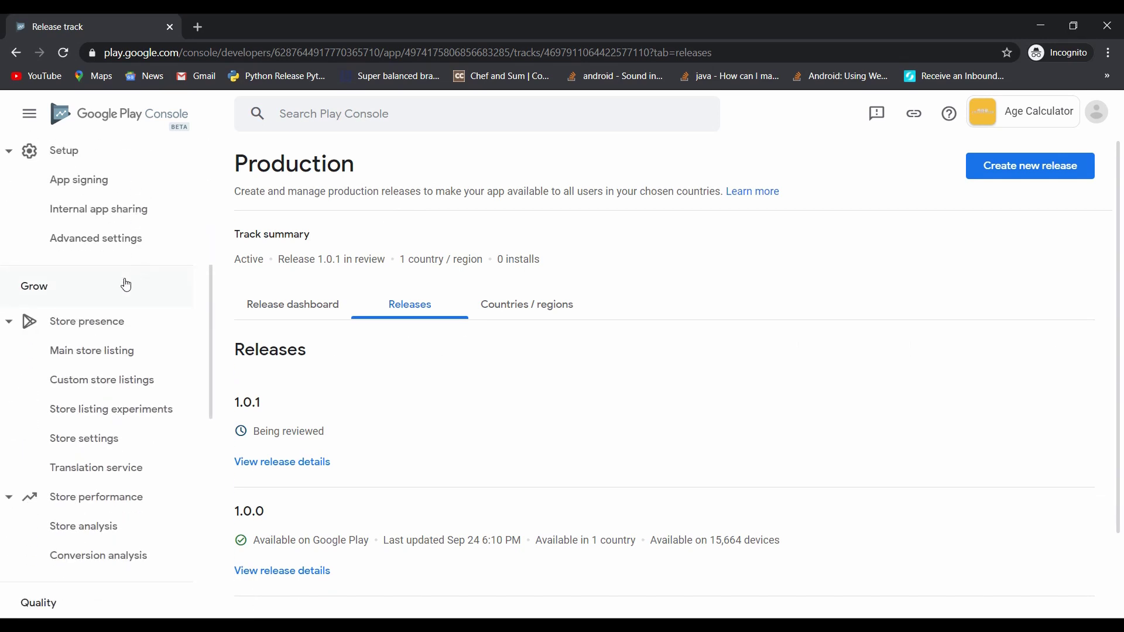
# - Go to Store presence > Main store listing and delete both old phone screenshots
pyautogui.click(9, 322)
pyautogui.click(6, 329)
pyautogui.click(113, 359)
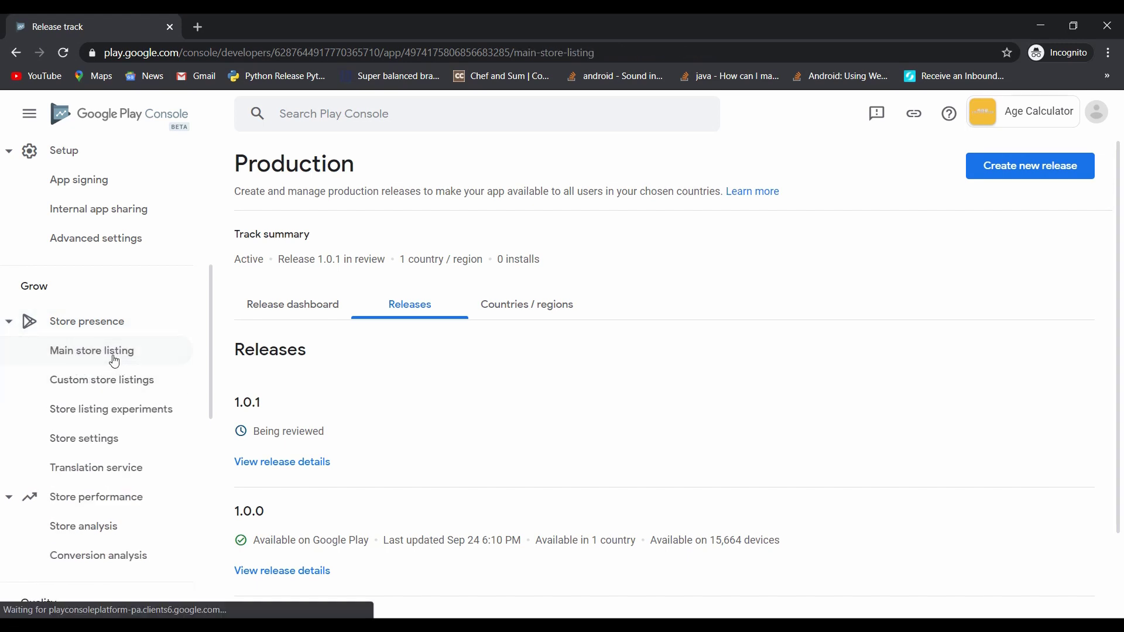
pyautogui.scroll(-12, 487, 451)
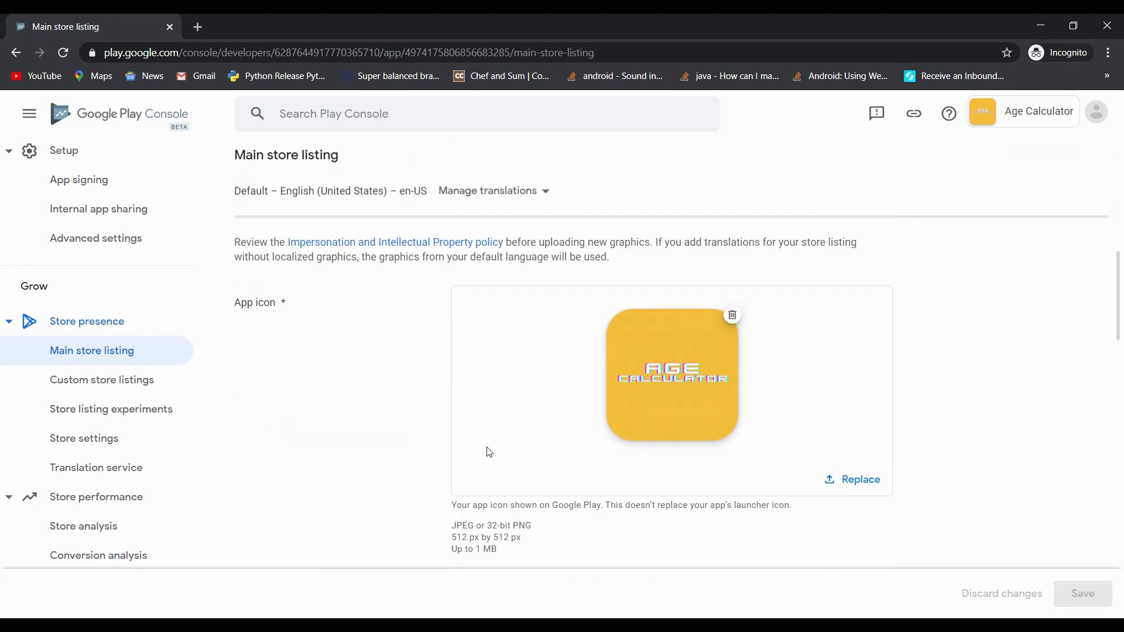
pyautogui.scroll(-6, 486, 454)
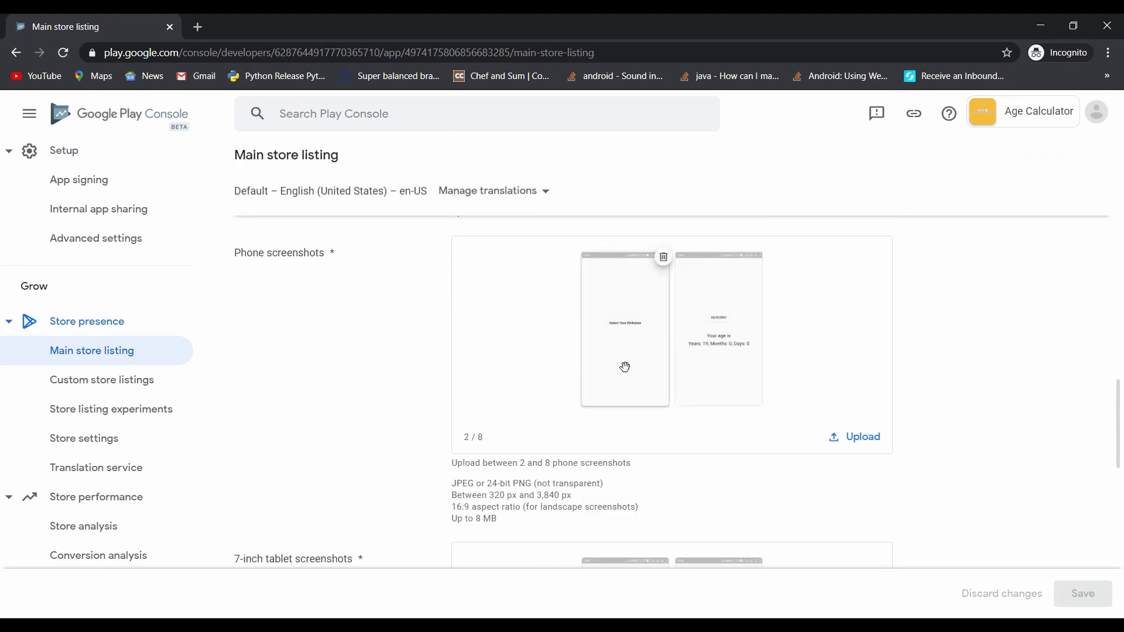
pyautogui.click(663, 258)
pyautogui.click(710, 257)
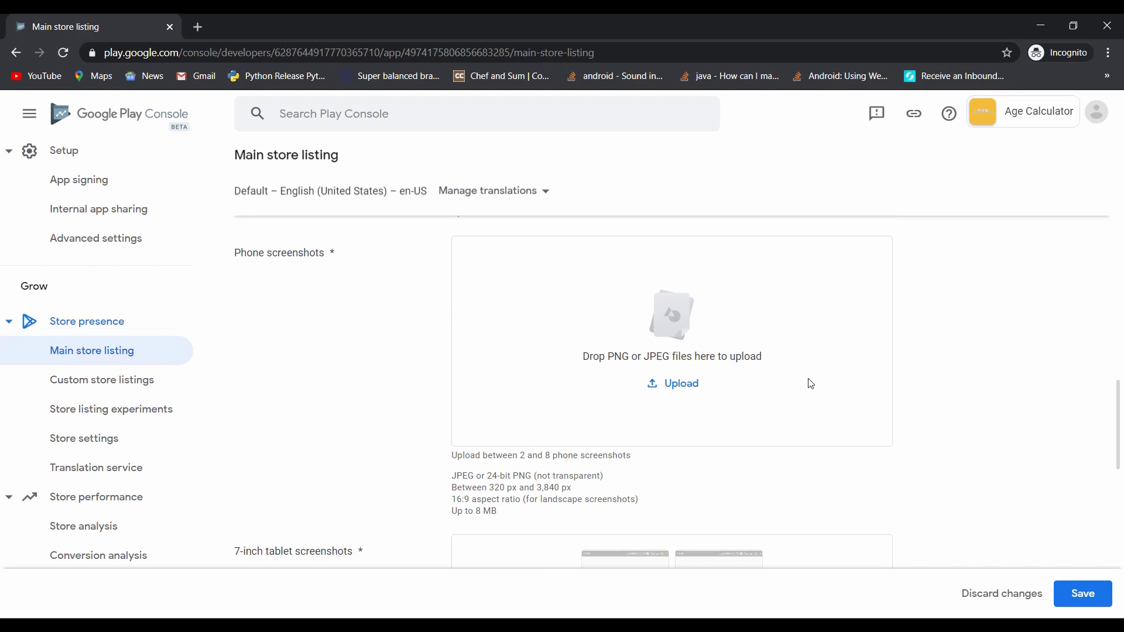
# - Upload the two orange images as the new phone screenshots
pyautogui.click(682, 383)
pyautogui.click(610, 204)
pyautogui.doubleClick(609, 204)
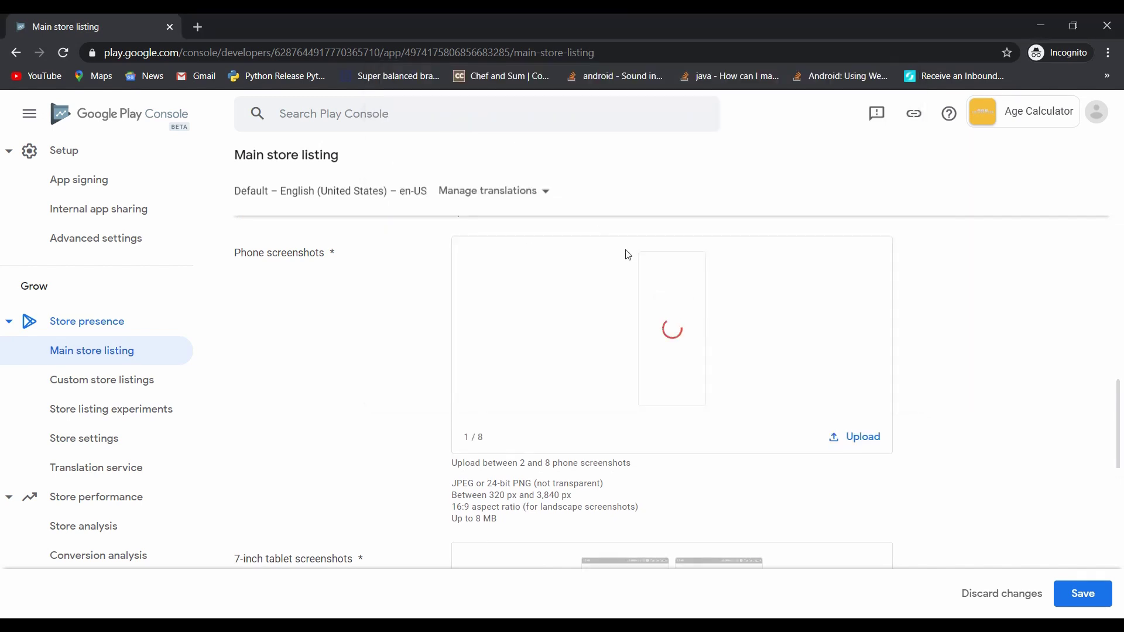
pyautogui.click(856, 437)
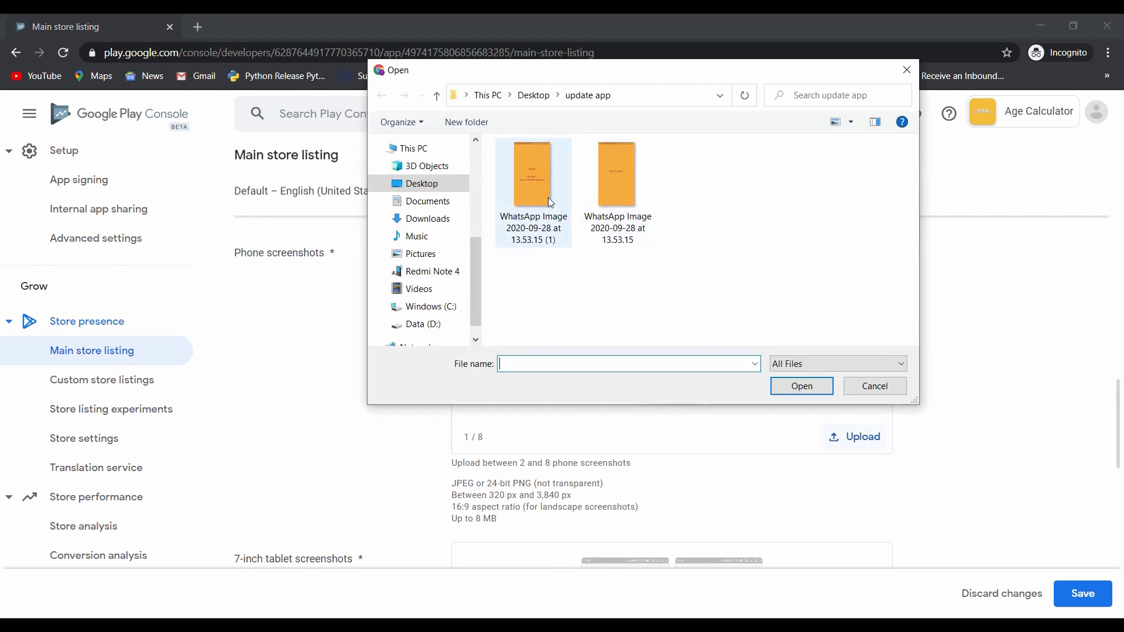
pyautogui.click(551, 202)
pyautogui.doubleClick(550, 201)
pyautogui.scroll(-2, 856, 341)
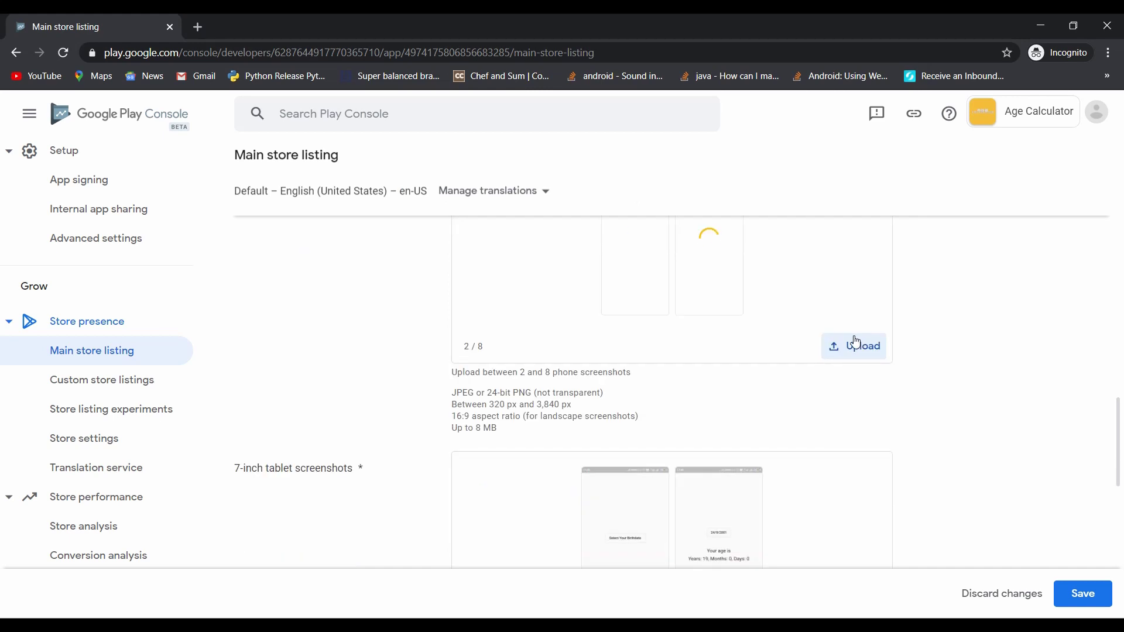
pyautogui.scroll(-2, 851, 340)
# - Replace the 7-inch tablet screenshots with the two orange images and swap their order
pyautogui.click(756, 384)
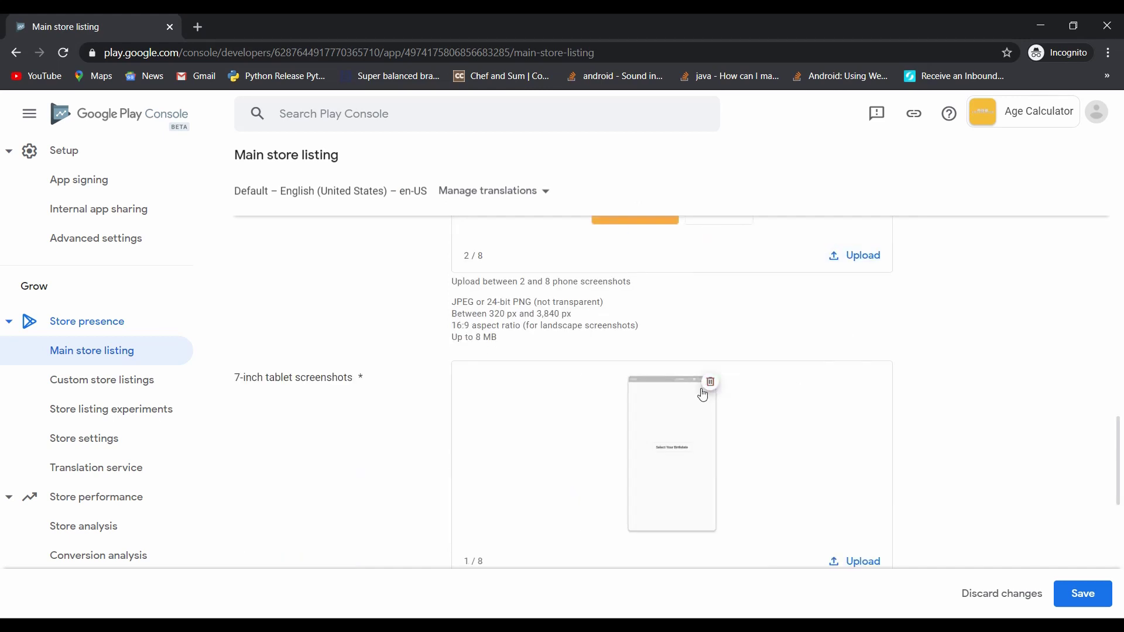
pyautogui.click(706, 387)
pyautogui.click(679, 508)
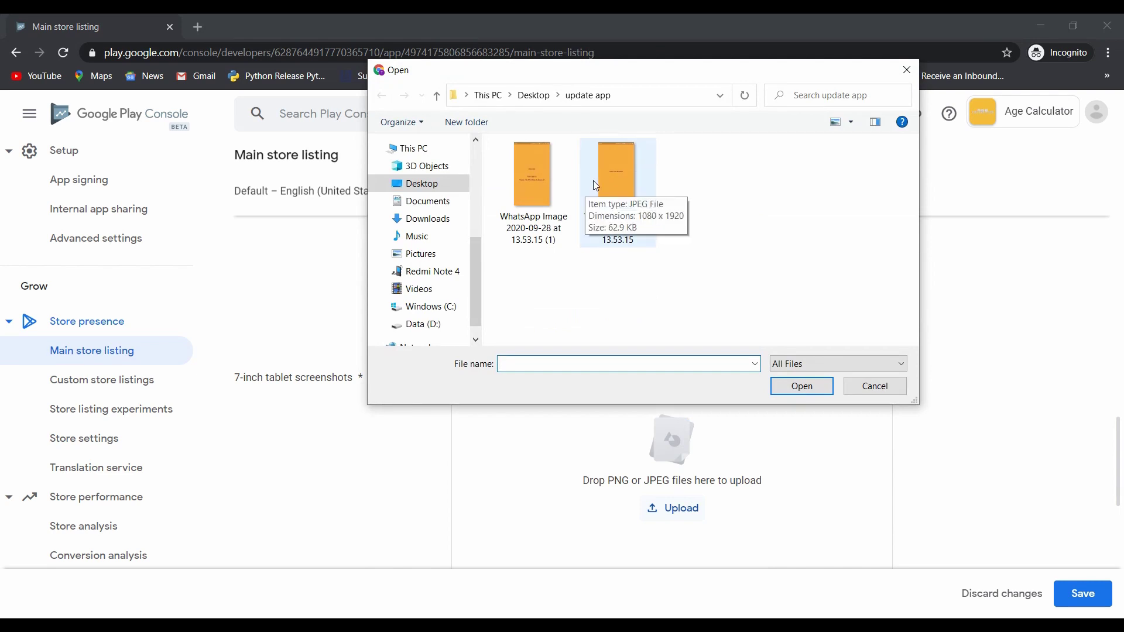
pyautogui.click(601, 189)
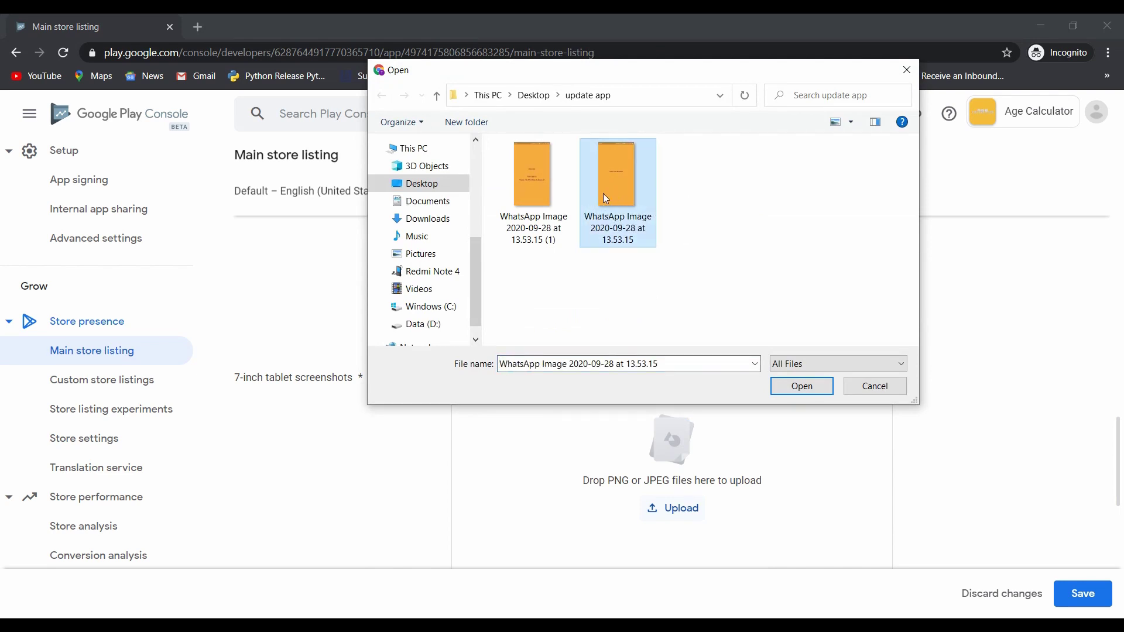
pyautogui.keyDown('ctrl'); pyautogui.click(546, 188); pyautogui.keyUp('ctrl')
pyautogui.doubleClick(554, 192)
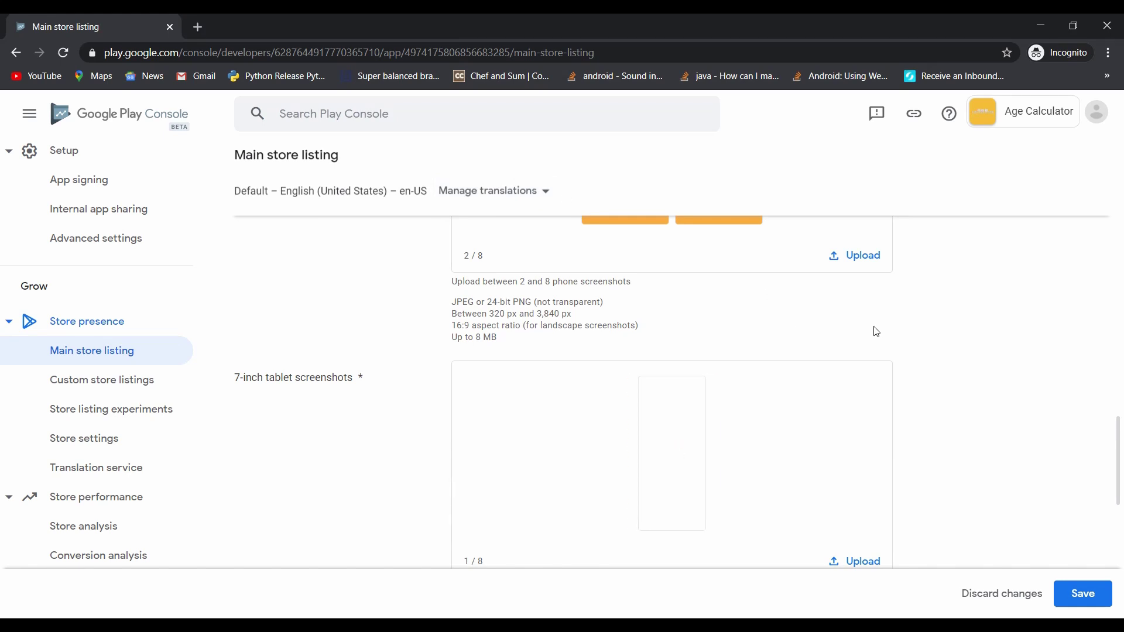
pyautogui.scroll(-3, 876, 384)
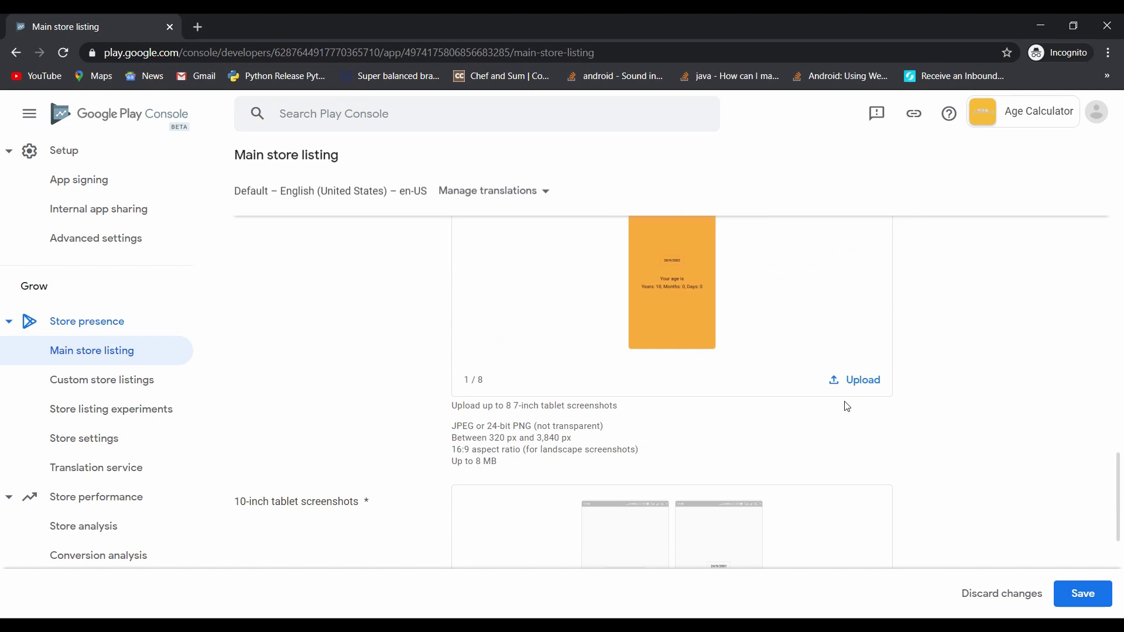
pyautogui.click(864, 370)
pyautogui.doubleClick(619, 198)
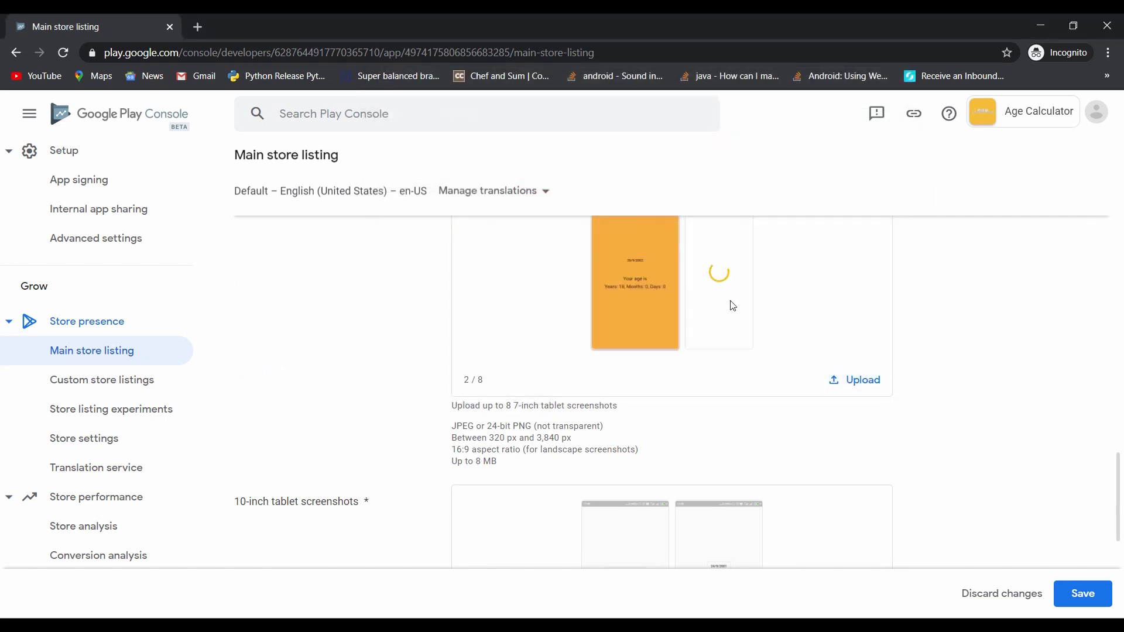
pyautogui.scroll(2, 784, 303)
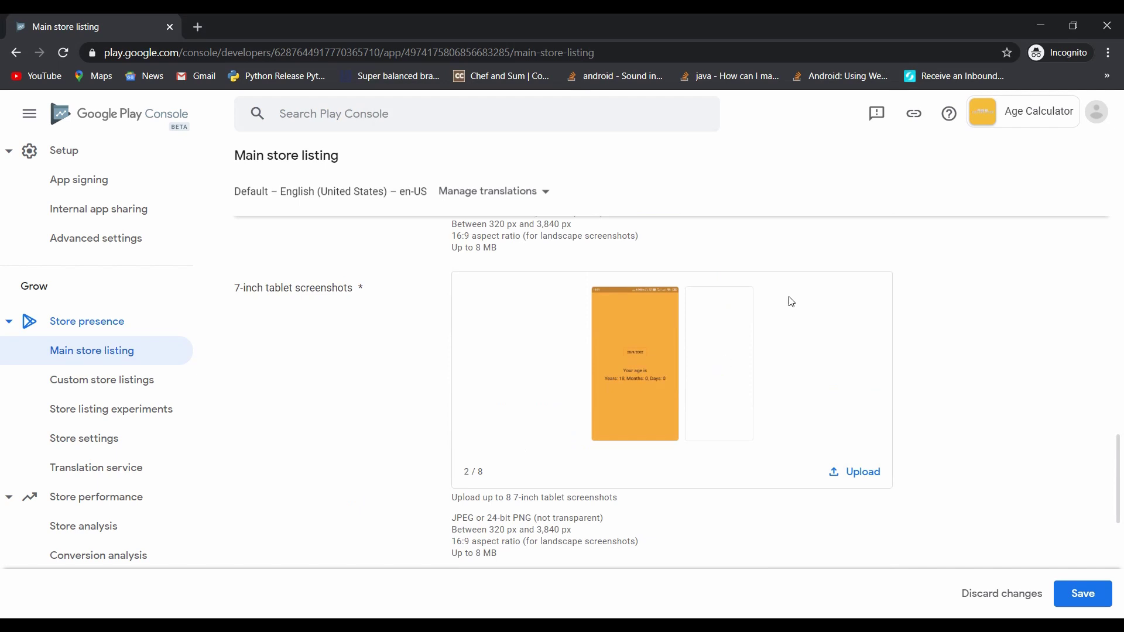
pyautogui.moveTo(710, 310); pyautogui.dragTo(631, 342)
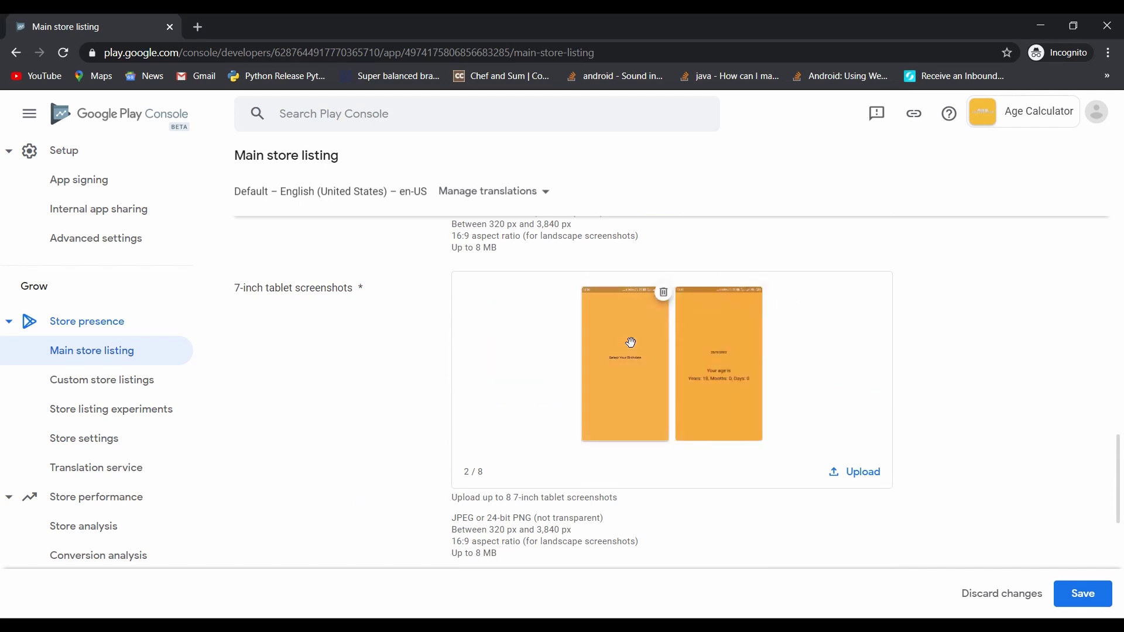
# - Delete both 10-inch tablet screenshots and upload the two orange images in their place
pyautogui.scroll(-5, 788, 371)
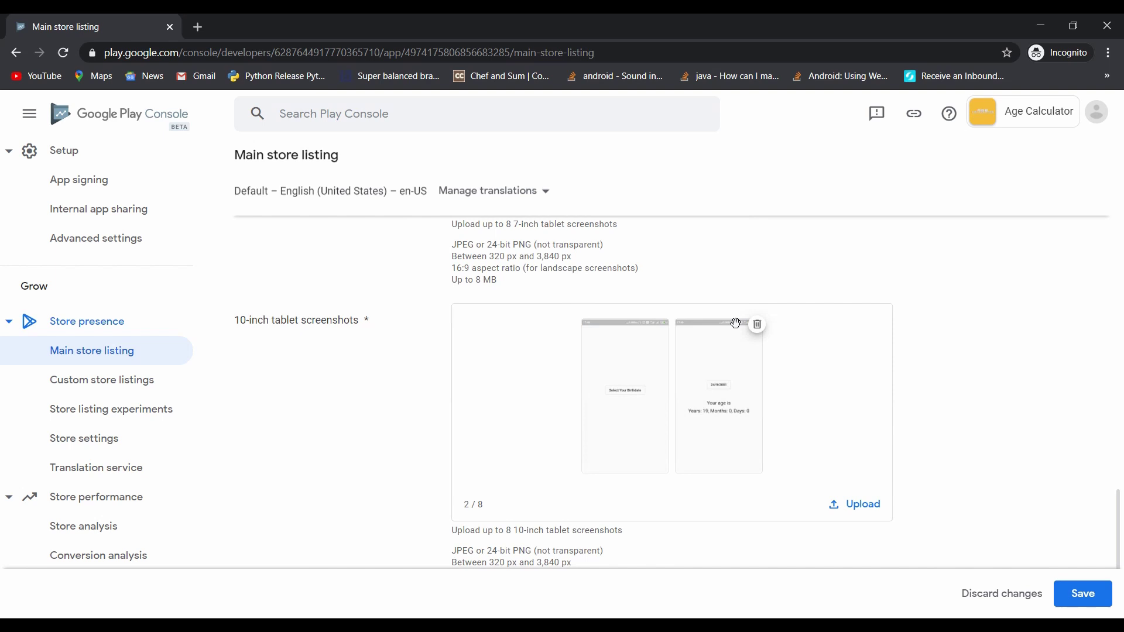
pyautogui.click(756, 325)
pyautogui.click(710, 325)
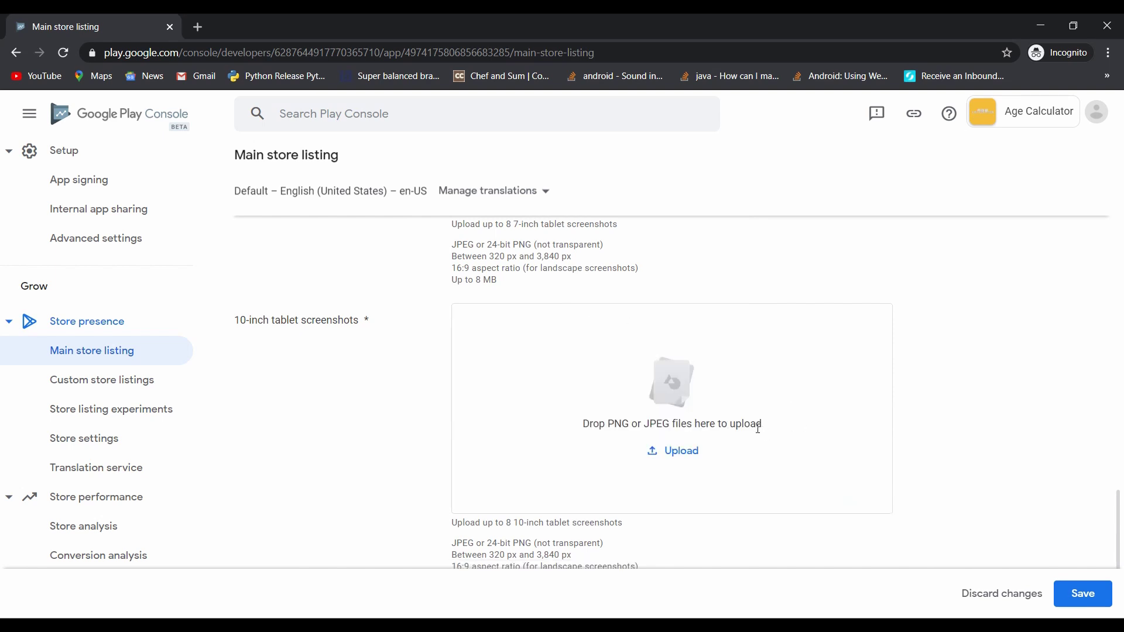
pyautogui.click(679, 450)
pyautogui.doubleClick(612, 189)
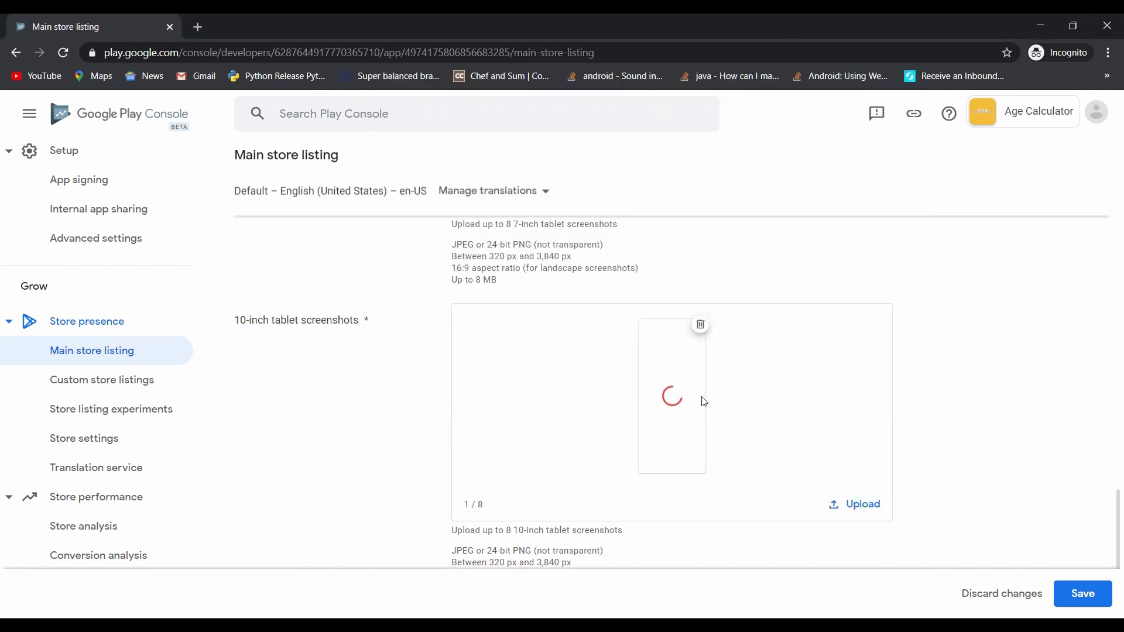
pyautogui.click(848, 506)
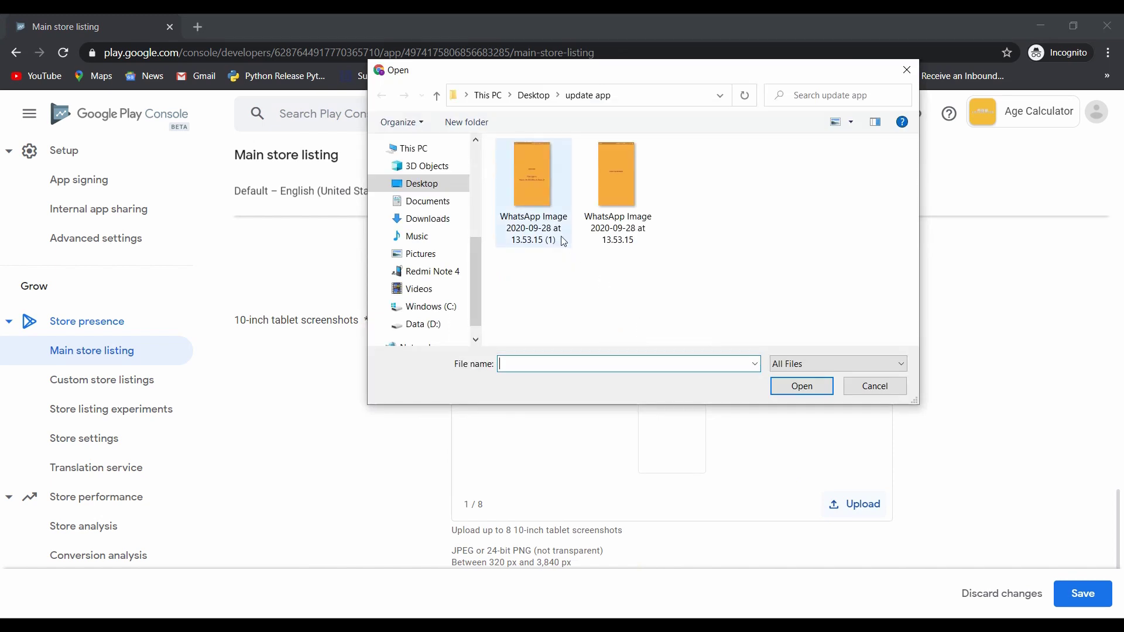
pyautogui.doubleClick(562, 241)
pyautogui.scroll(-3, 733, 295)
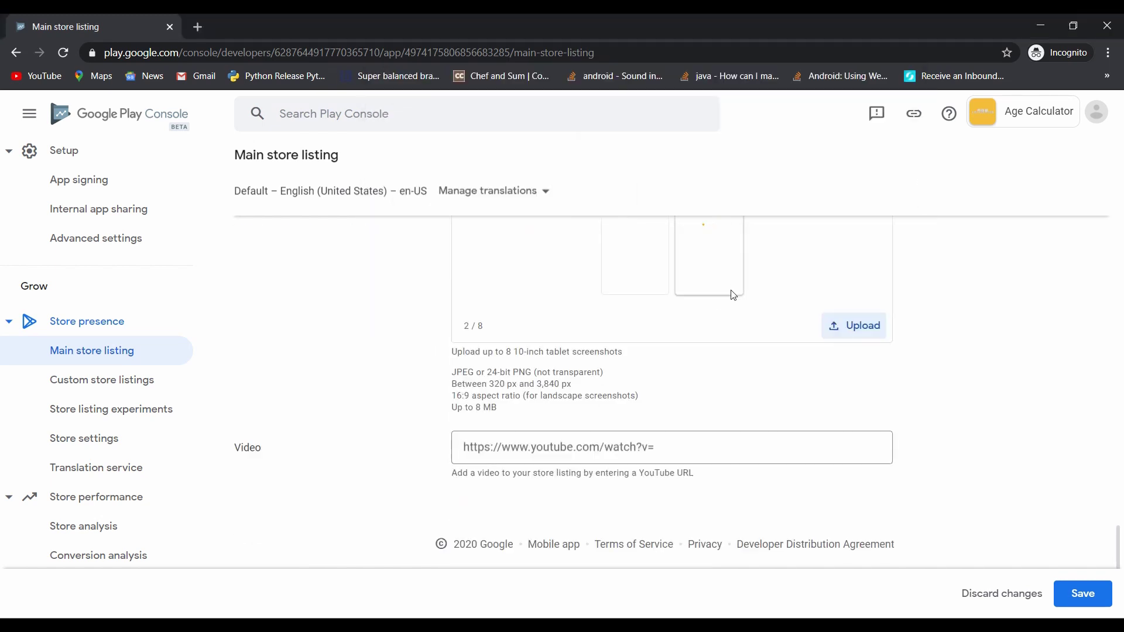
pyautogui.scroll(5, 733, 294)
# - Save the main store listing changes
pyautogui.click(1083, 591)
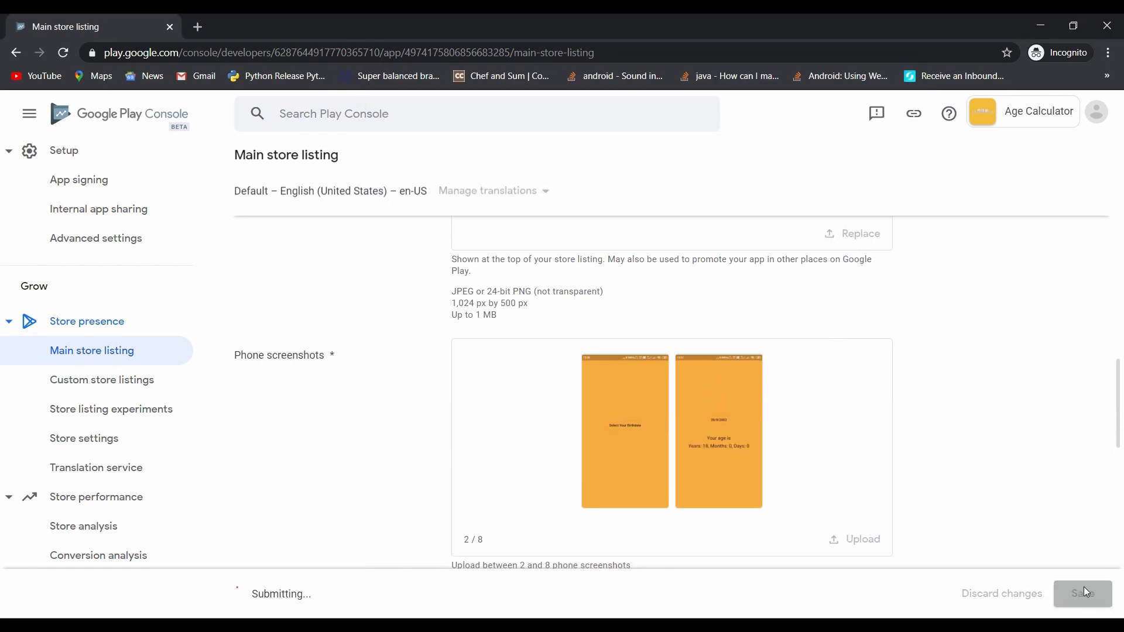
pyautogui.scroll(10, 606, 381)
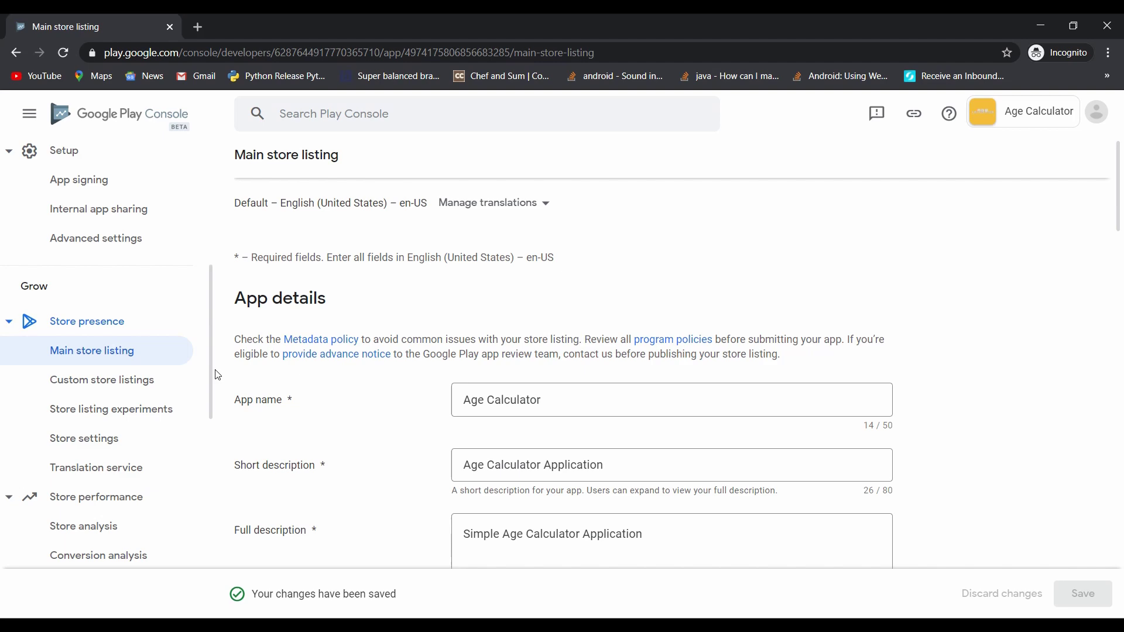
pyautogui.scroll(6, 217, 374)
pyautogui.scroll(1, 203, 307)
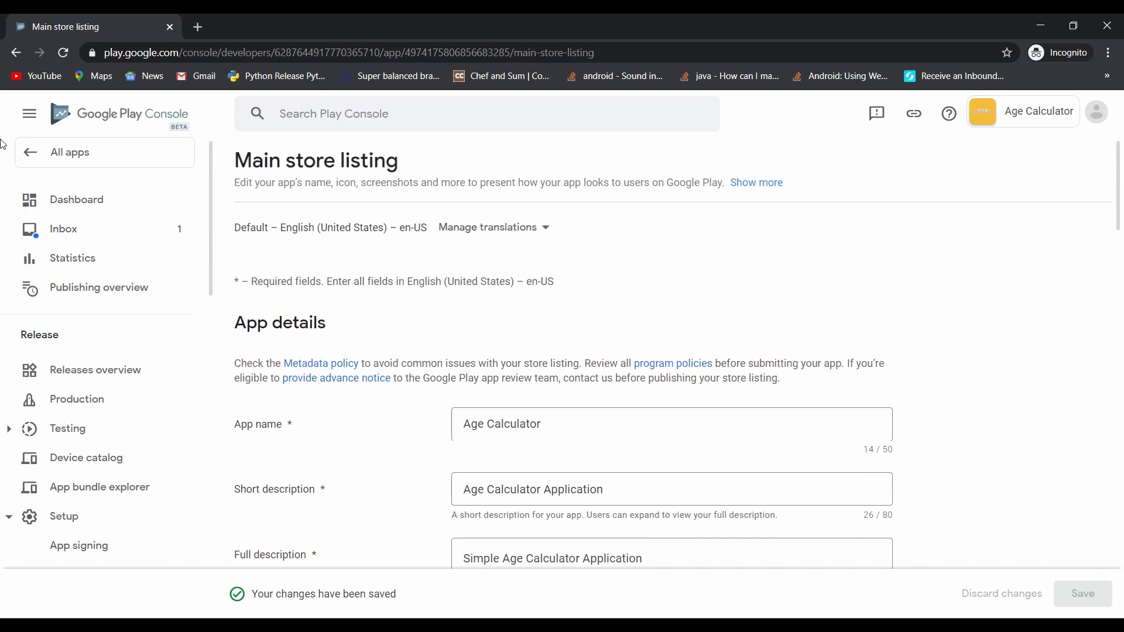
# - Check the dashboard reads 'Update in review' and show the test track statuses
pyautogui.click(75, 197)
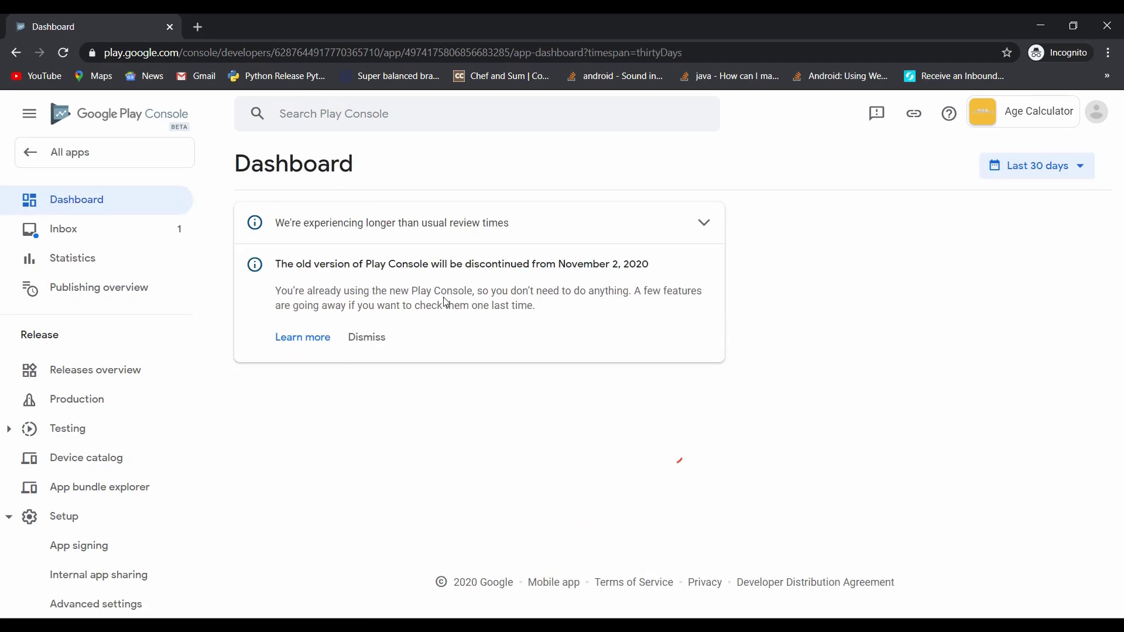
pyautogui.scroll(-2, 398, 302)
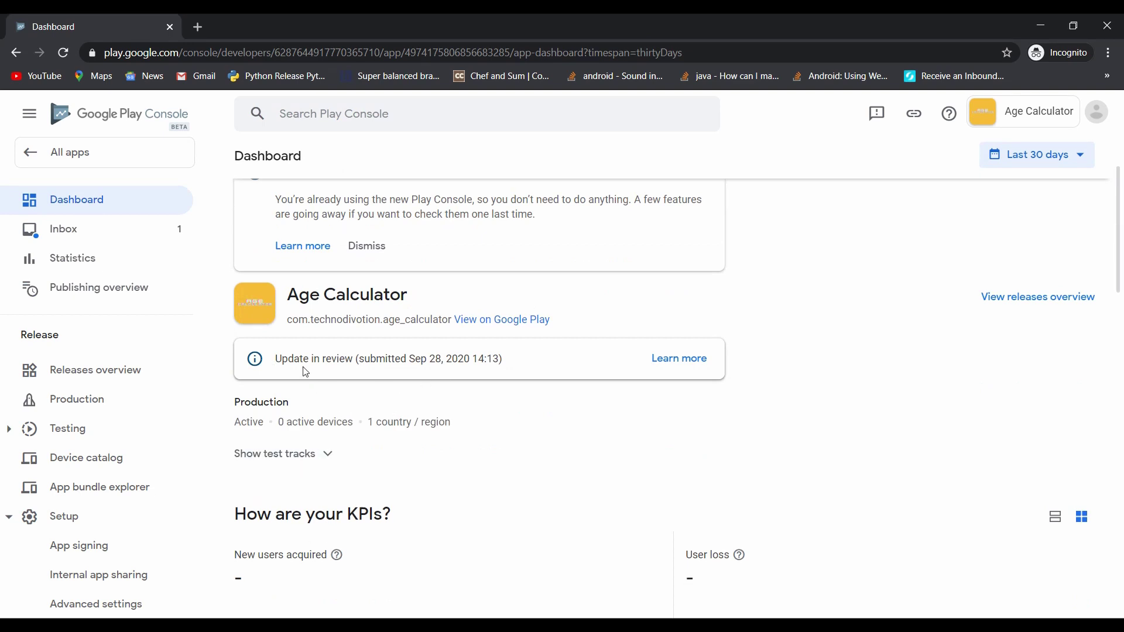
pyautogui.moveTo(275, 363); pyautogui.dragTo(515, 358)
pyautogui.click(446, 420)
pyautogui.scroll(2, 465, 366)
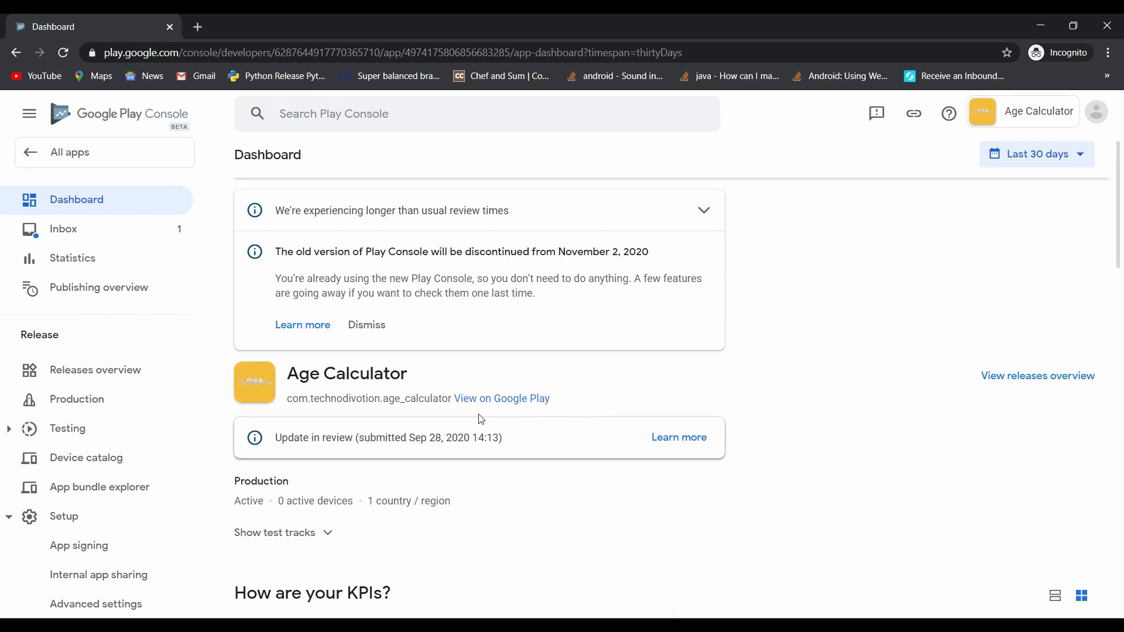
pyautogui.click(324, 532)
pyautogui.scroll(-4, 394, 537)
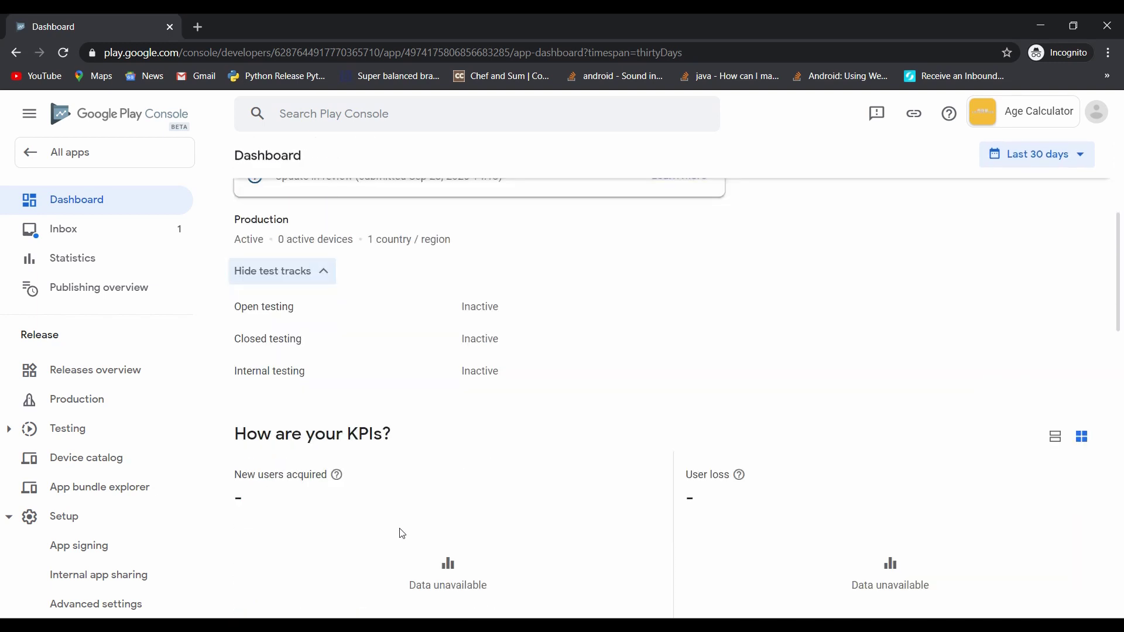
pyautogui.scroll(4, 402, 533)
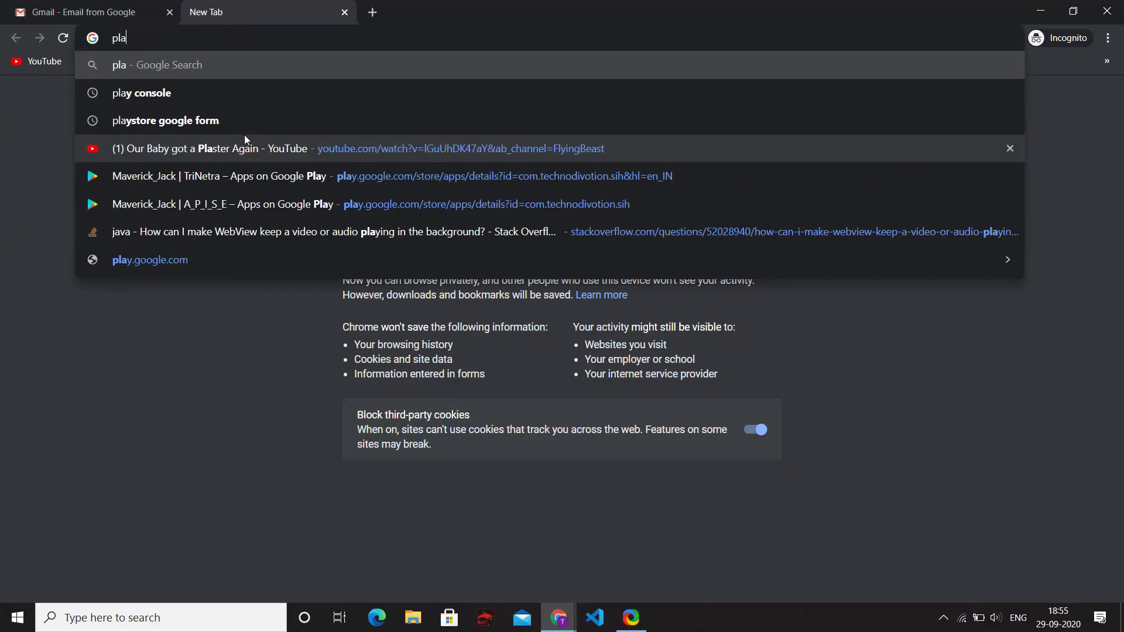
# - Search the web for 'play console' and open the Google Play Console result
pyautogui.write('con')
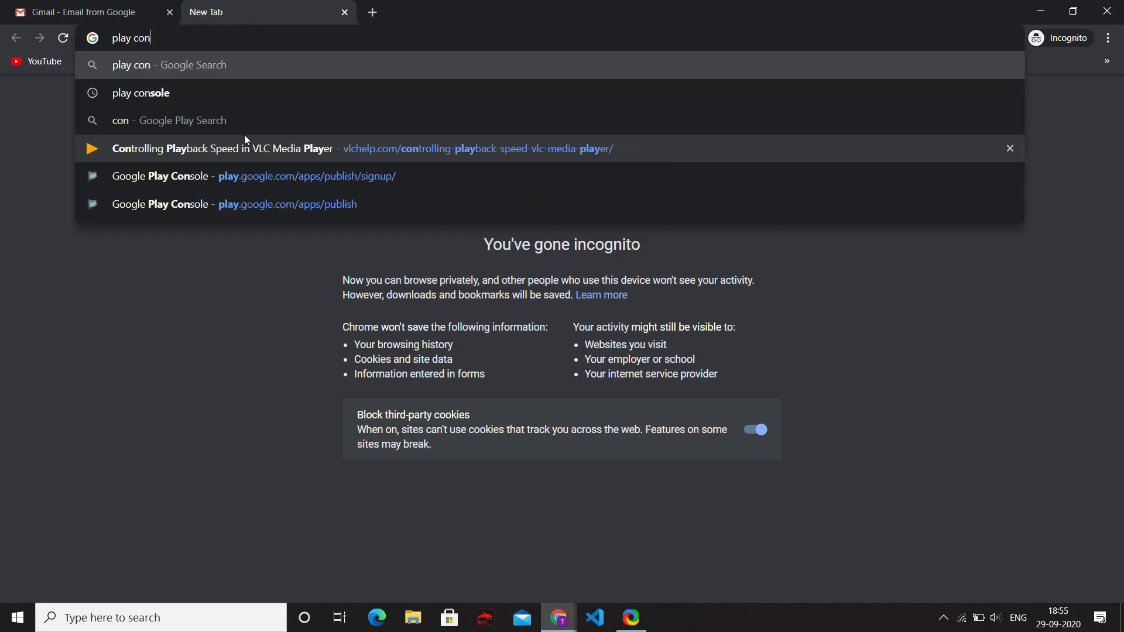
pyautogui.write('sole')
pyautogui.press('Return')
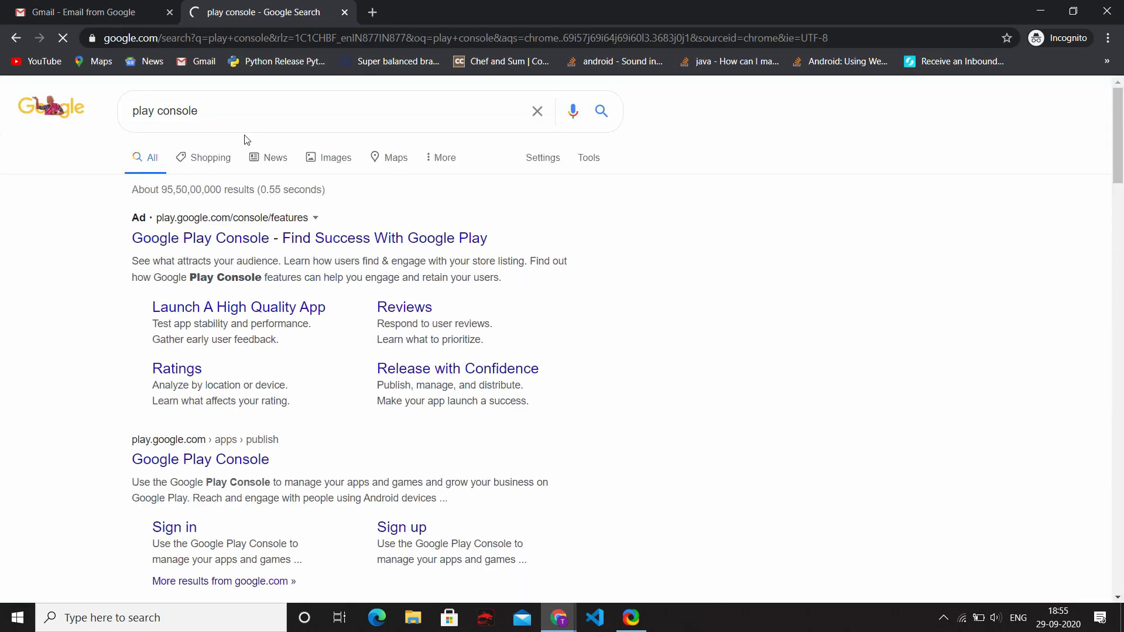
pyautogui.click(222, 460)
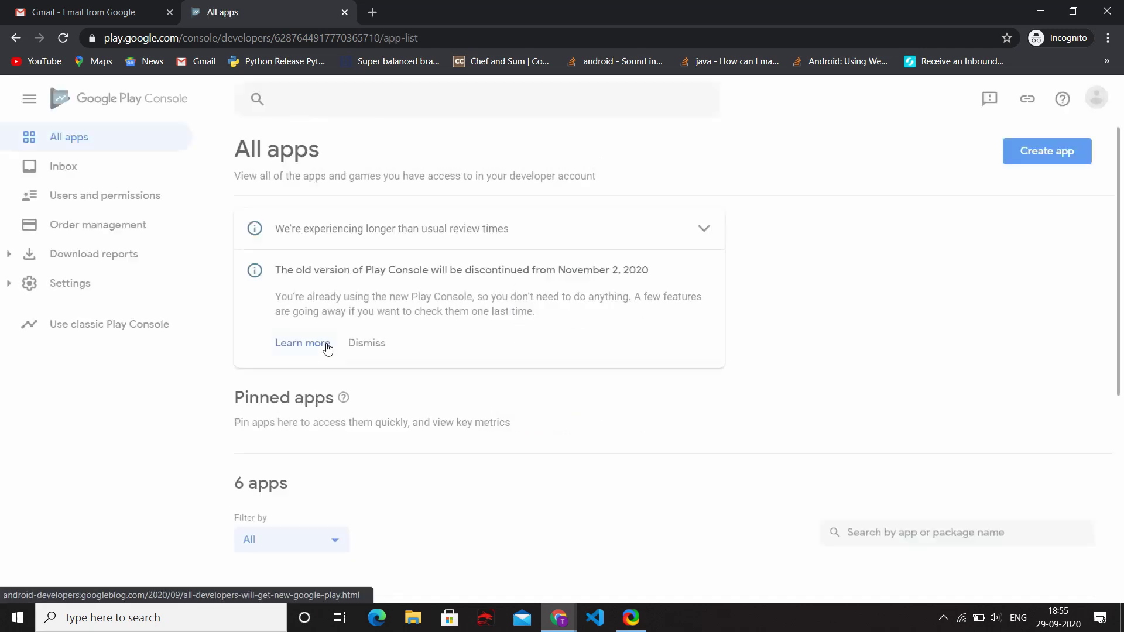
# - Open Age Calculator from the All apps list
pyautogui.scroll(-5, 329, 349)
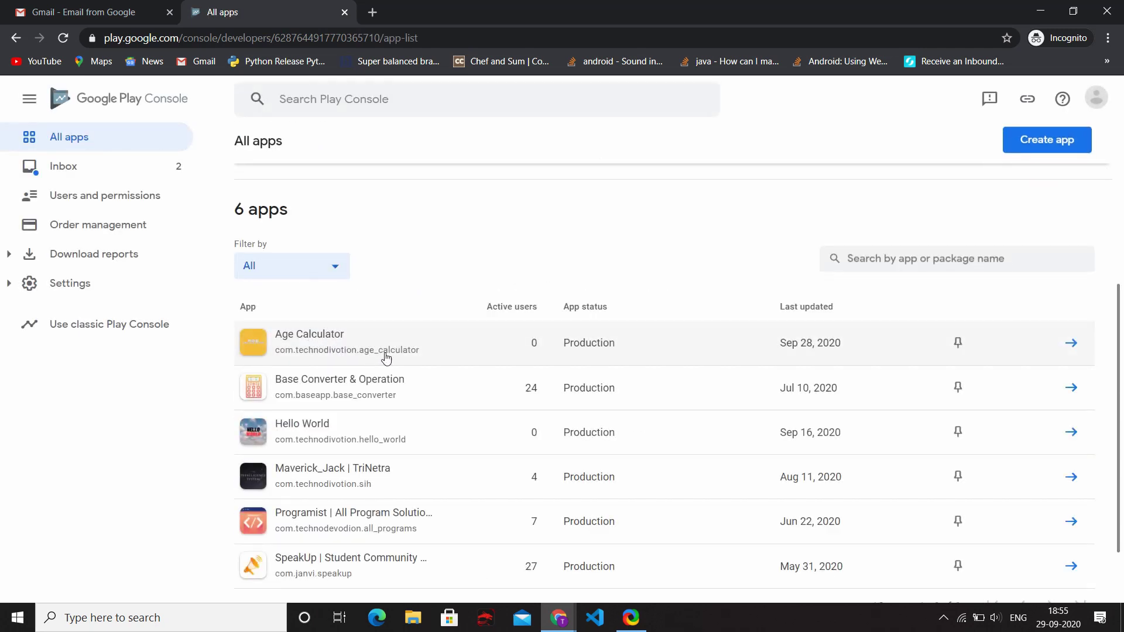
pyautogui.click(307, 350)
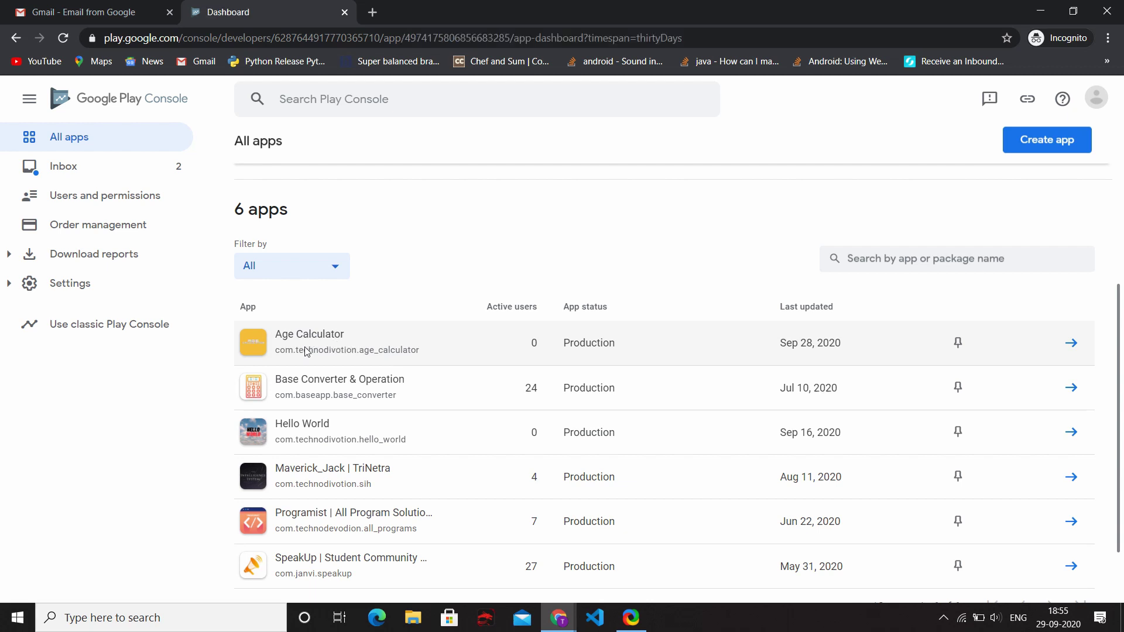
pyautogui.scroll(-2, 372, 368)
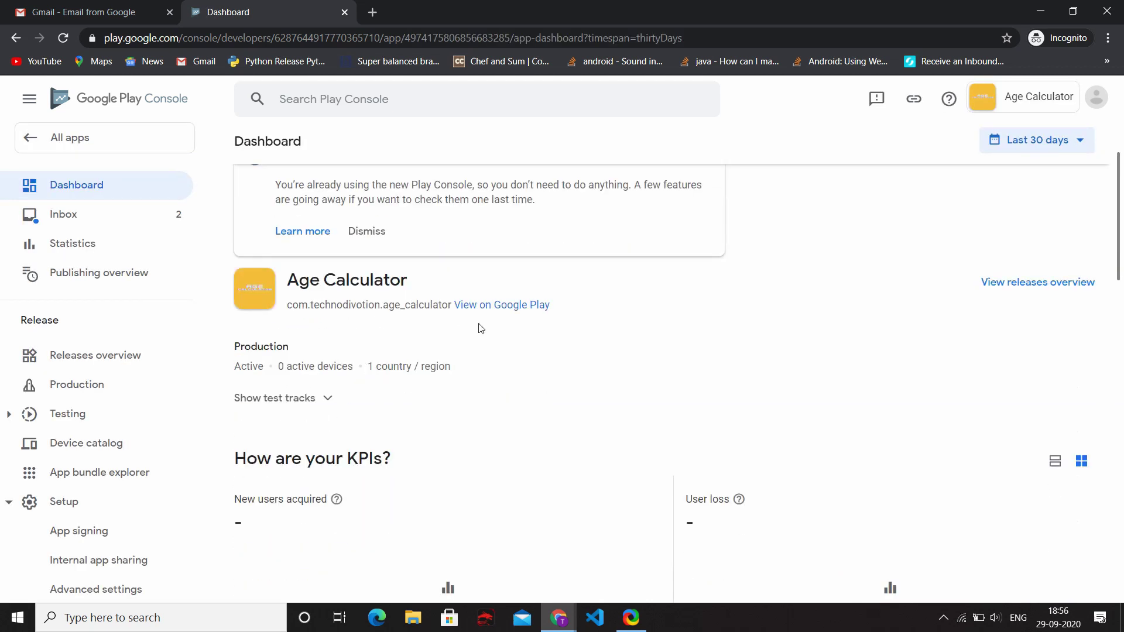
# - View Age Calculator on Google Play, checking the orange screenshots and Current Version 1.0.1
pyautogui.click(515, 309)
pyautogui.scroll(-3, 504, 313)
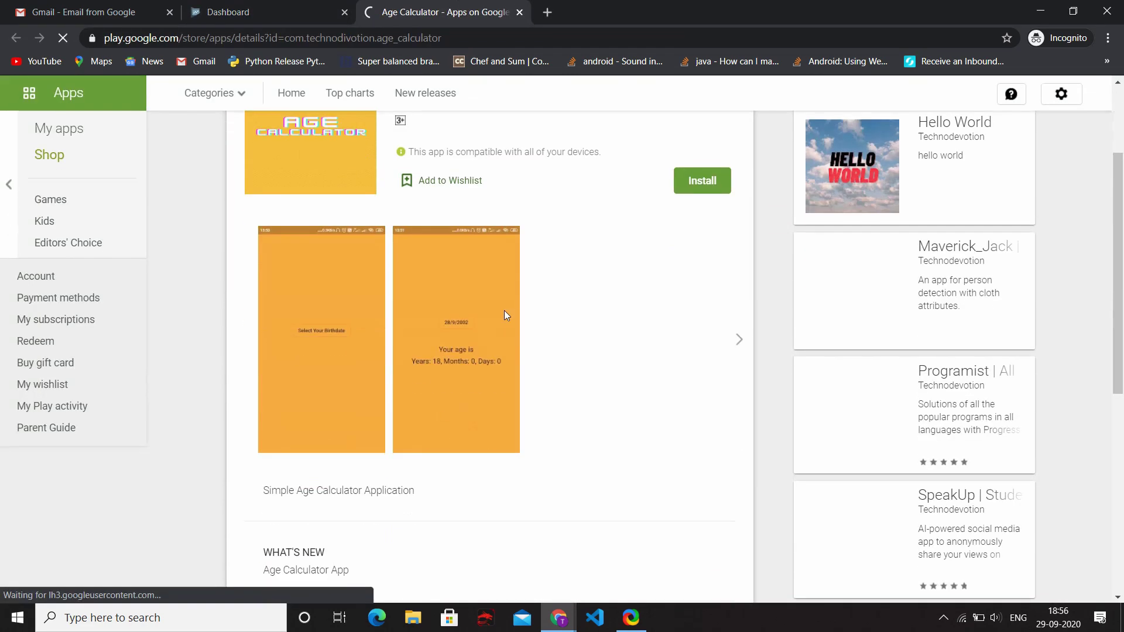
pyautogui.scroll(-6, 504, 315)
pyautogui.scroll(5, 416, 311)
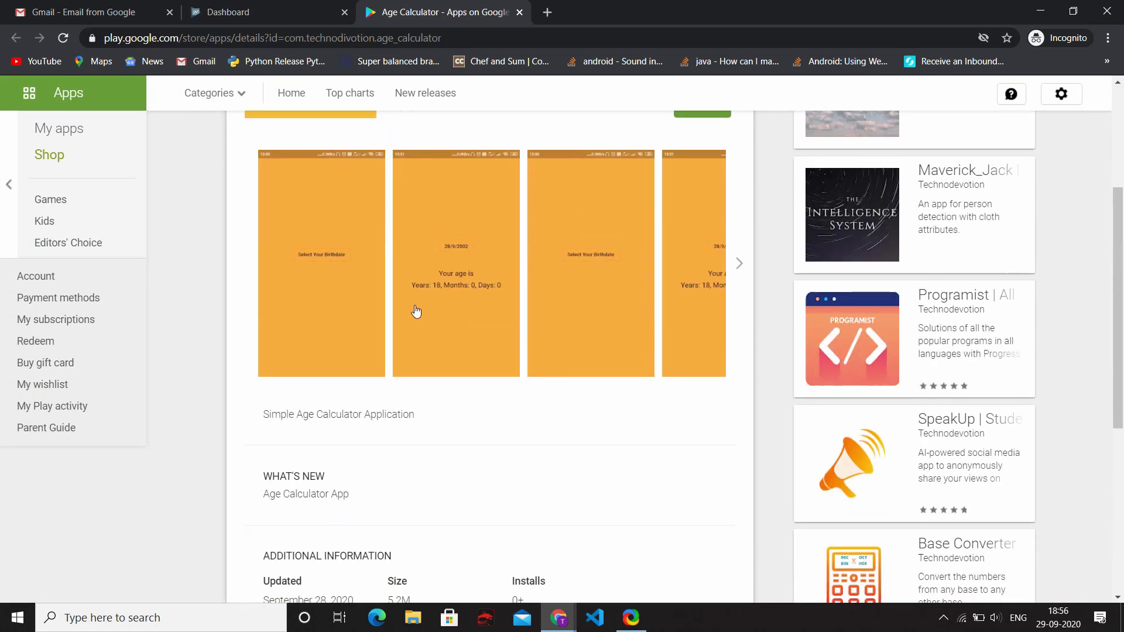
pyautogui.scroll(-3, 526, 221)
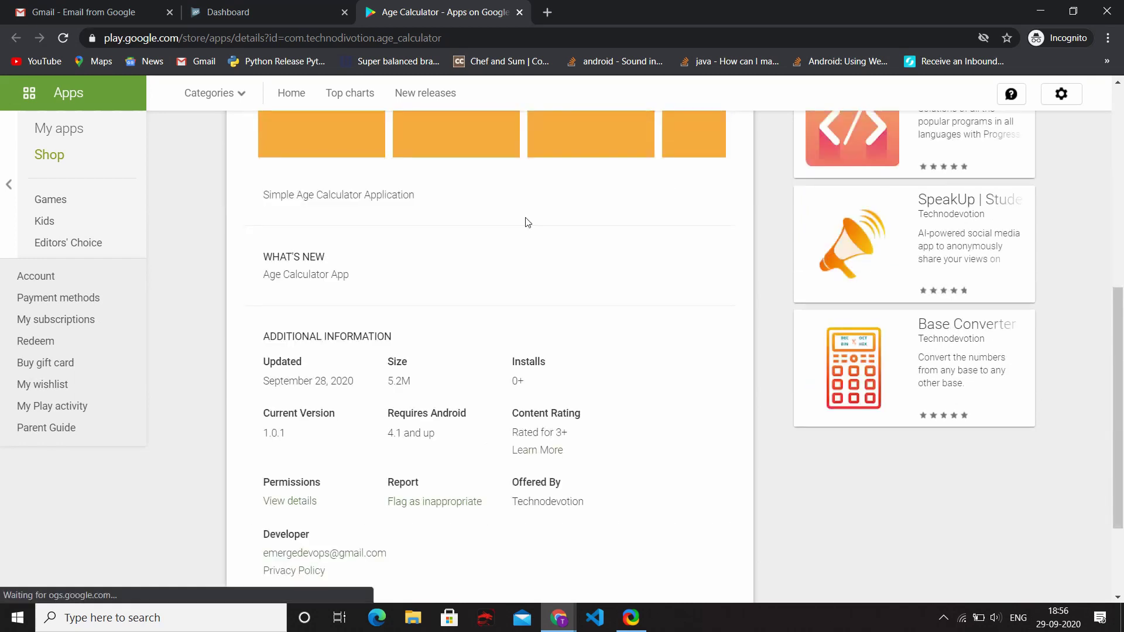
pyautogui.scroll(-2, 528, 222)
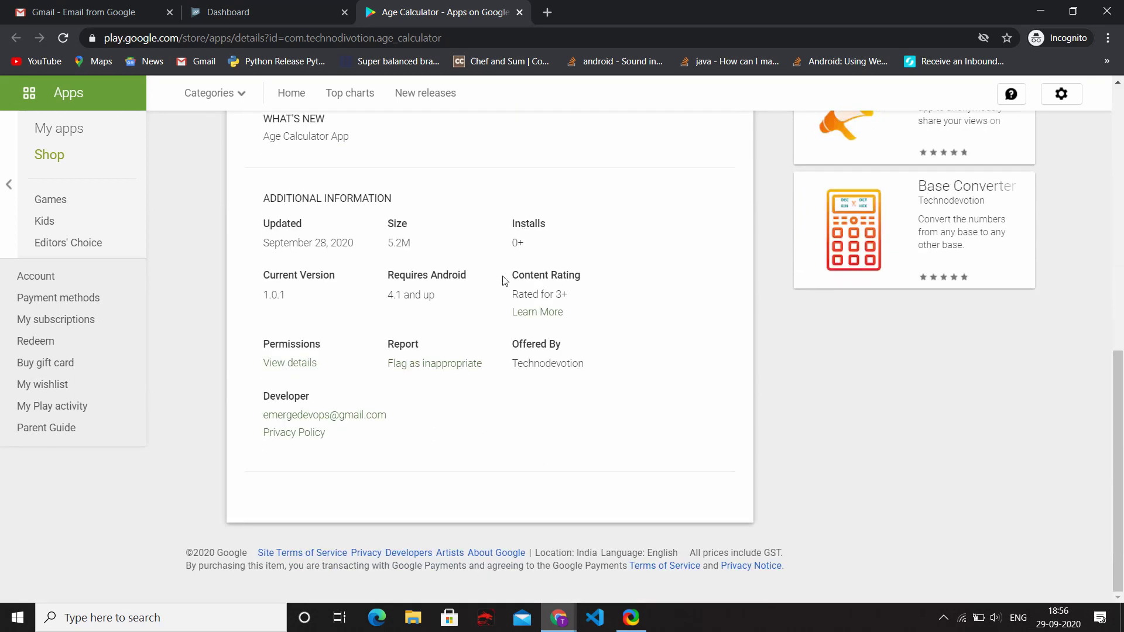
pyautogui.moveTo(267, 292); pyautogui.dragTo(318, 301)
pyautogui.click(323, 303)
pyautogui.scroll(12, 443, 300)
pyautogui.scroll(3, 605, 473)
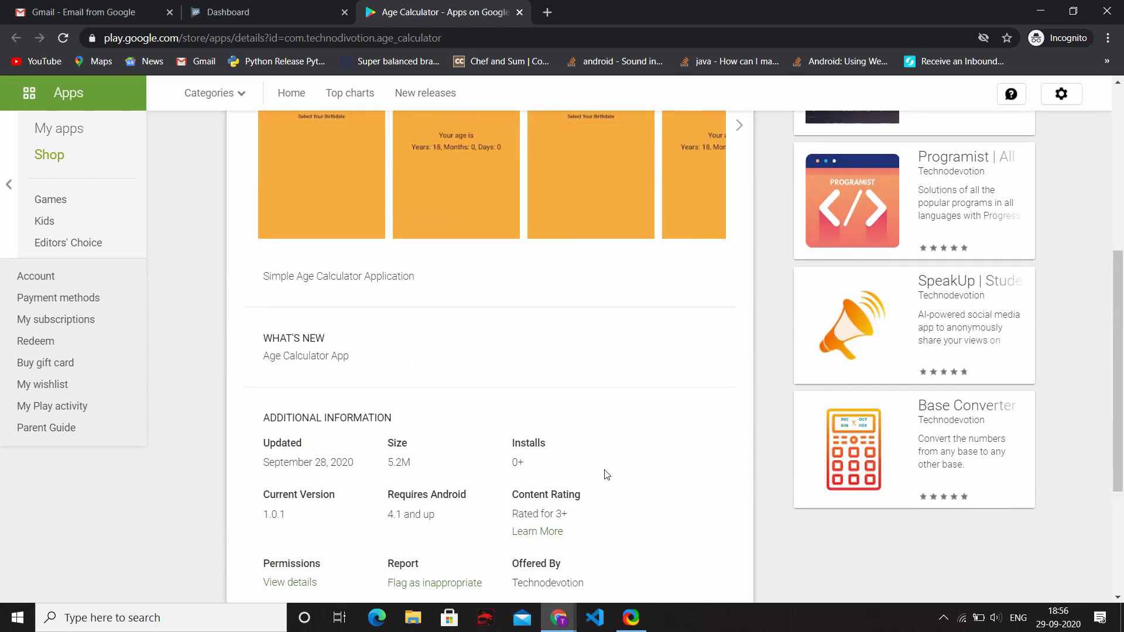